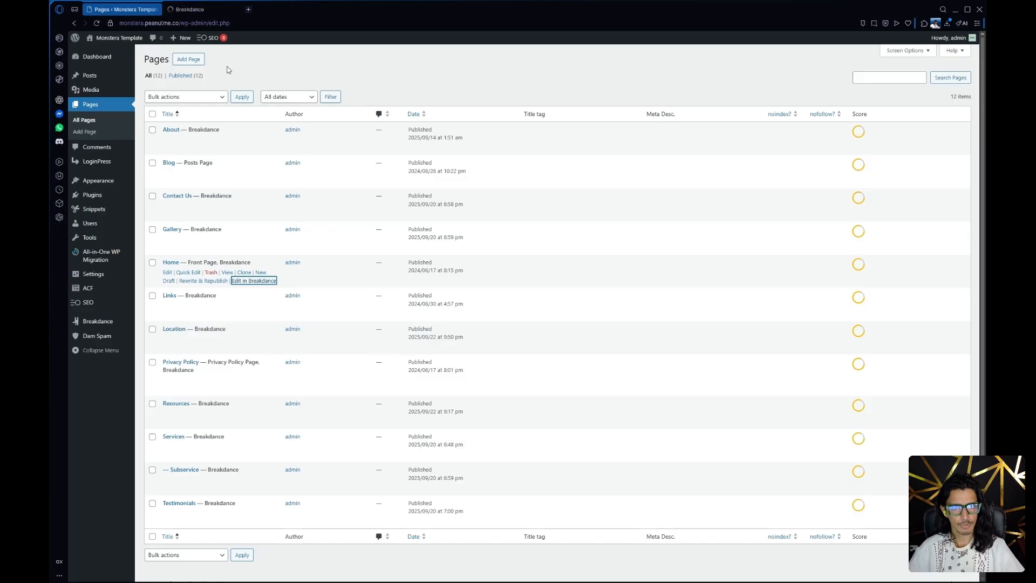
# Visit the live website from the WordPress dashboard and view its About Us page
pyautogui.moveTo(110, 48)
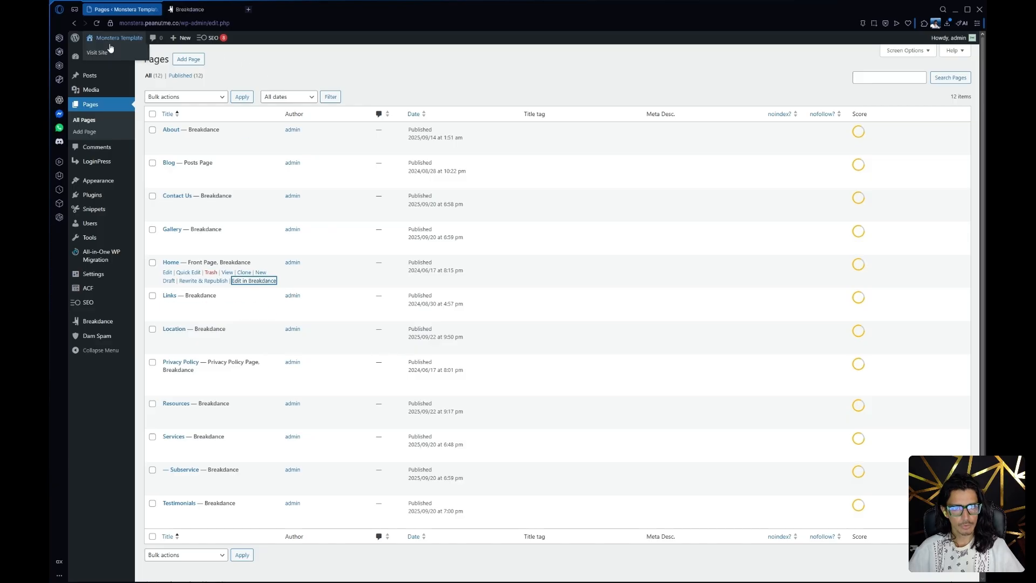
pyautogui.click(97, 52)
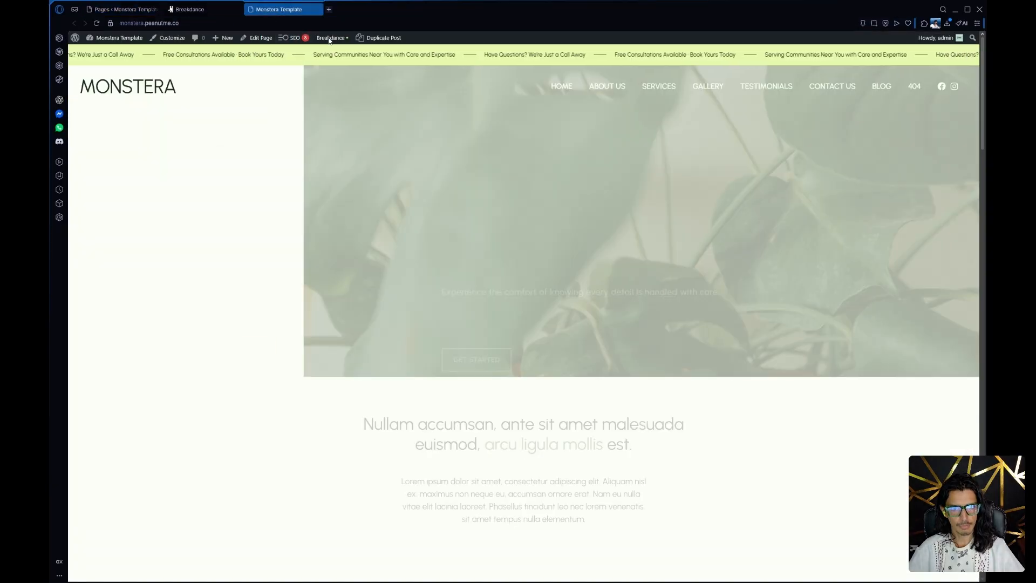
pyautogui.moveTo(330, 39)
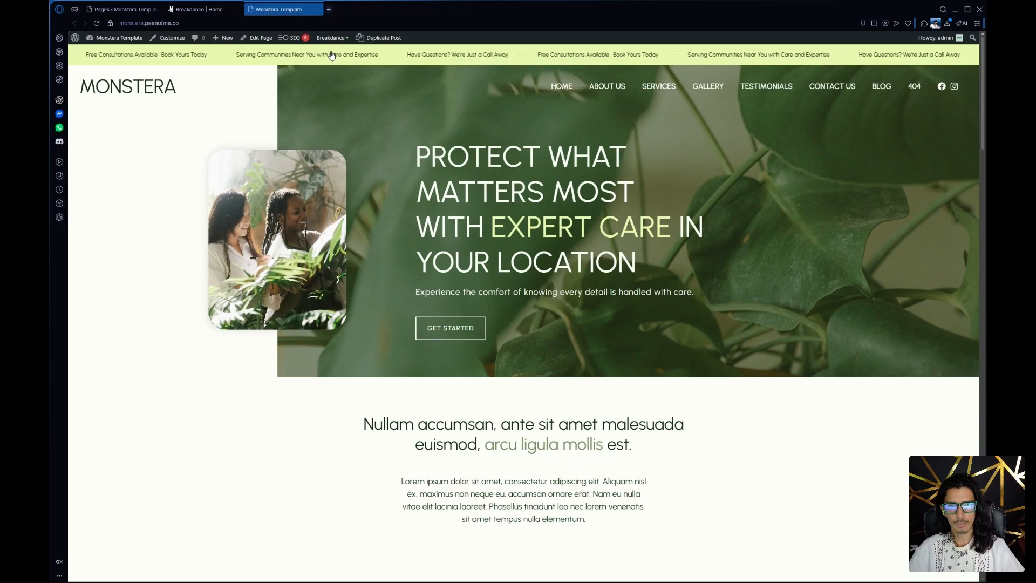
pyautogui.click(618, 88)
pyautogui.moveTo(329, 37)
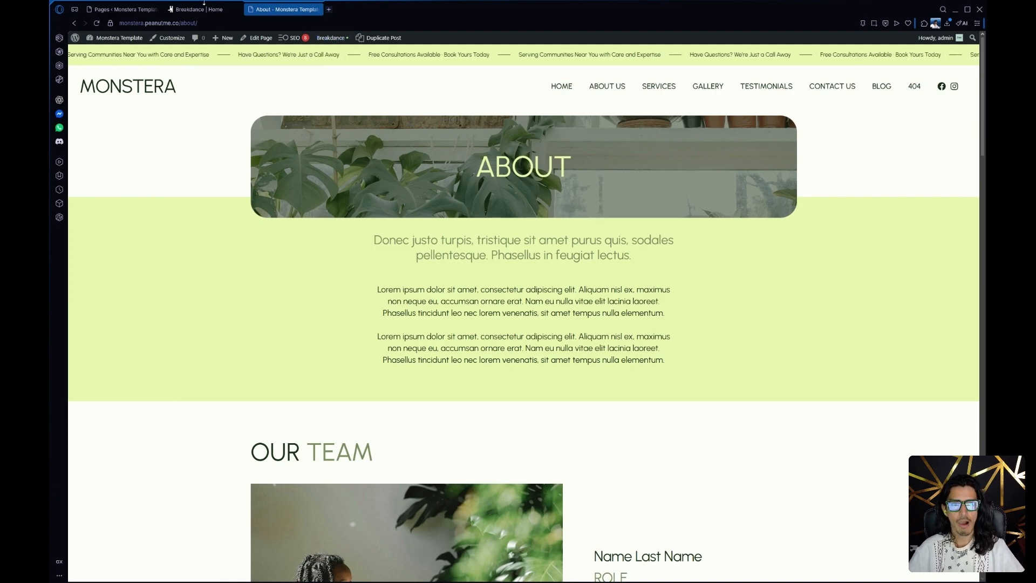
# Return to the Home page in the Breakdance editor, show the page structure, and select the hero section's Columns element
pyautogui.click(195, 9)
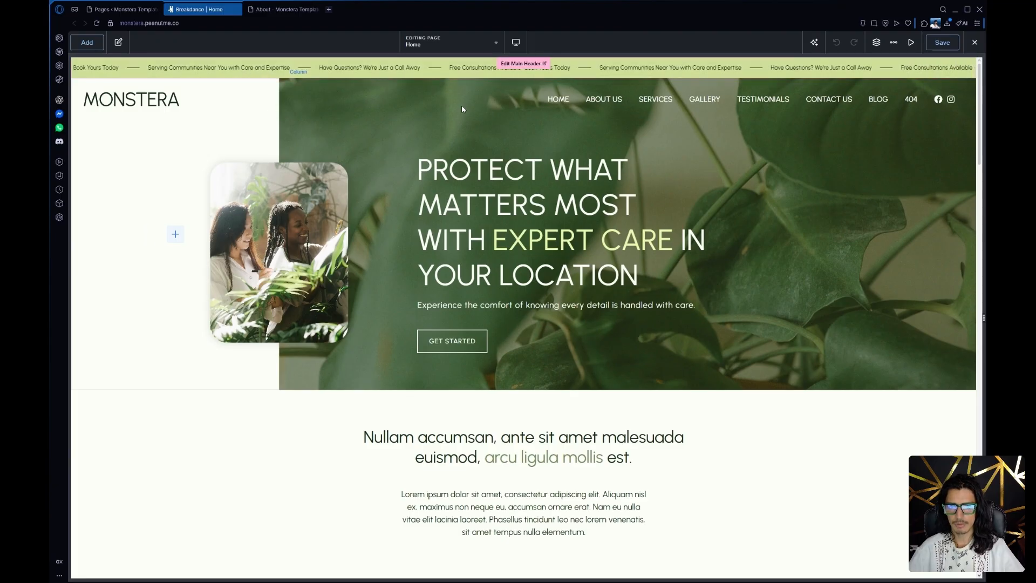
pyautogui.click(877, 42)
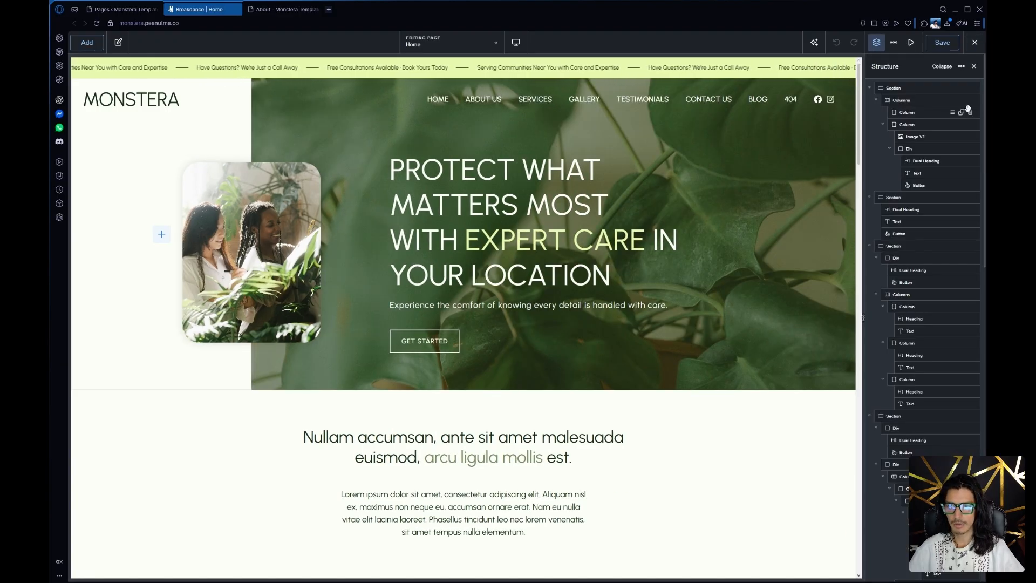
pyautogui.click(918, 87)
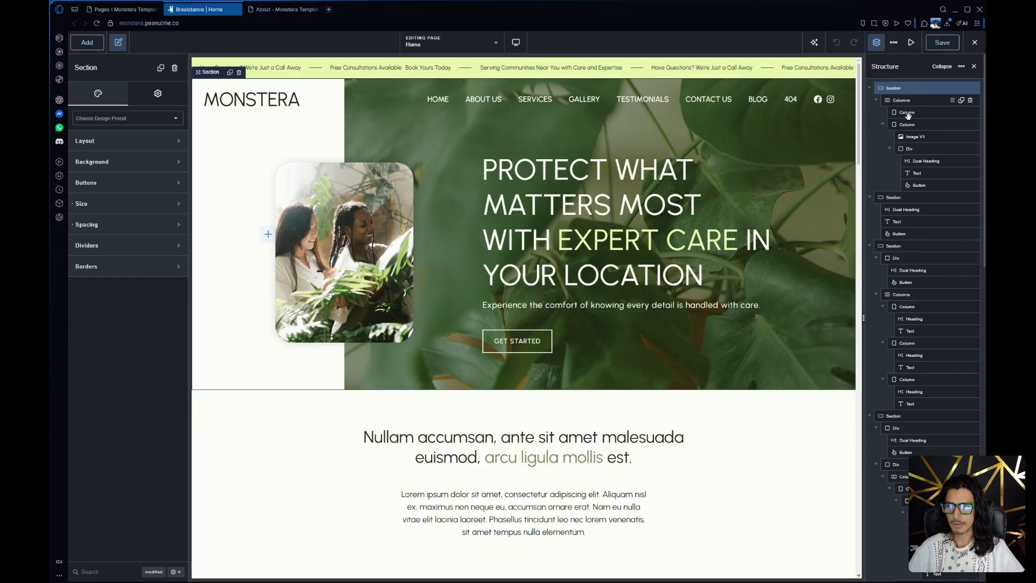
pyautogui.click(906, 100)
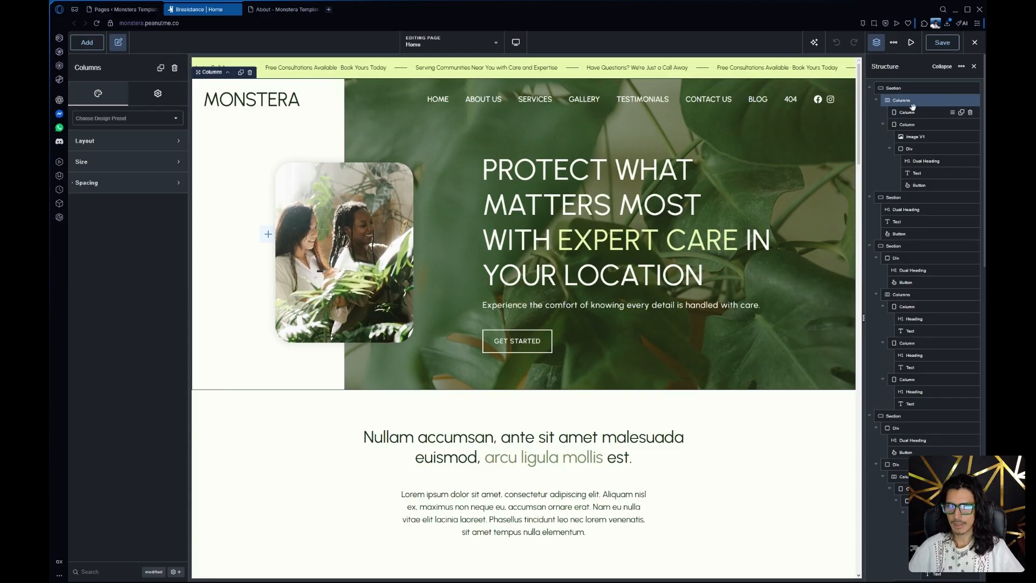
# Inspect the hero's nested elements one by one: the dual heading, div, image and enclosing column, finishing on the dual heading
pyautogui.click(529, 174)
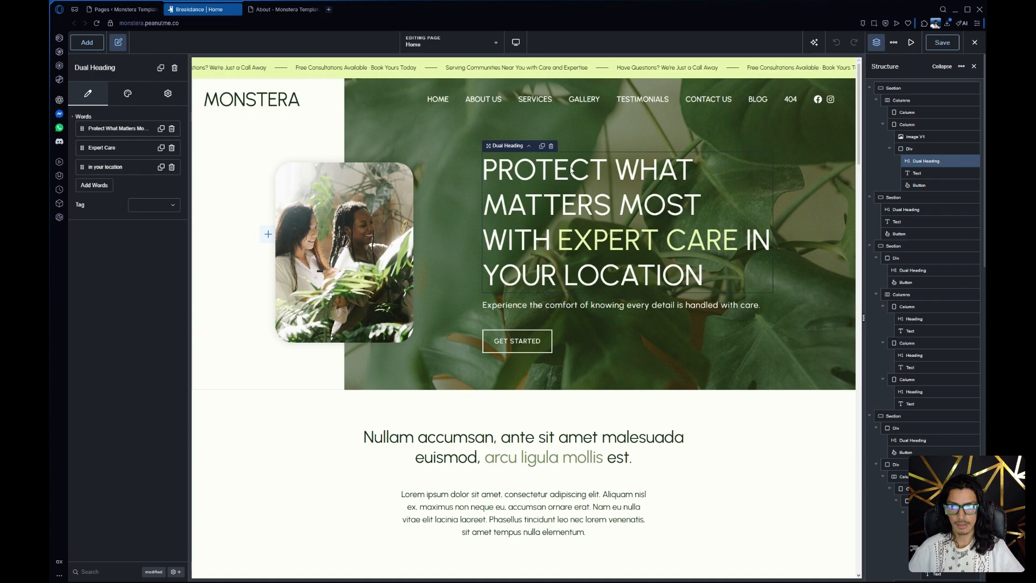
pyautogui.click(552, 300)
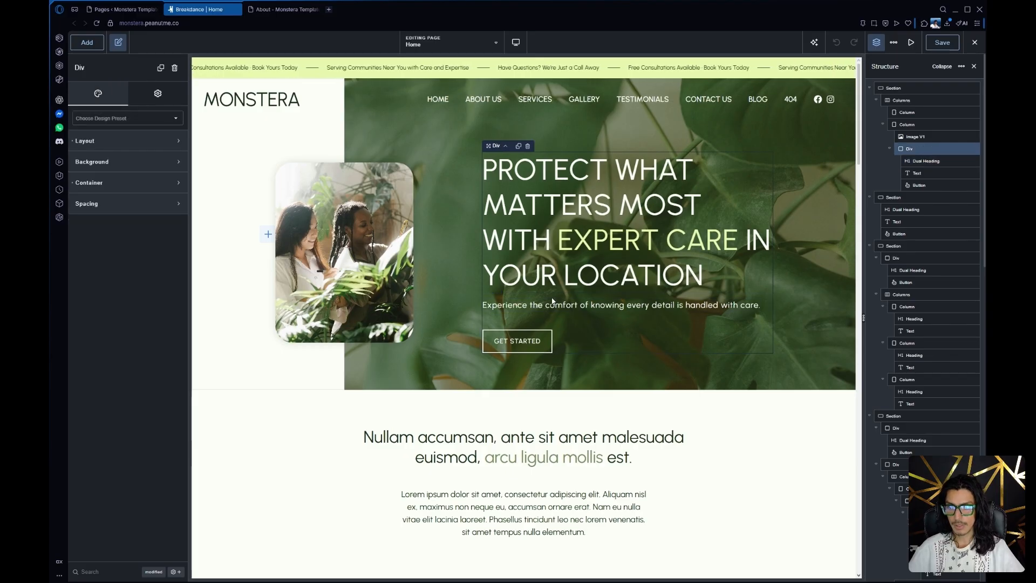
pyautogui.click(934, 162)
pyautogui.click(934, 149)
pyautogui.click(934, 138)
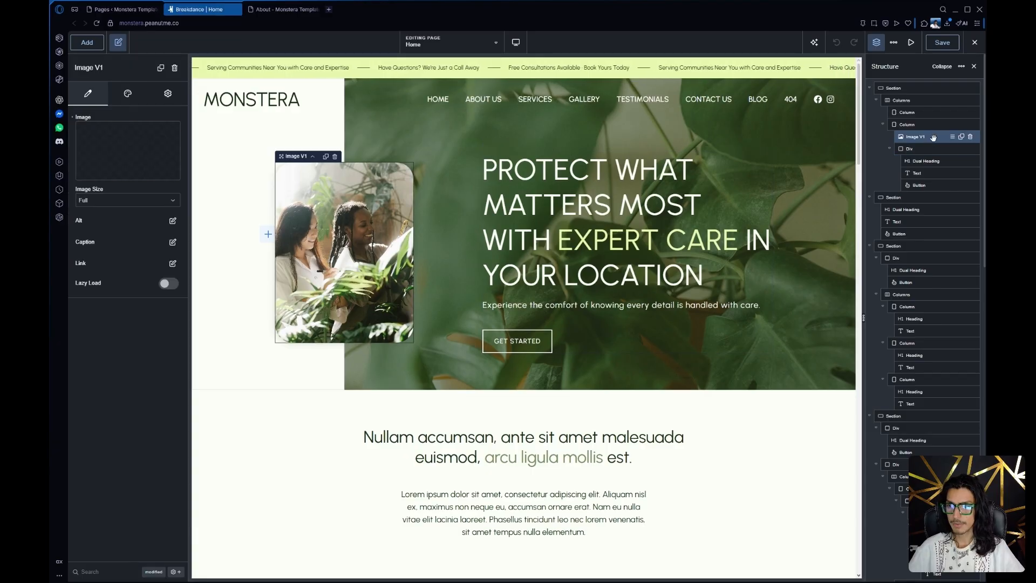
pyautogui.click(930, 126)
pyautogui.click(927, 160)
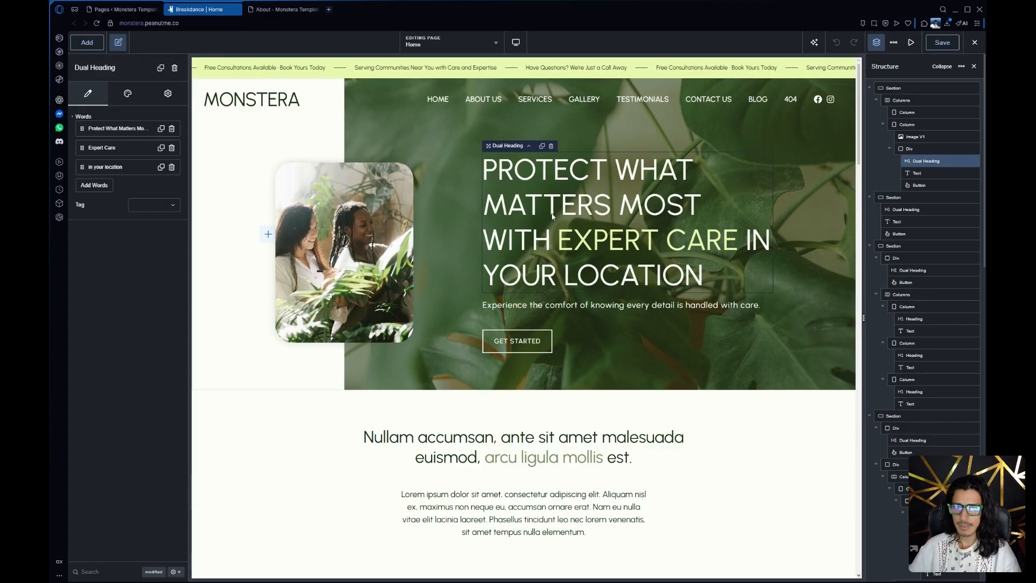
# Review the dual heading's word entries, including the text and secondary style option of "Expert Care" and "in your location"
pyautogui.click(115, 129)
pyautogui.click(108, 203)
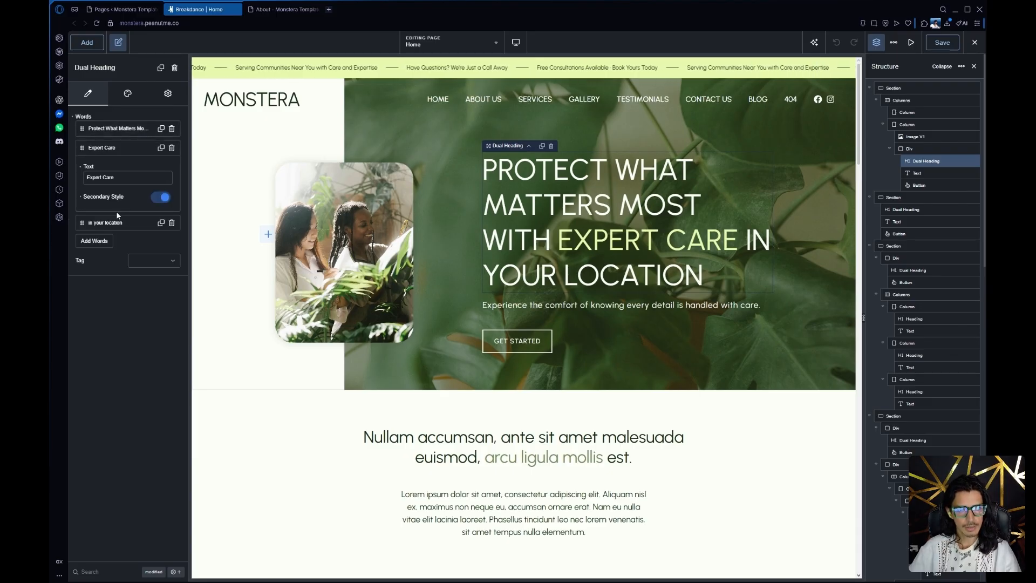
pyautogui.click(108, 222)
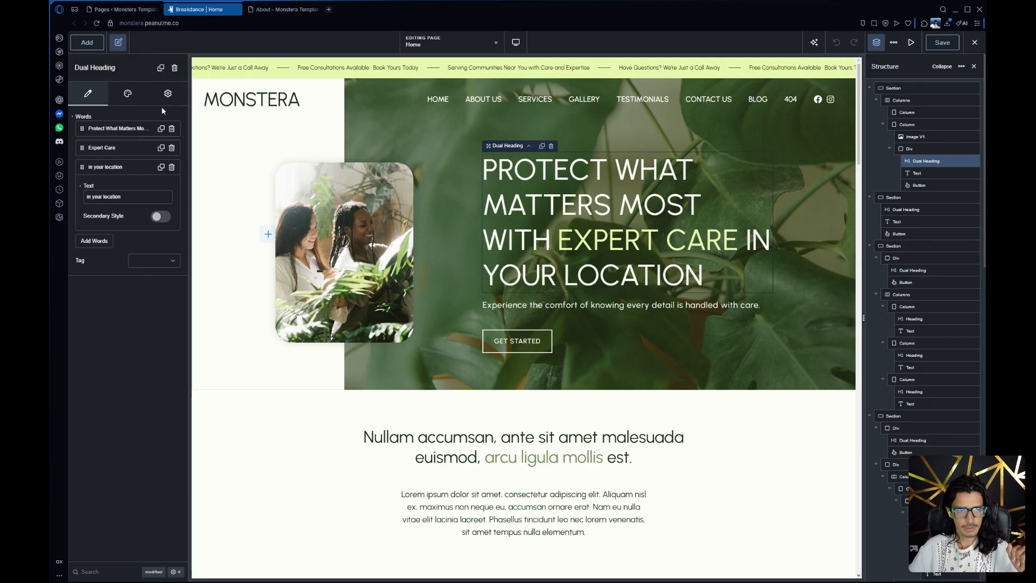
pyautogui.click(128, 94)
pyautogui.click(90, 92)
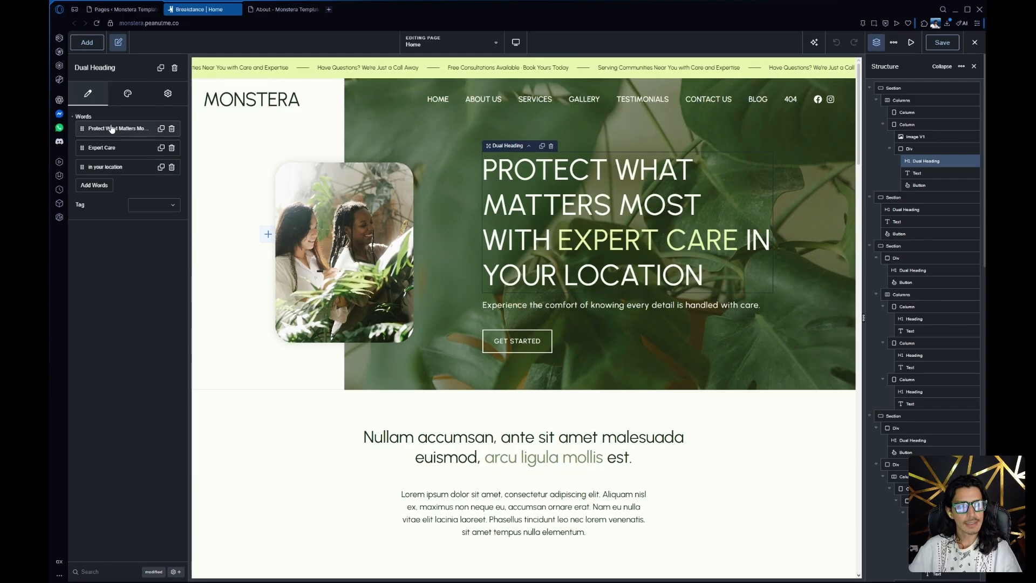
# Examine the dual heading's design settings for both styles, including the font size
pyautogui.click(129, 96)
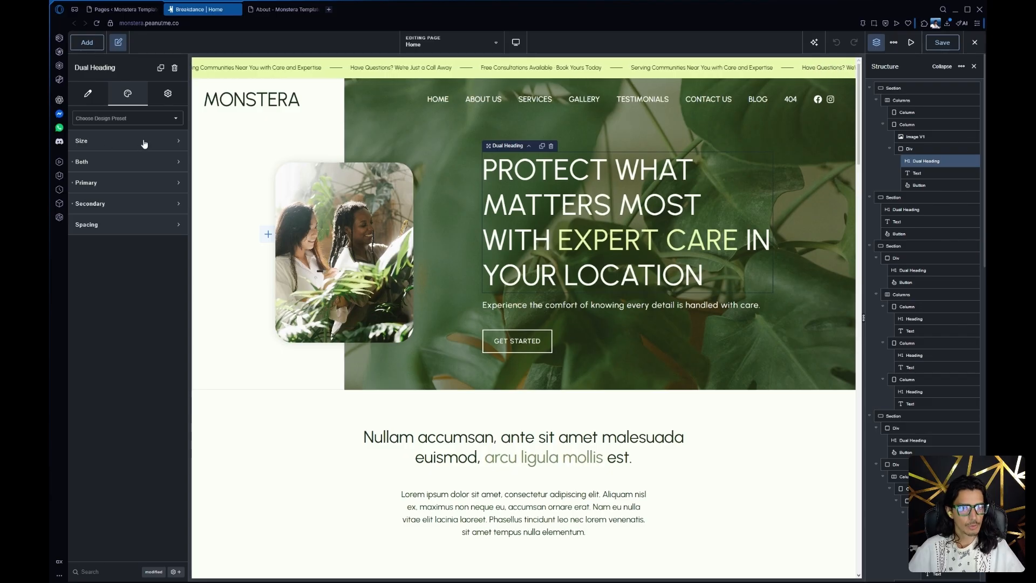
pyautogui.click(82, 162)
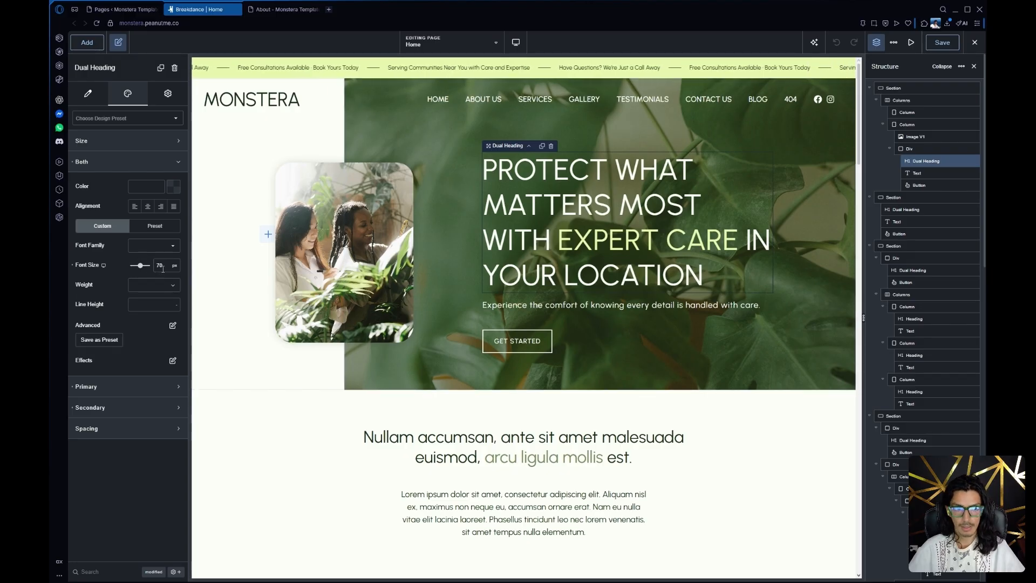
pyautogui.click(132, 164)
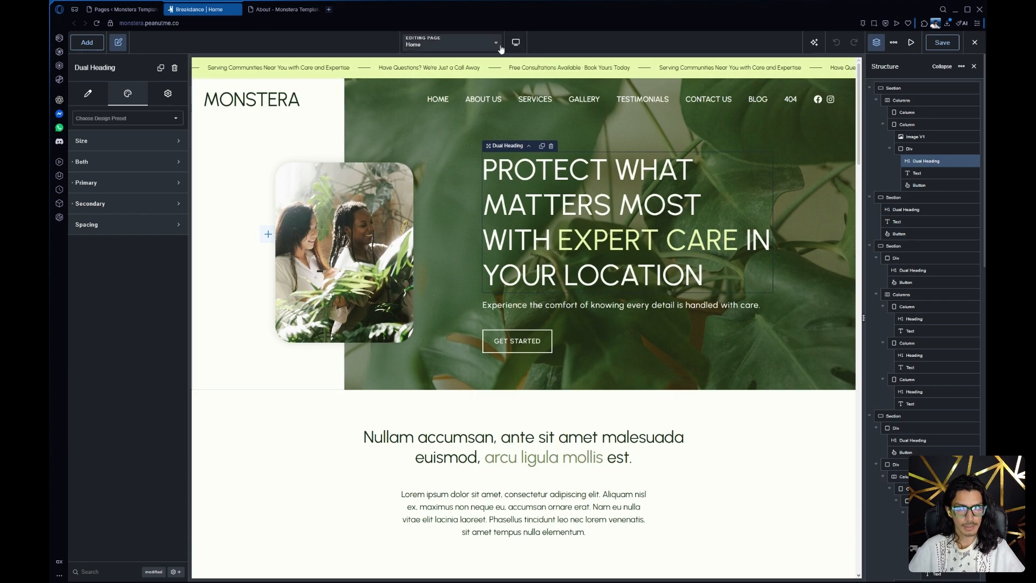
pyautogui.click(515, 42)
pyautogui.click(129, 162)
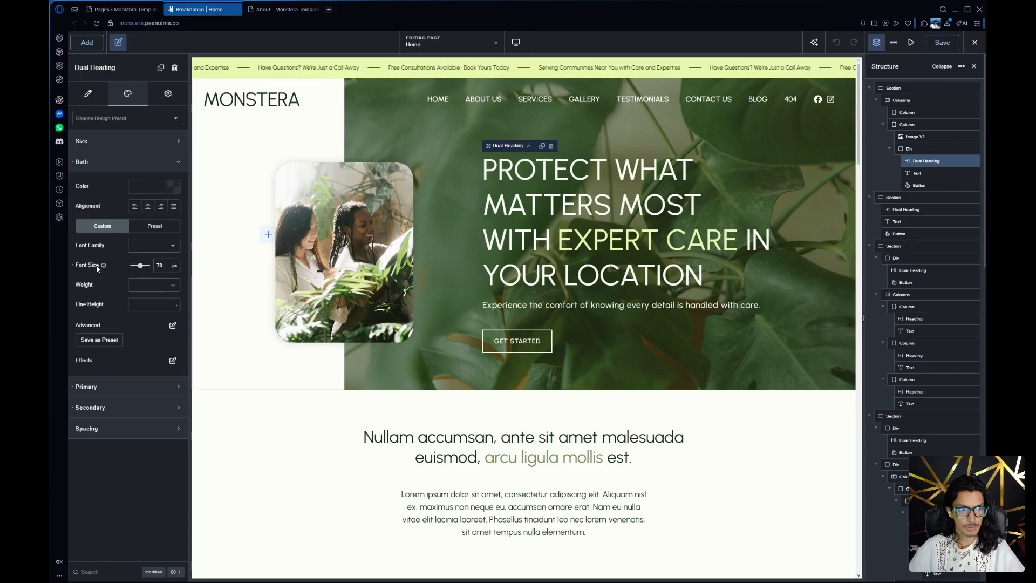
# Check the dual heading's font size at the tablet portrait, phone landscape and phone portrait breakpoints, and return to the desktop view
pyautogui.moveTo(104, 269)
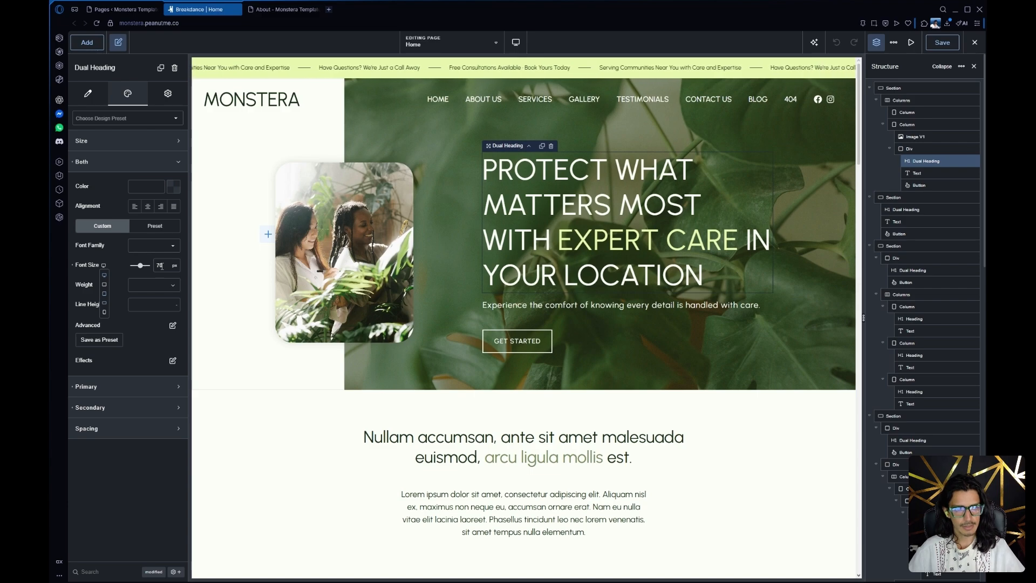
pyautogui.click(104, 295)
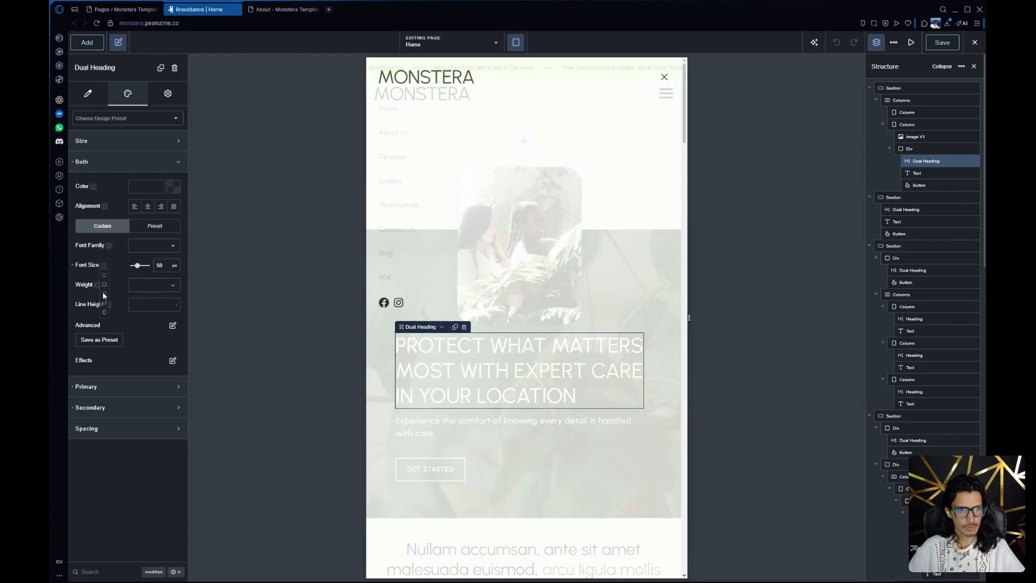
pyautogui.click(518, 43)
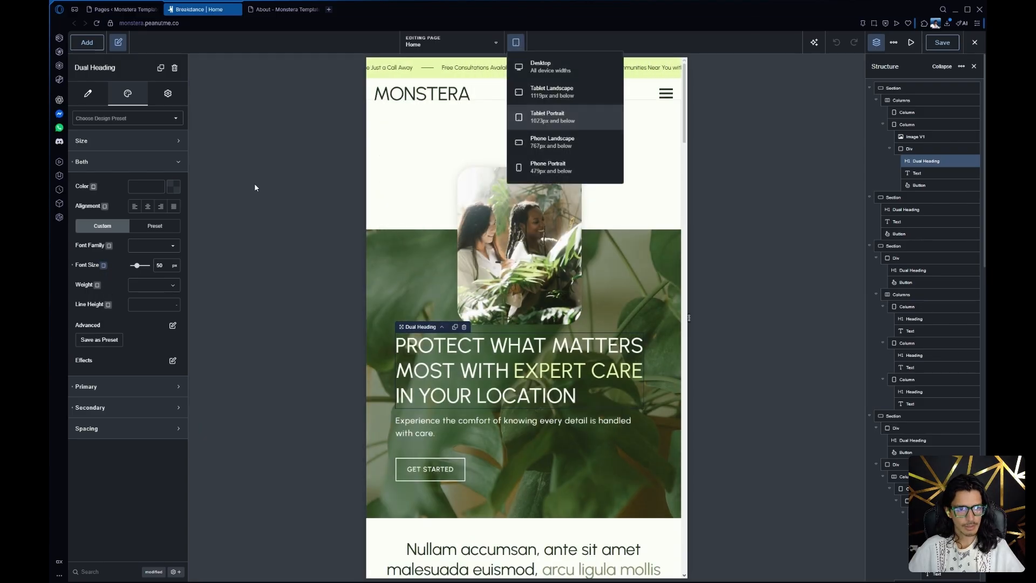
pyautogui.click(117, 278)
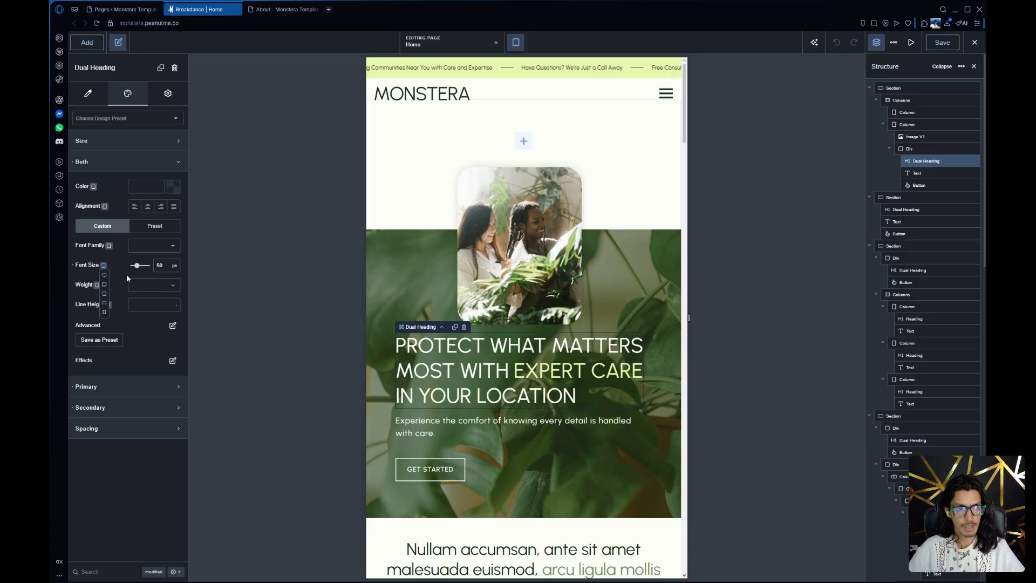
pyautogui.click(105, 303)
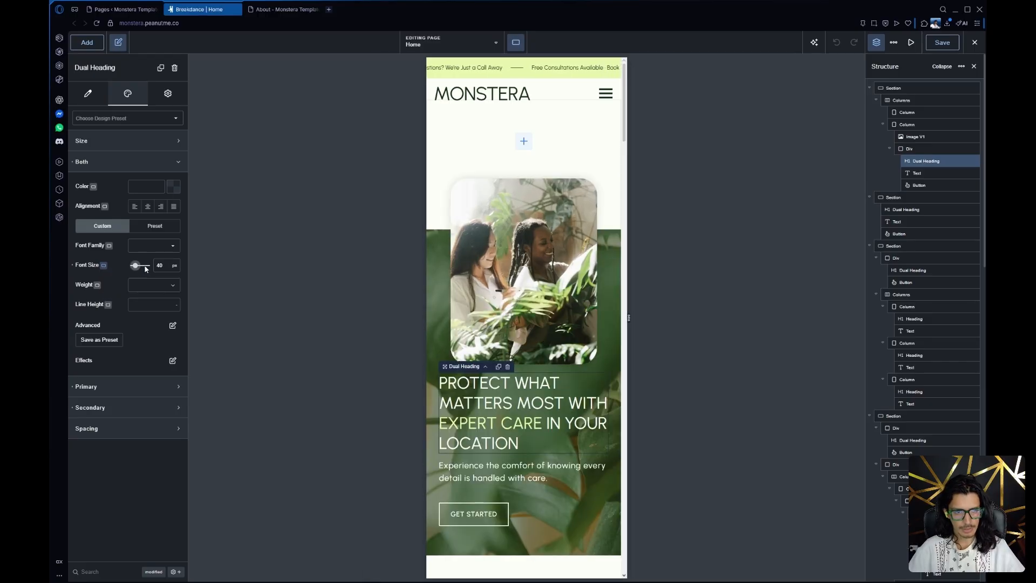
pyautogui.click(104, 270)
pyautogui.click(105, 313)
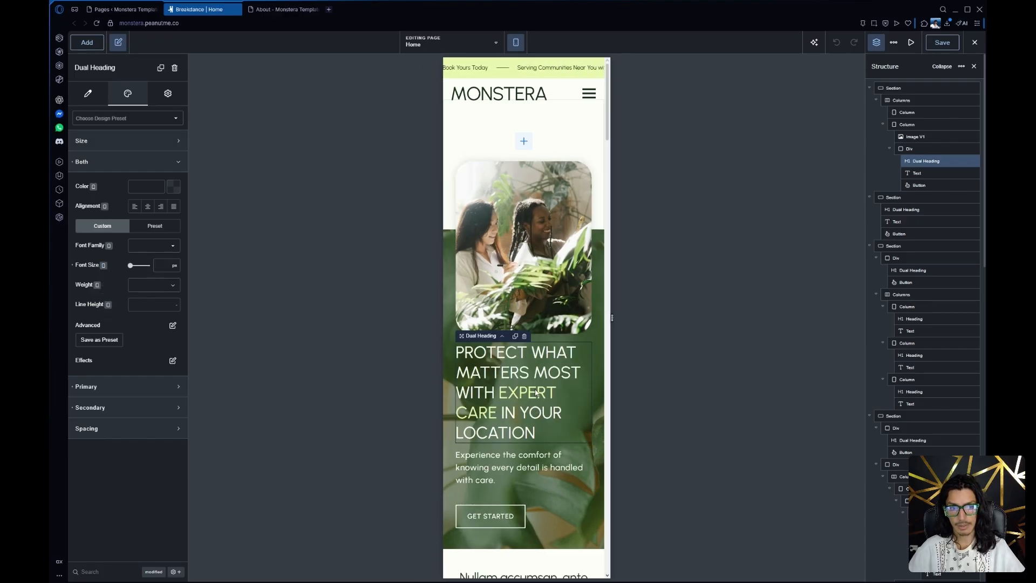
pyautogui.click(103, 266)
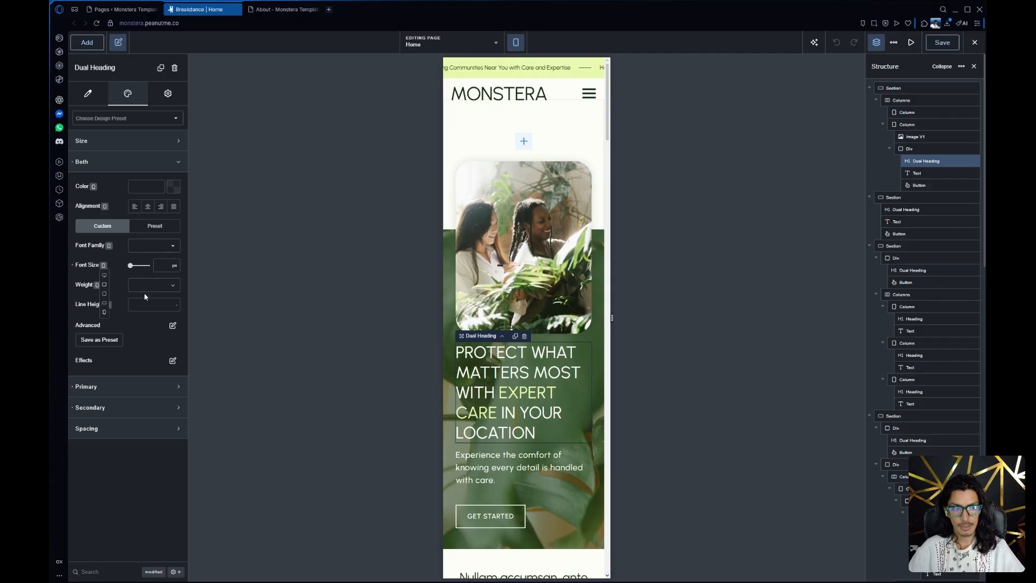
pyautogui.click(107, 303)
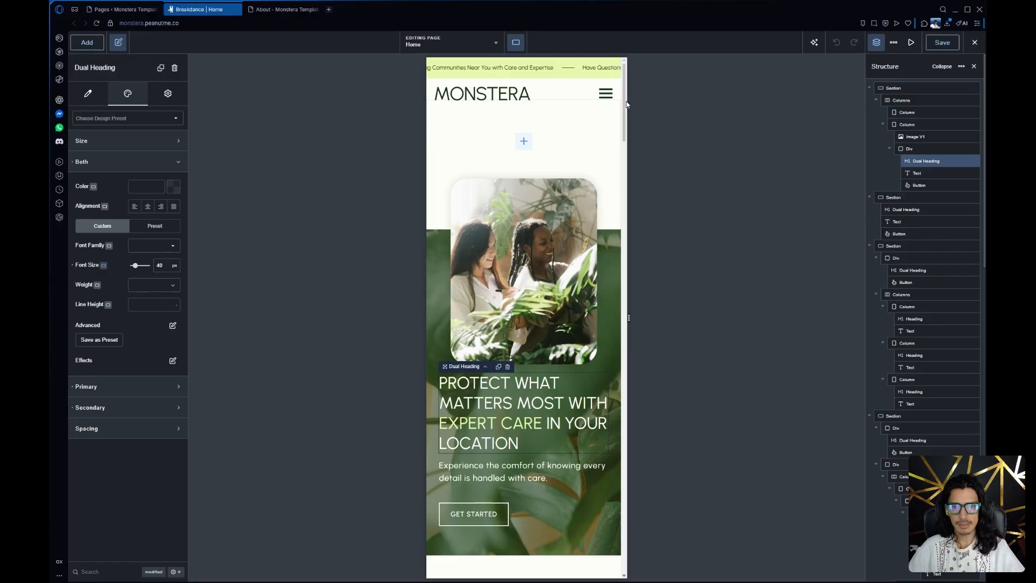
pyautogui.click(516, 42)
pyautogui.click(537, 68)
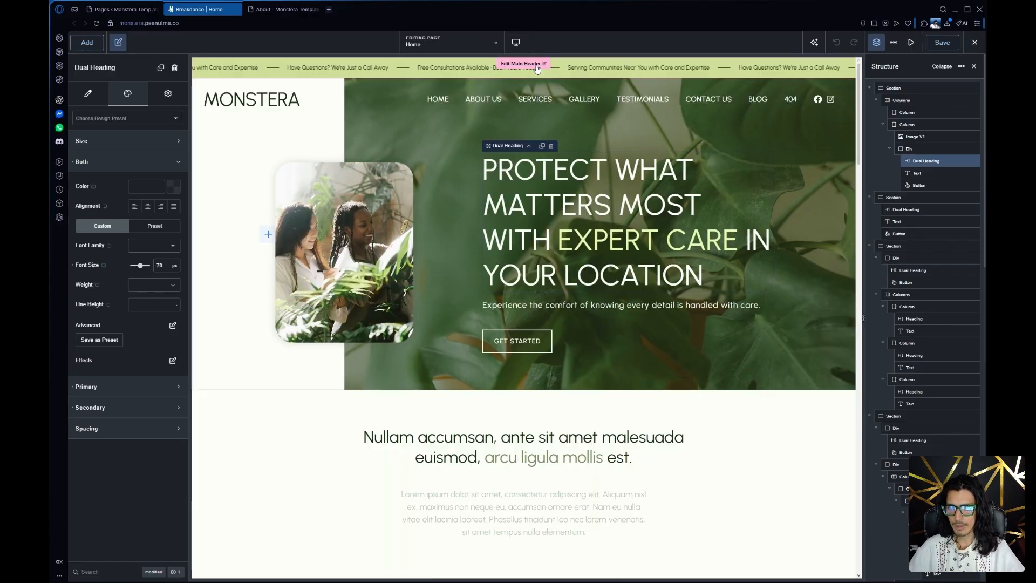
# Replace the background image of the hero column behind the heading with pexels-cottonbro-4503737-1-scaled.jpg from the media library
pyautogui.click(425, 145)
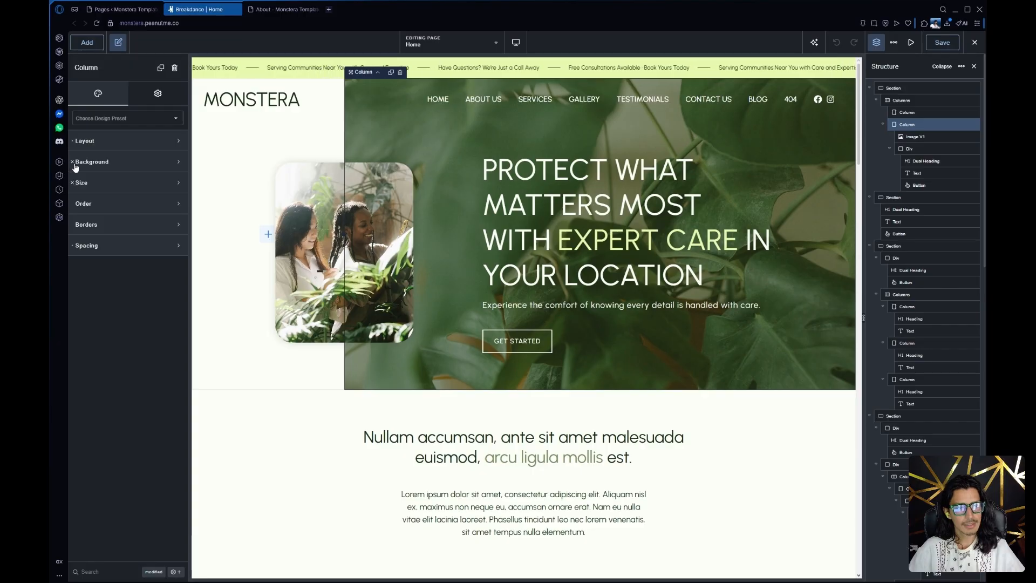
pyautogui.click(156, 164)
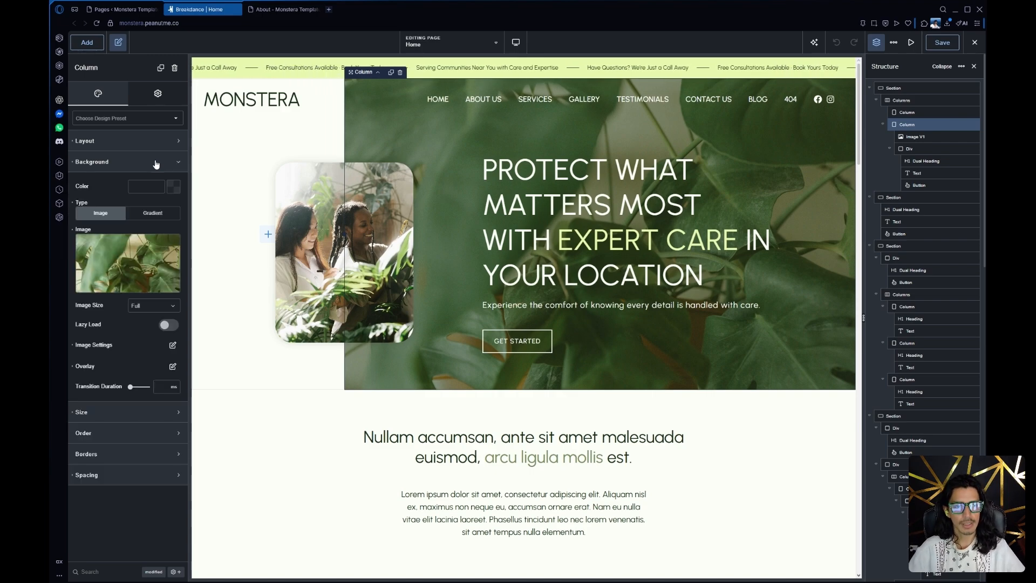
pyautogui.click(156, 164)
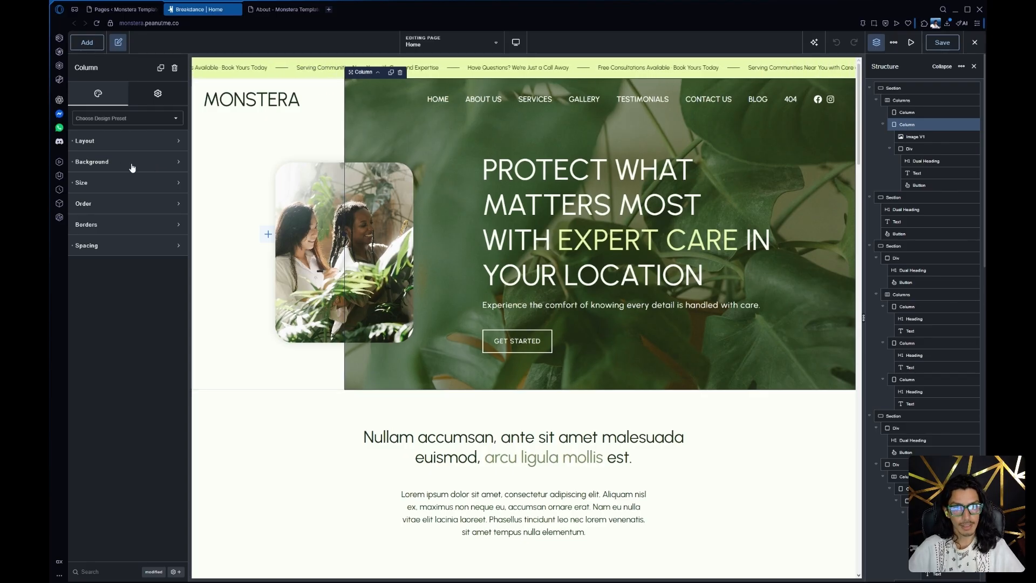
pyautogui.click(131, 164)
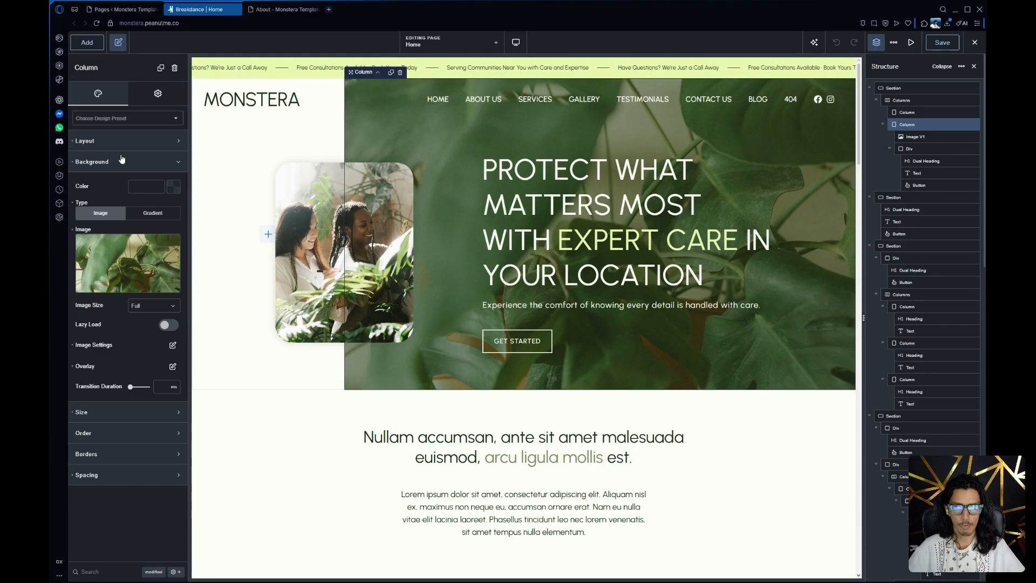
pyautogui.click(124, 263)
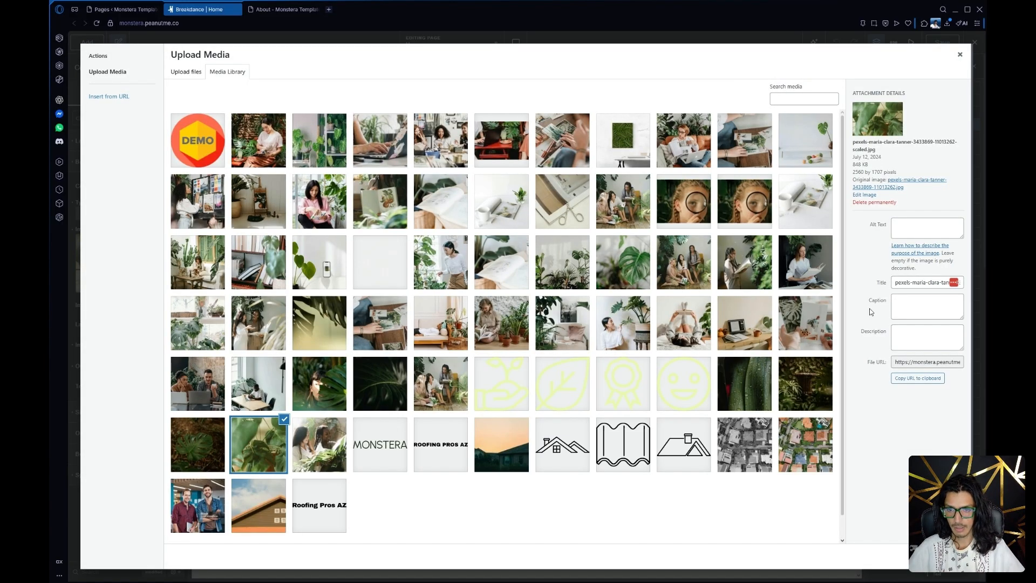
pyautogui.click(516, 316)
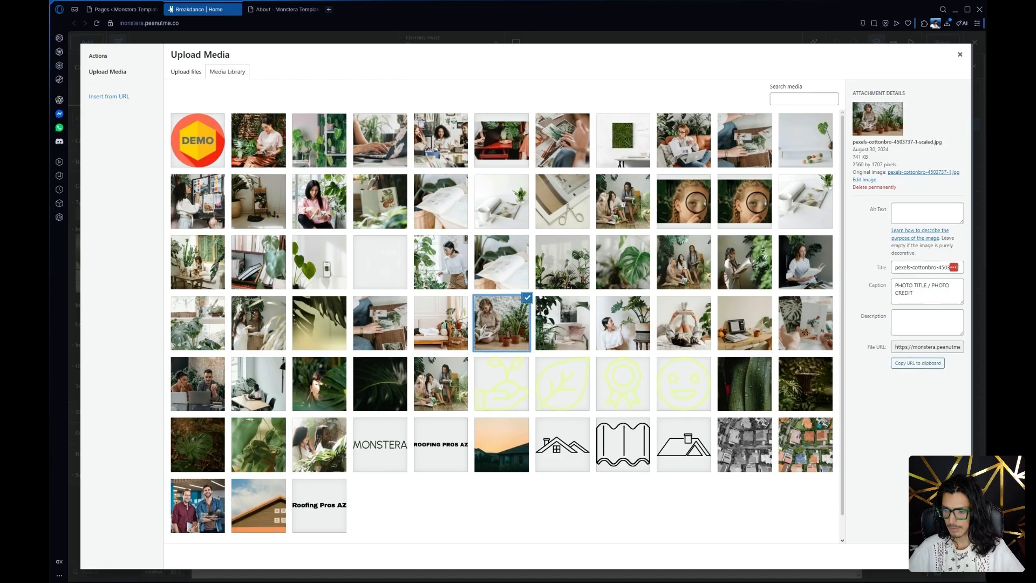
pyautogui.click(941, 556)
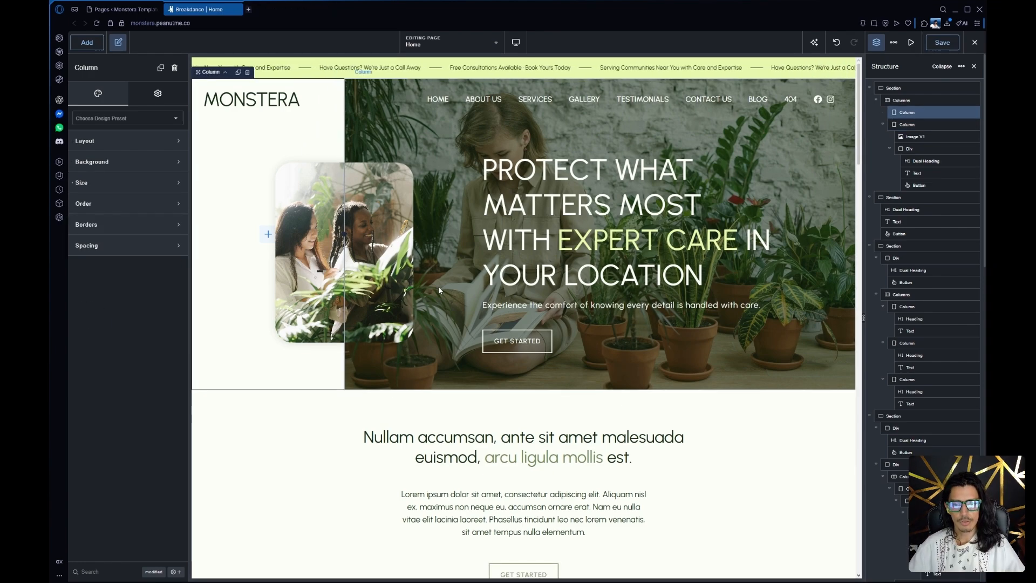
# Check the overlay settings of the hero column's background image, including the color code in the color picker
pyautogui.click(439, 290)
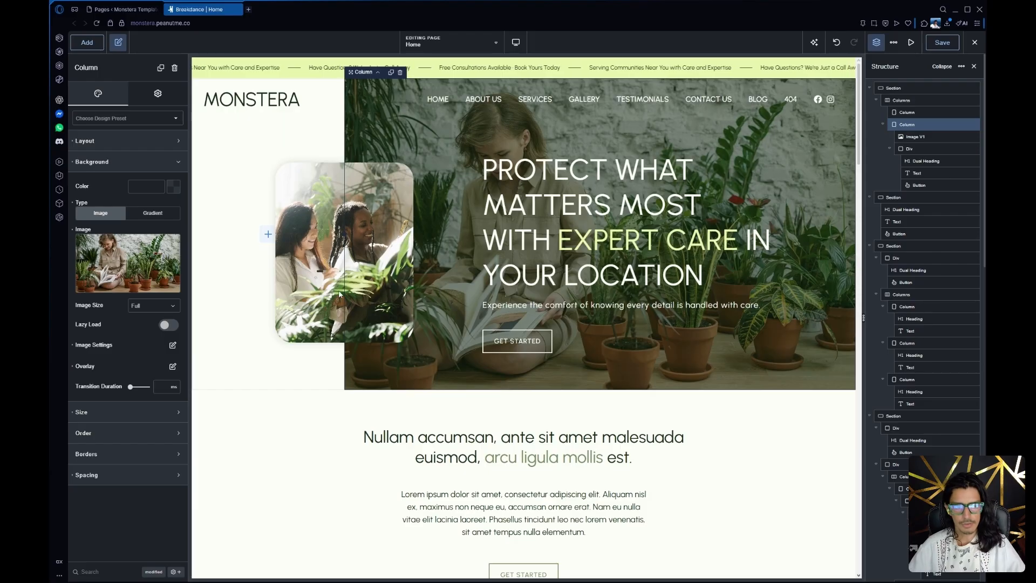
pyautogui.click(173, 367)
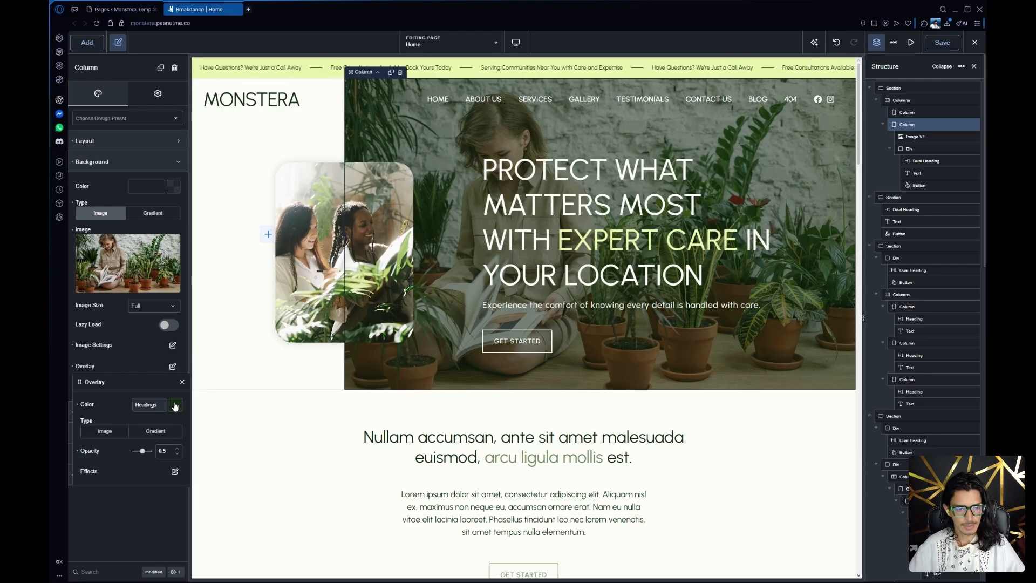
pyautogui.click(175, 406)
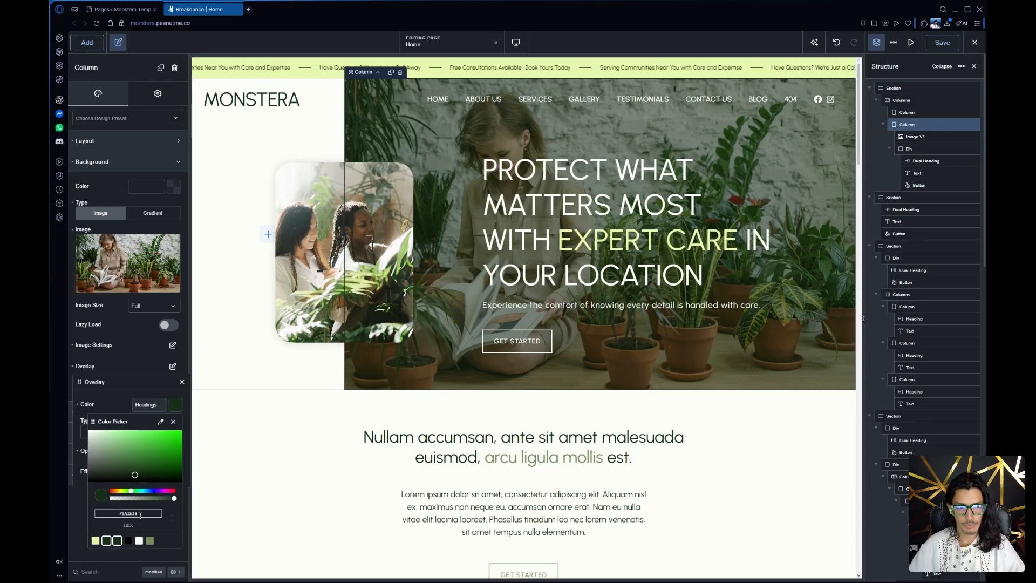
pyautogui.moveTo(140, 514); pyautogui.dragTo(106, 519)
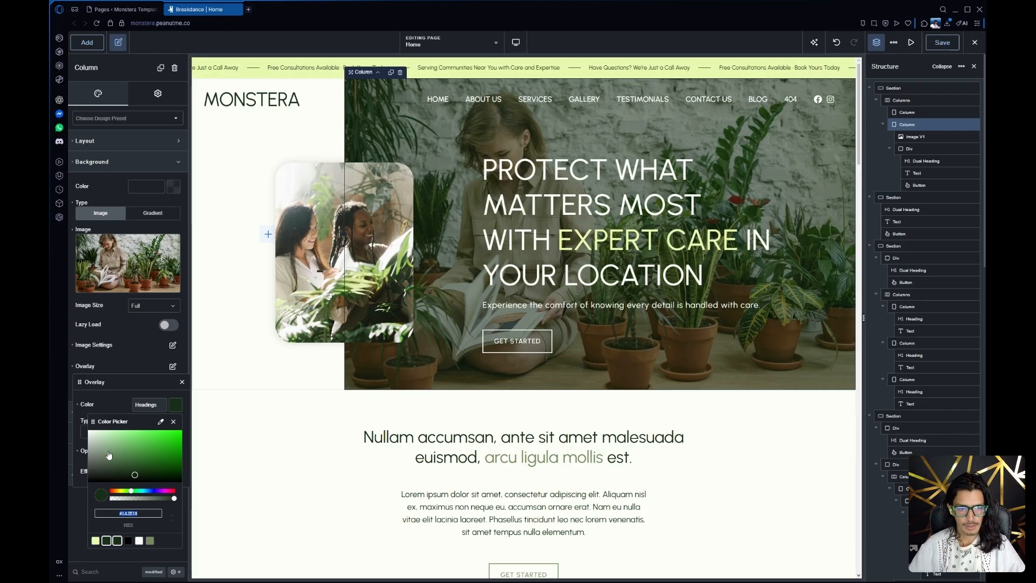
pyautogui.click(129, 361)
pyautogui.click(128, 361)
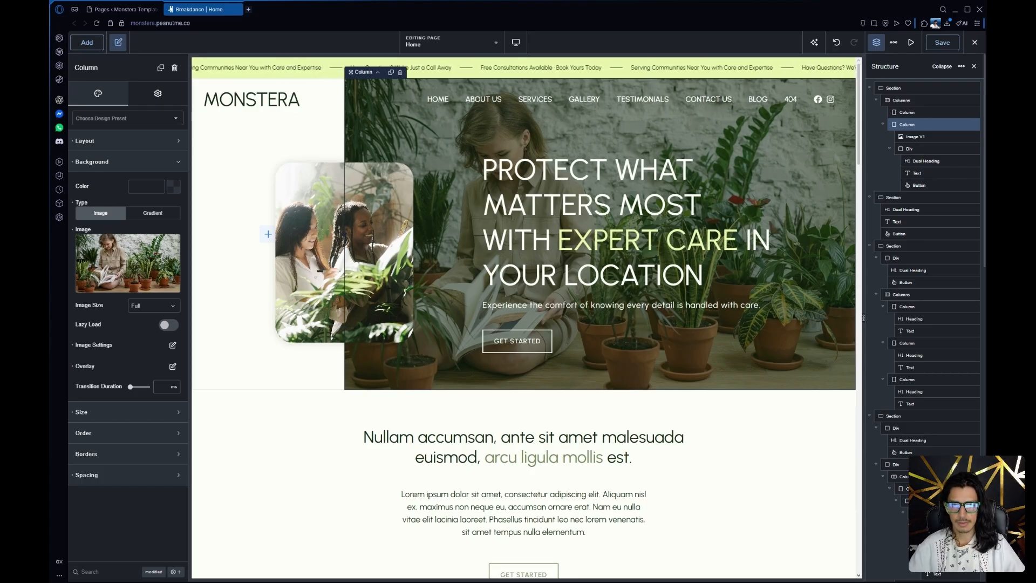
# Duplicate the dark green "Why Monstera is your best choice?" section
pyautogui.scroll(-3, 467, 229)
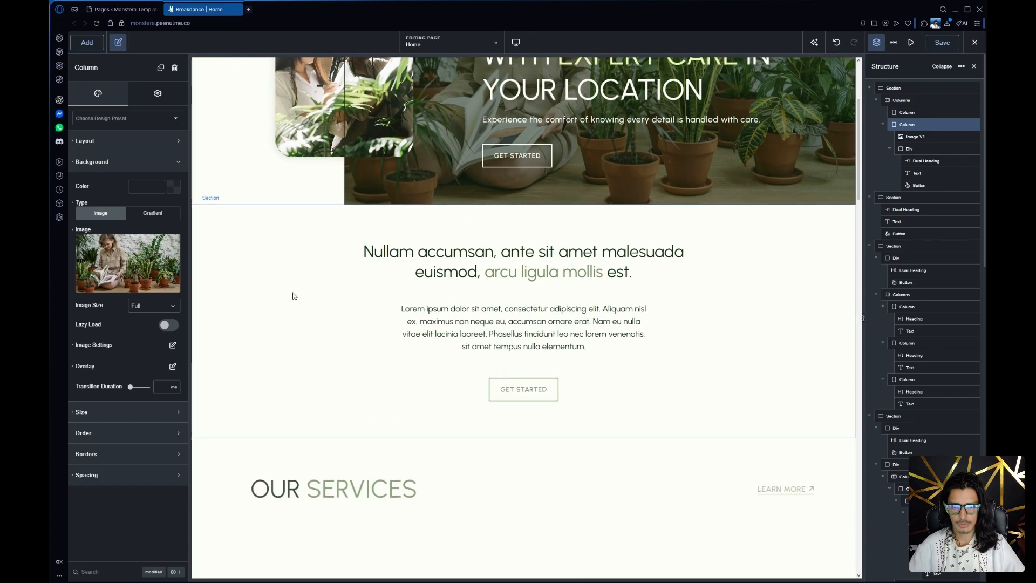
pyautogui.scroll(2, 293, 294)
pyautogui.scroll(-9, 386, 261)
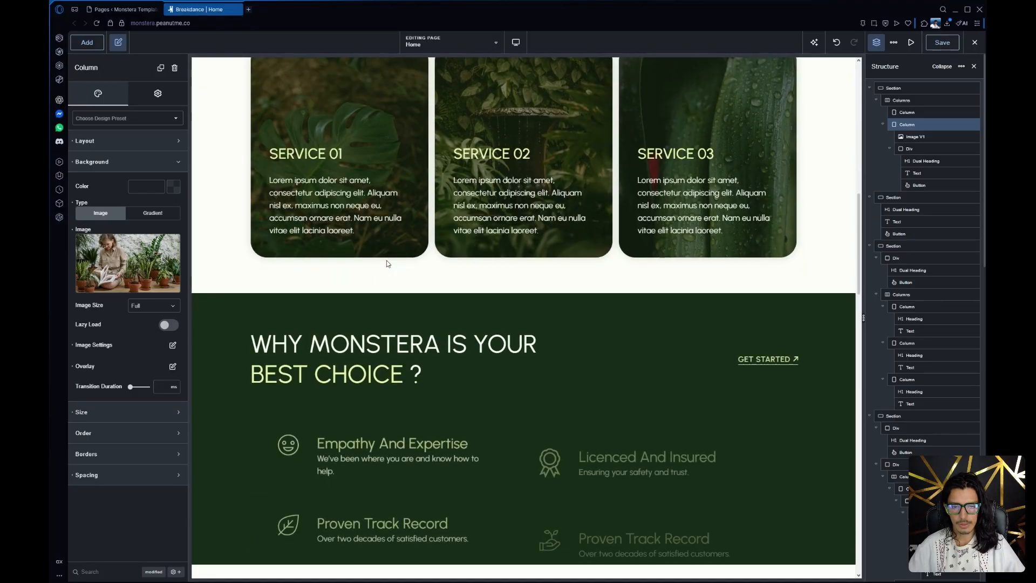
pyautogui.scroll(-3, 387, 263)
pyautogui.scroll(2, 297, 279)
pyautogui.click(296, 277)
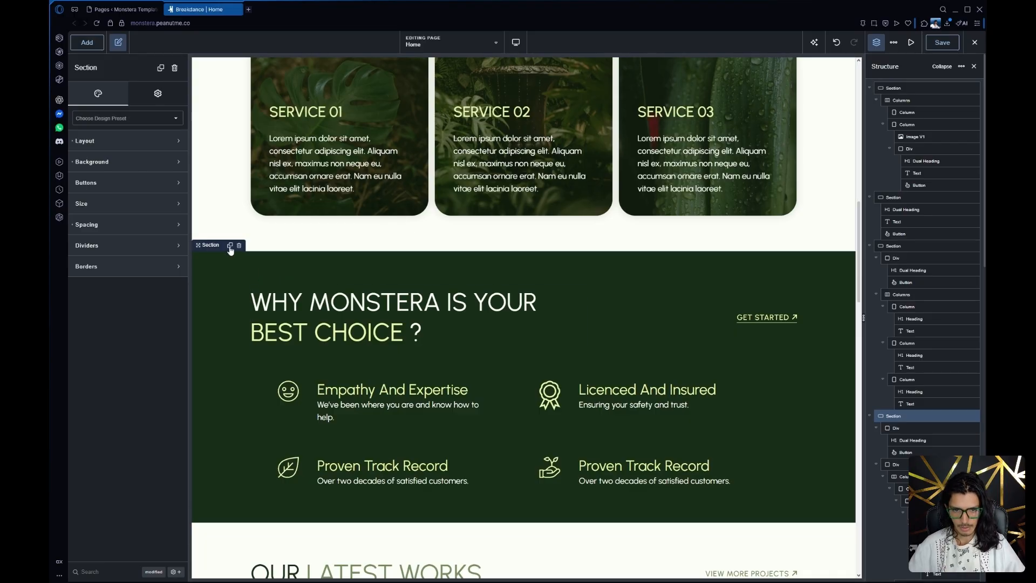
pyautogui.scroll(-5, 475, 375)
pyautogui.scroll(3, 475, 374)
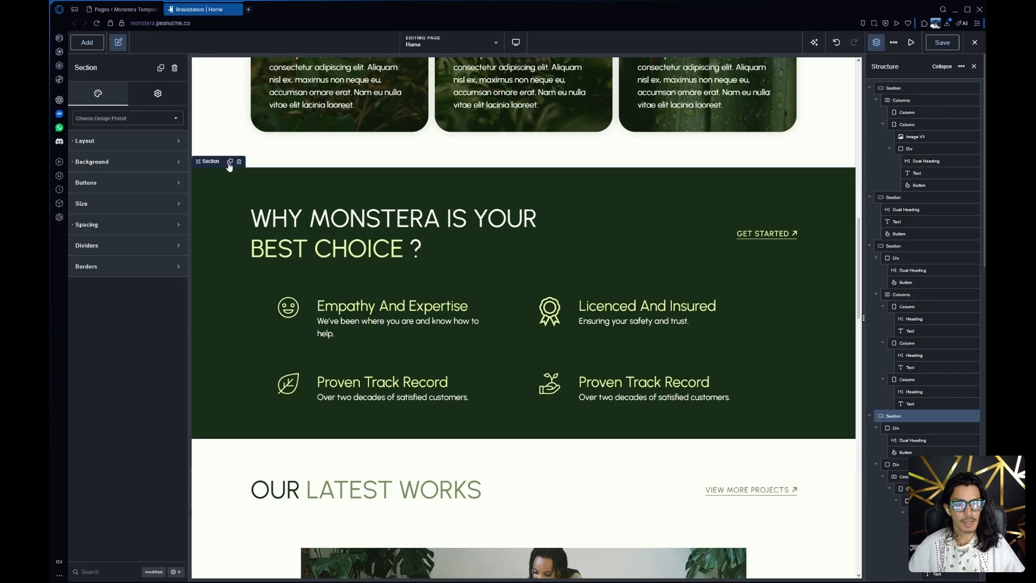
pyautogui.click(160, 68)
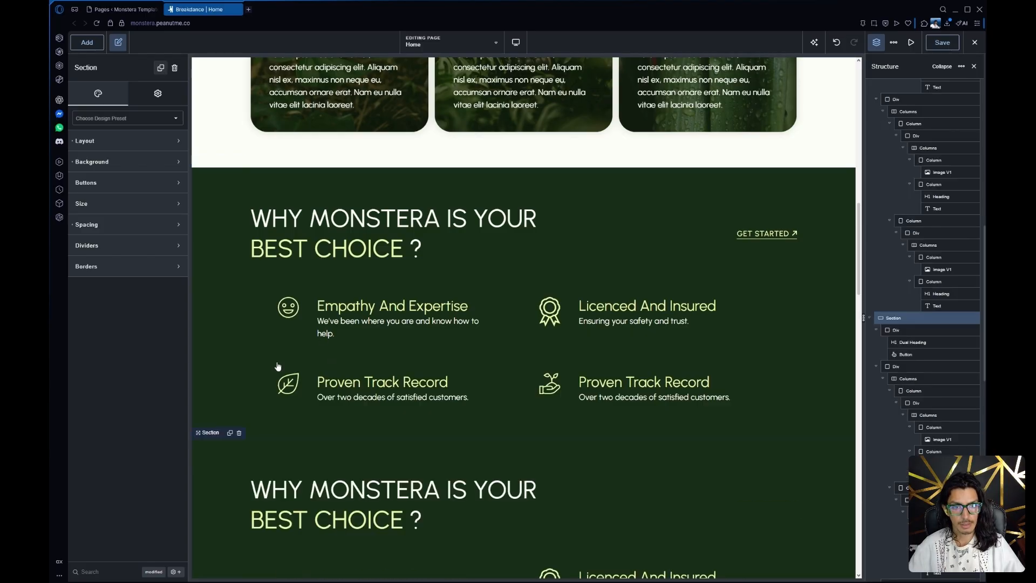
# Move the duplicated "Why Monstera is your best choice?" section down between the testimonial global block and the Contact Us section
pyautogui.scroll(-3, 285, 346)
pyautogui.scroll(-1, 285, 347)
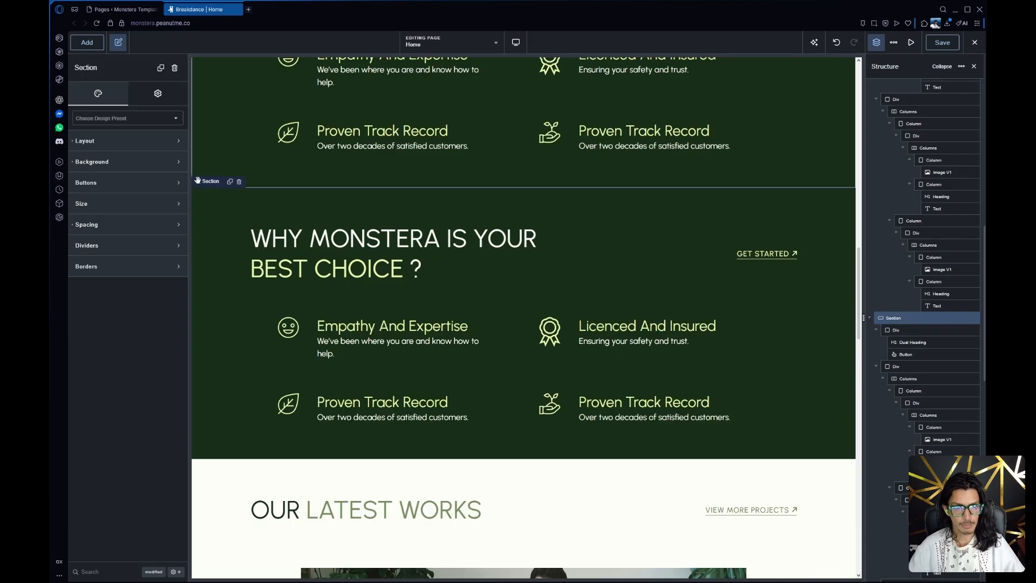
pyautogui.moveTo(198, 183); pyautogui.dragTo(261, 210)
pyautogui.scroll(-6, 219, 243)
pyautogui.scroll(-8, 222, 231)
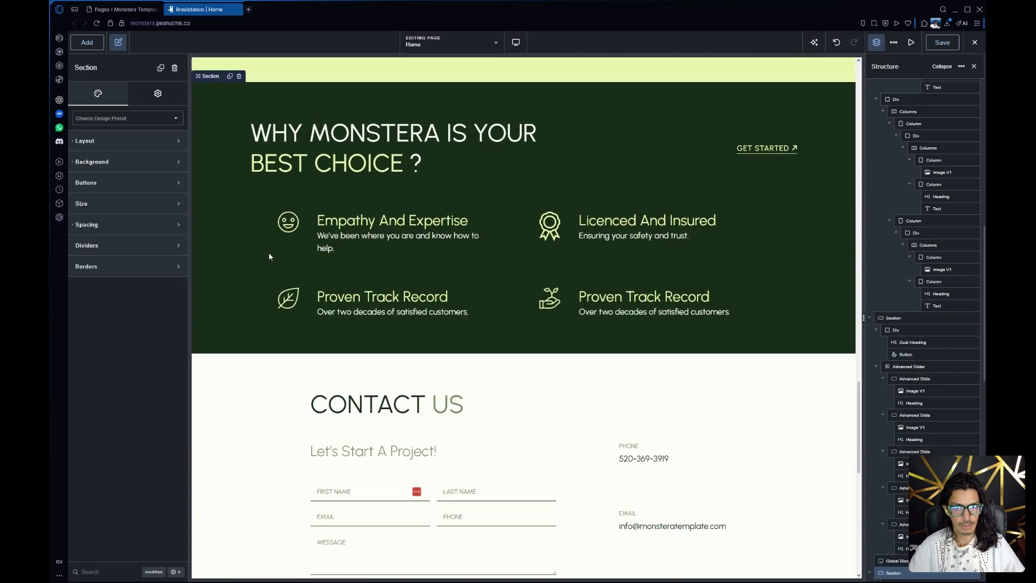
# Examine the duplicated section's dual heading words and the image settings of its smiley icon
pyautogui.click(420, 249)
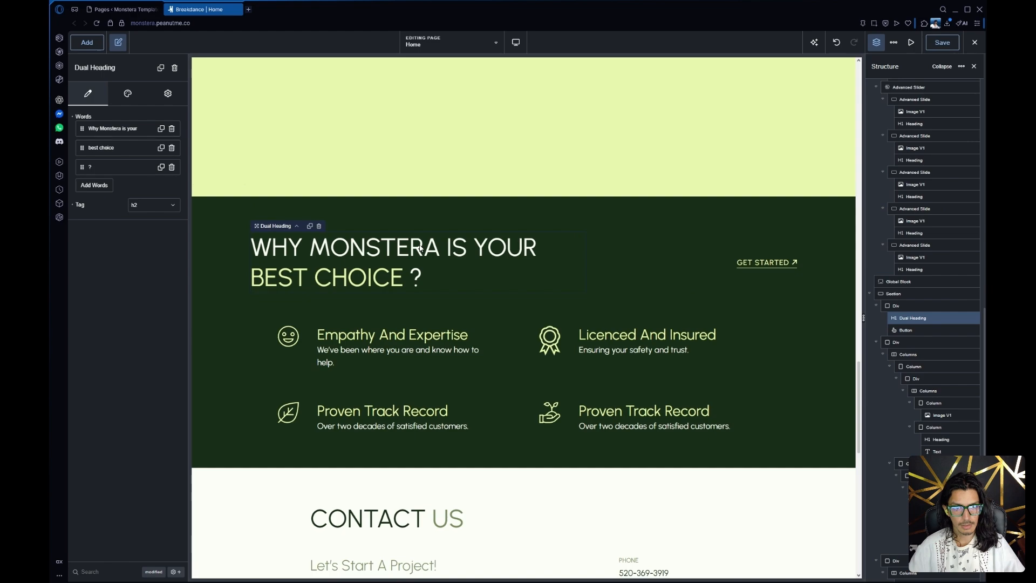
pyautogui.click(126, 130)
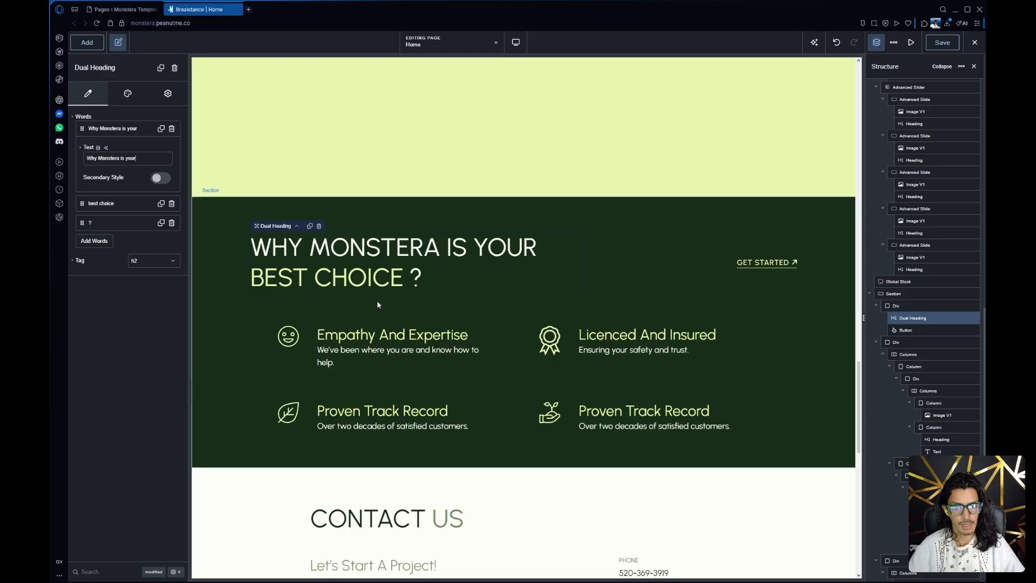
pyautogui.click(296, 347)
pyautogui.click(290, 338)
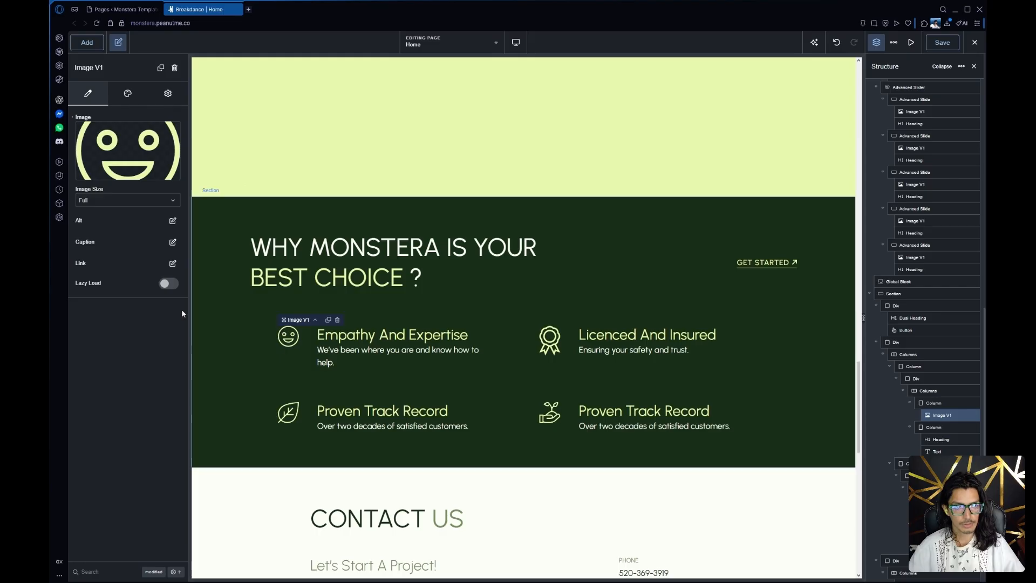
pyautogui.moveTo(78, 156)
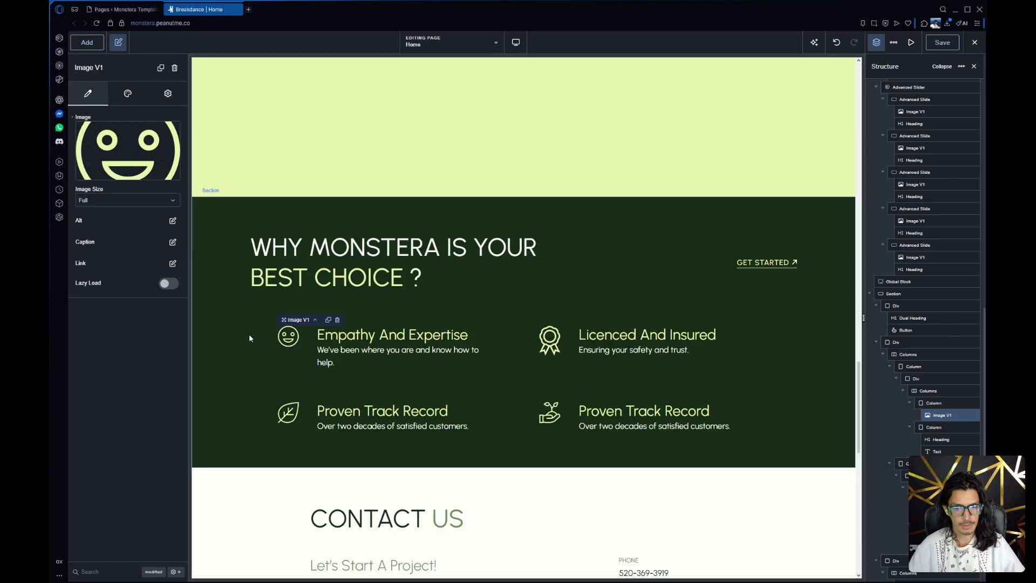
# Review the duplicated section's placement on the page and inspect the Testimonial Slider global block above it
pyautogui.scroll(-4, 249, 339)
pyautogui.scroll(4, 250, 338)
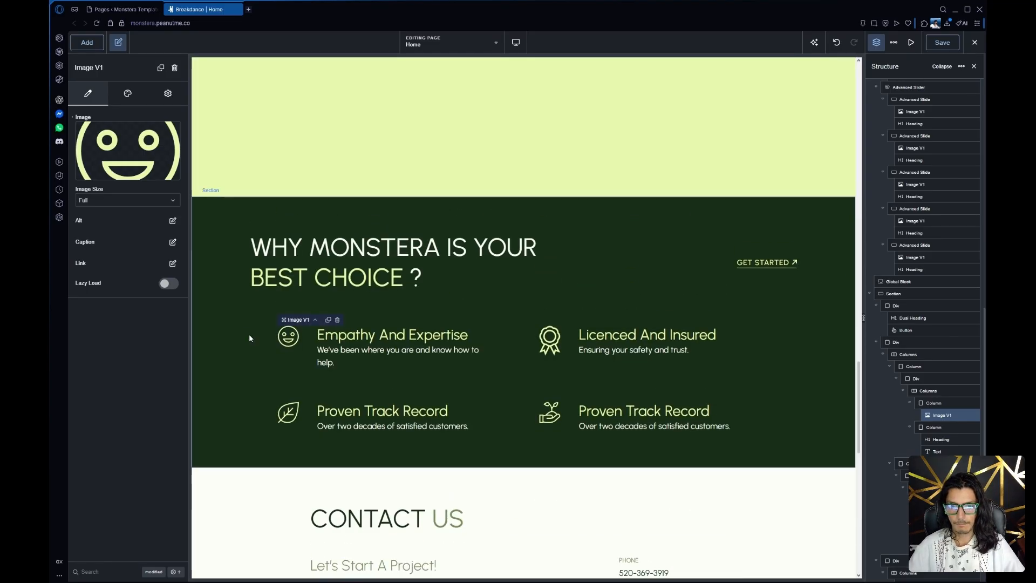
pyautogui.click(496, 220)
pyautogui.scroll(3, 486, 324)
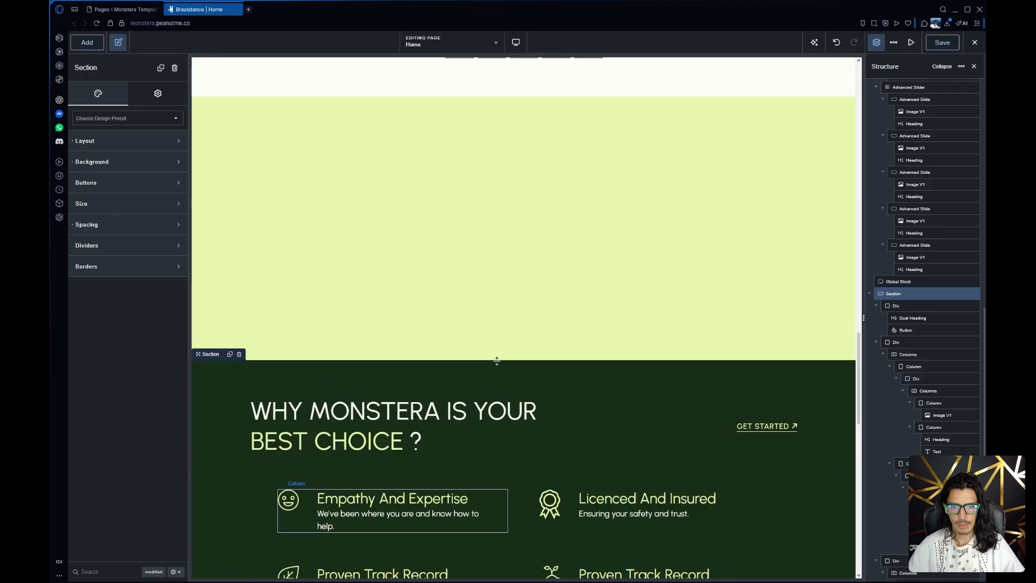
pyautogui.click(475, 425)
pyautogui.scroll(8, 476, 426)
pyautogui.scroll(-8, 476, 426)
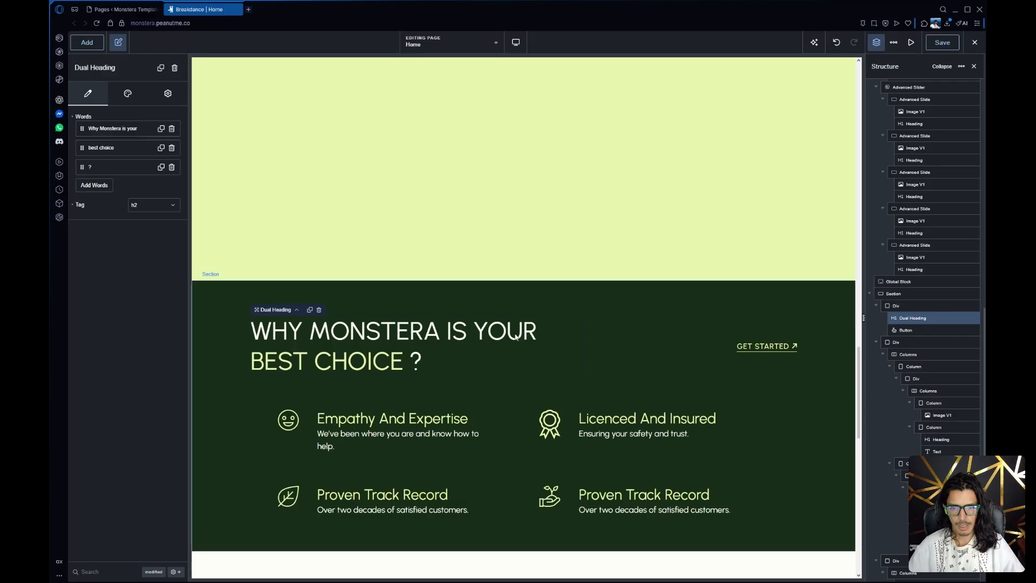
pyautogui.scroll(3, 504, 430)
pyautogui.click(527, 347)
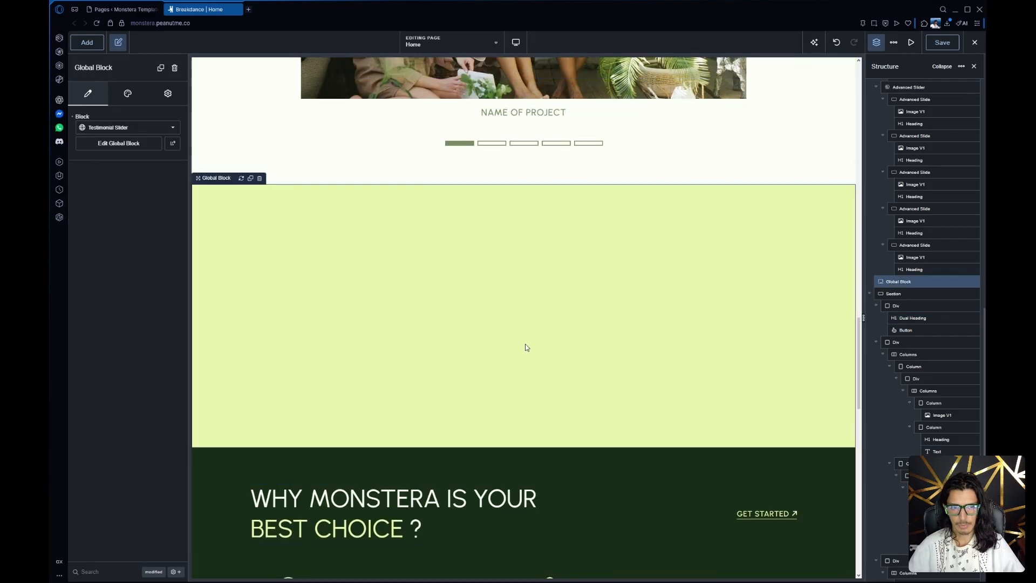
pyautogui.scroll(5, 526, 344)
pyautogui.scroll(-11, 525, 344)
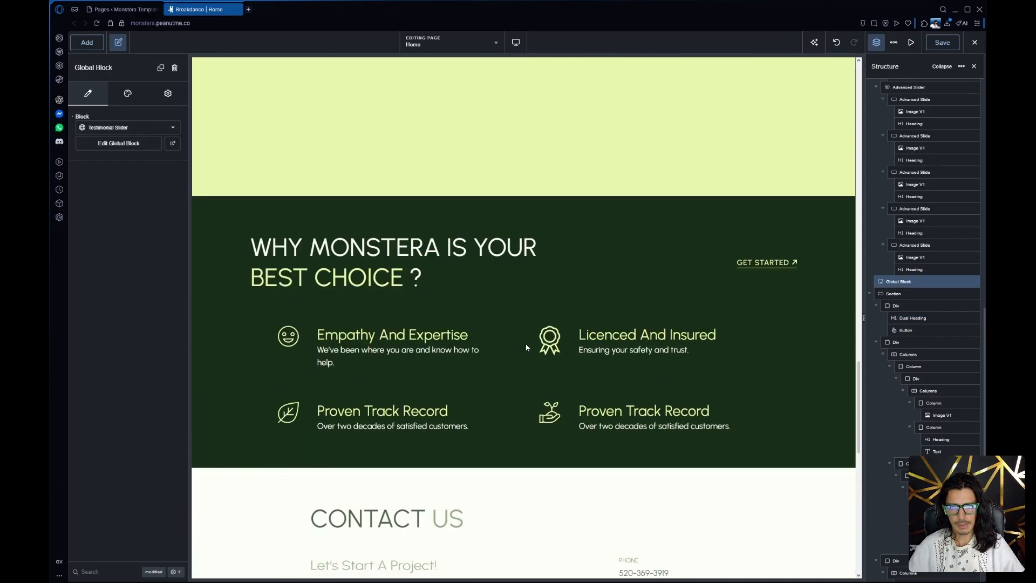
pyautogui.scroll(5, 527, 344)
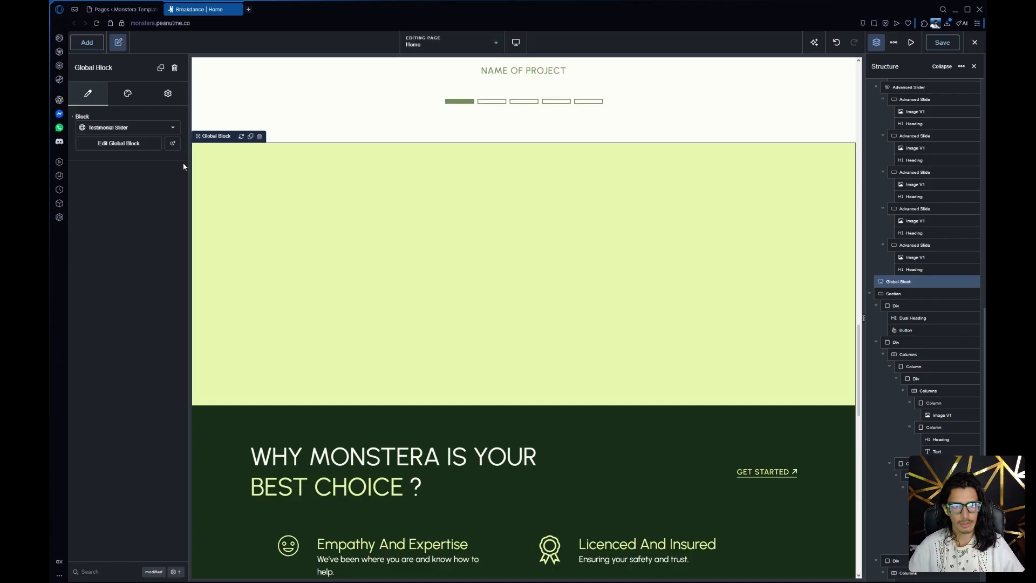
# Reload the Home page editor to discard the unsaved section copy, select the Testimonial Slider global block and show the page structure
pyautogui.click(97, 24)
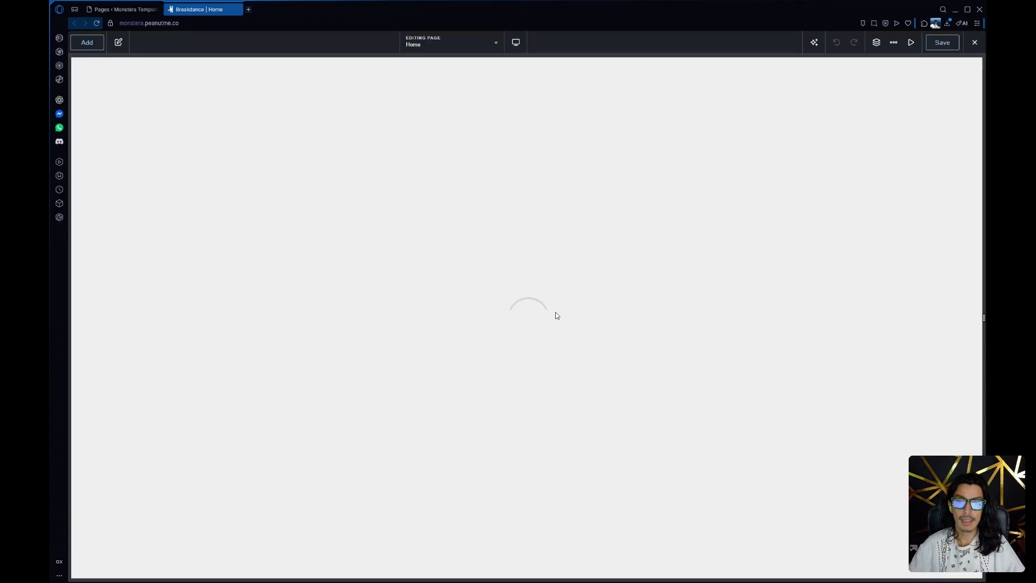
pyautogui.scroll(-20, 557, 315)
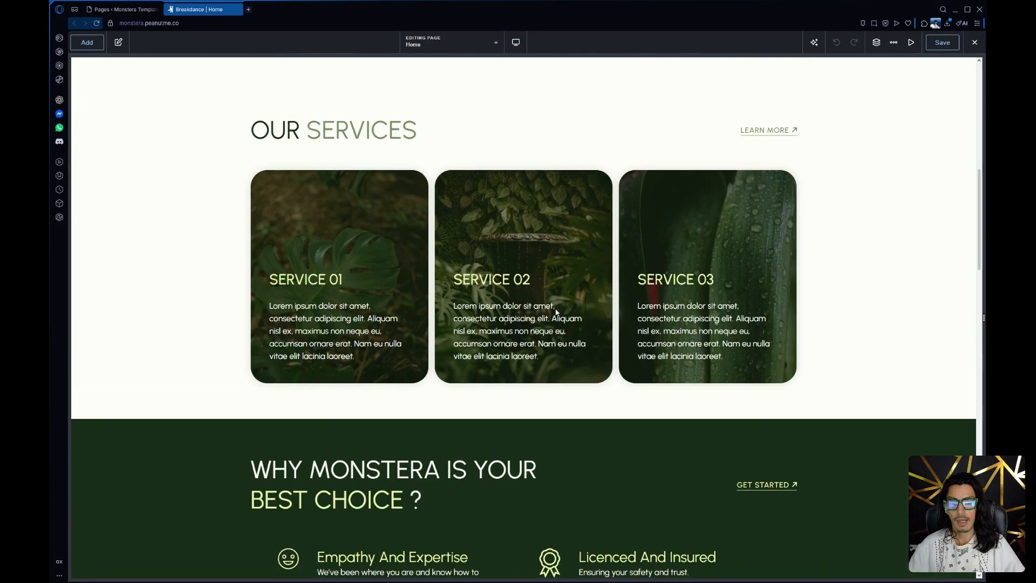
pyautogui.scroll(4, 553, 313)
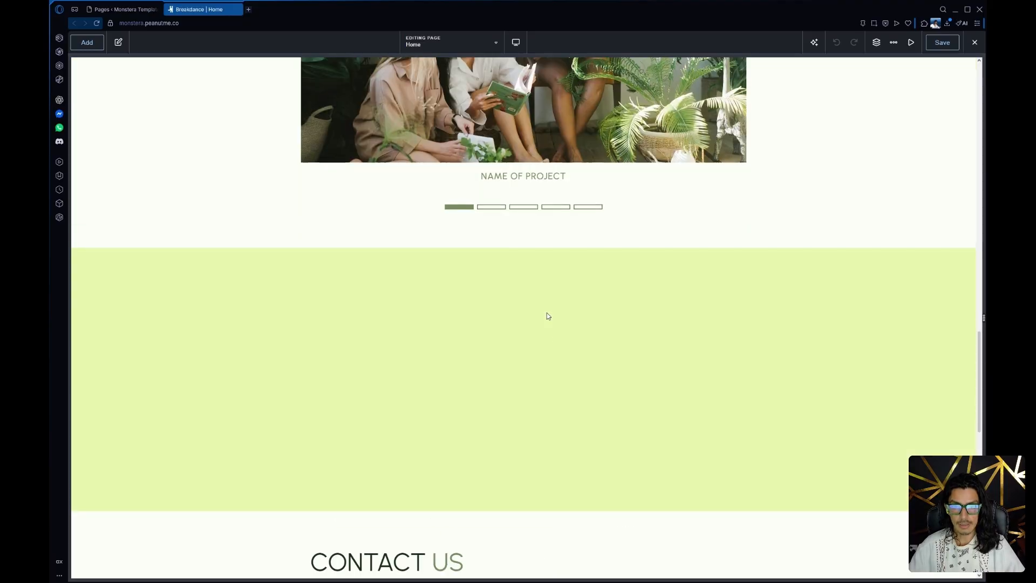
pyautogui.click(617, 296)
pyautogui.click(876, 42)
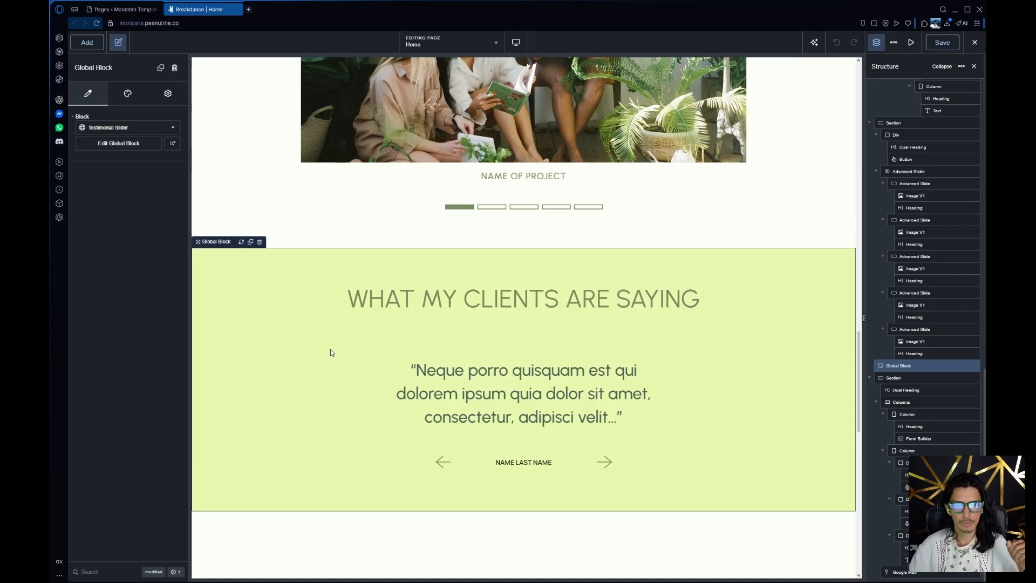
# Open the Testimonial Slider global block for editing
pyautogui.click(293, 226)
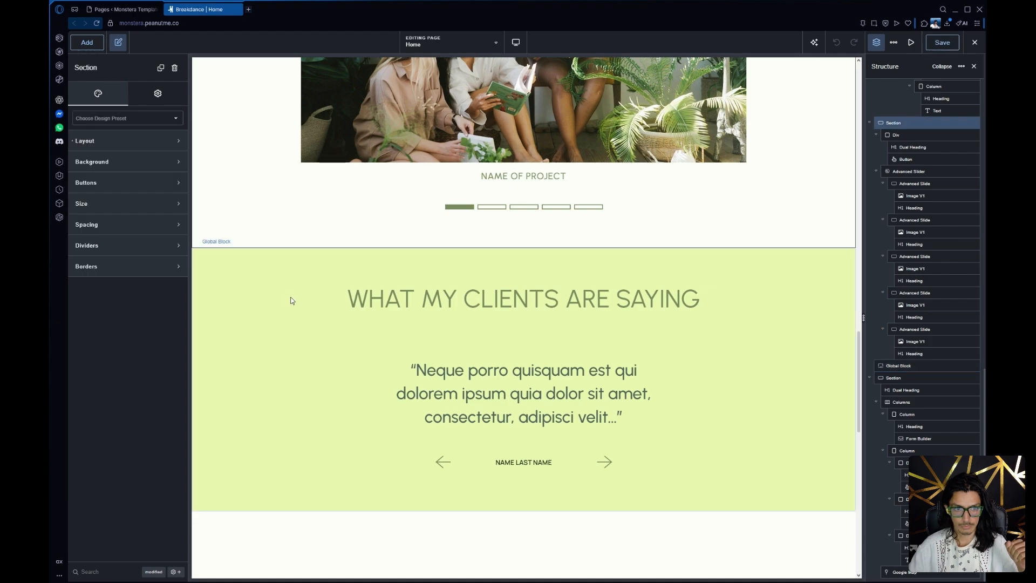
pyautogui.click(290, 300)
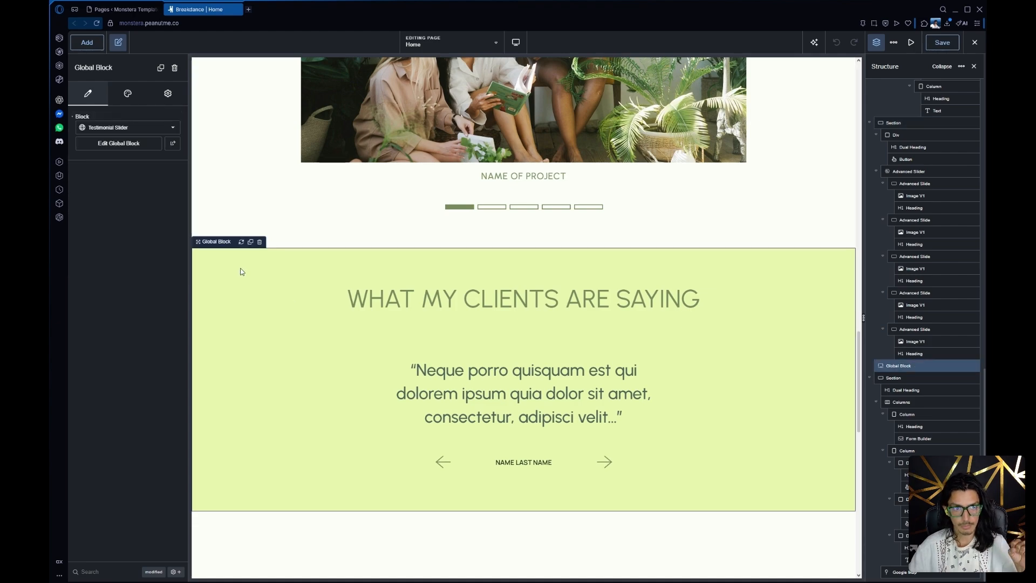
pyautogui.click(121, 152)
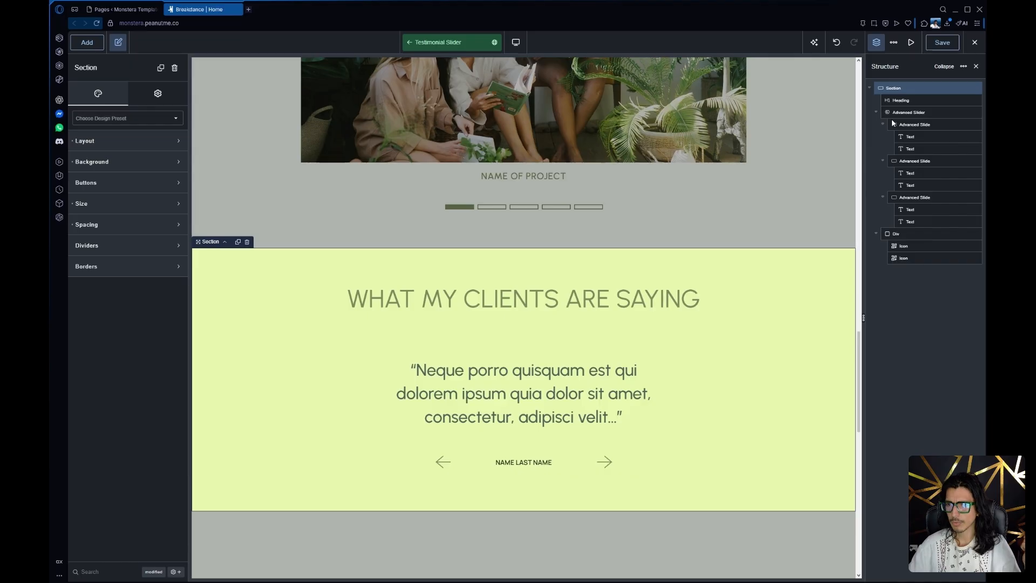
# Examine the advanced slider and the editable quote and client name texts of its first testimonial slide
pyautogui.click(909, 113)
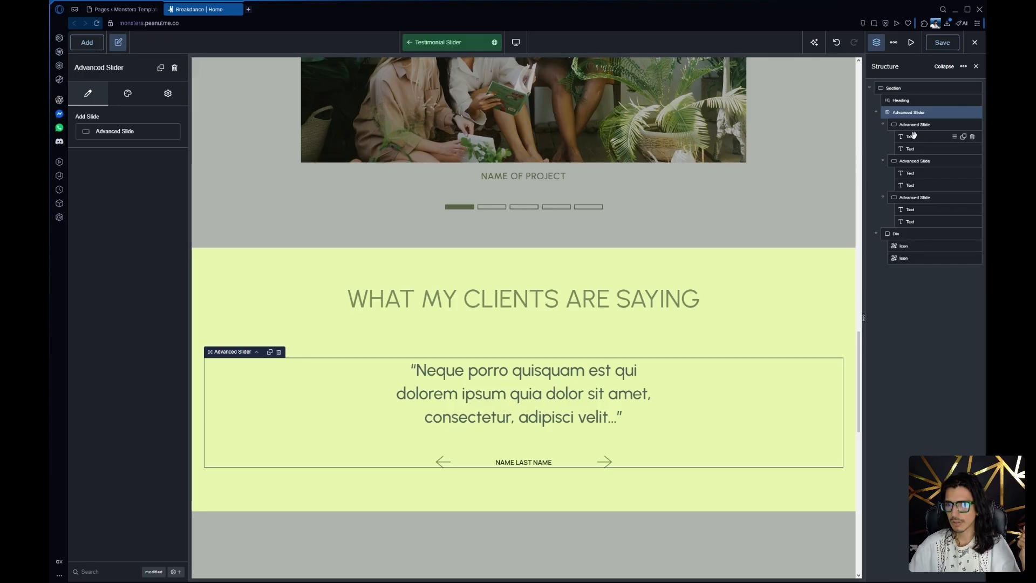
pyautogui.click(594, 378)
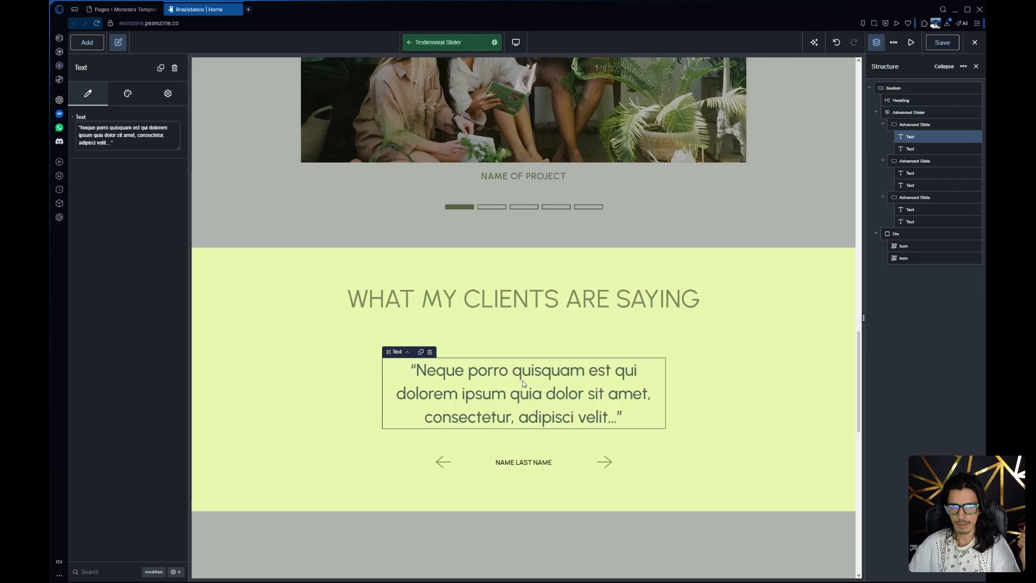
pyautogui.moveTo(148, 142); pyautogui.dragTo(65, 124)
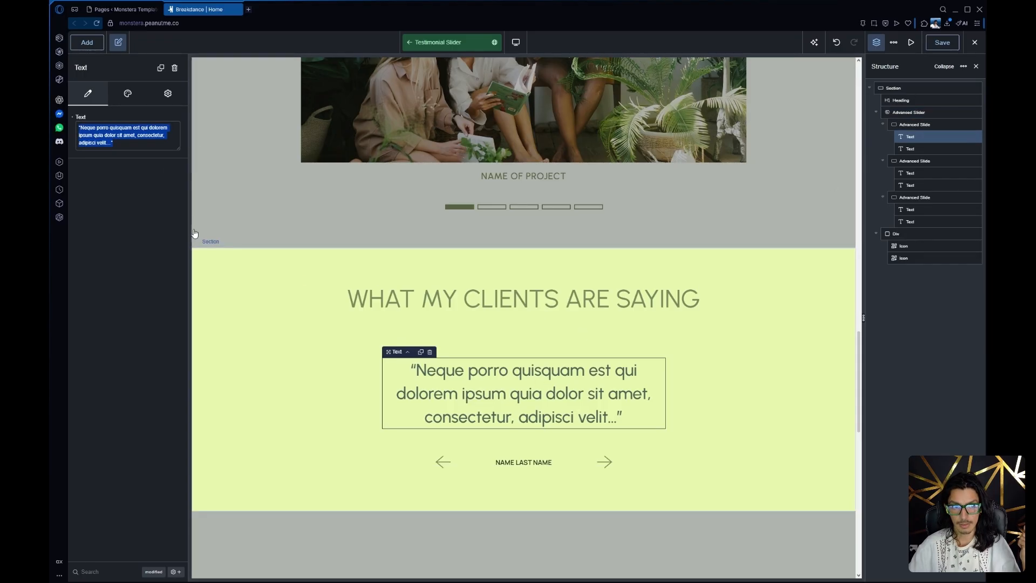
pyautogui.click(531, 463)
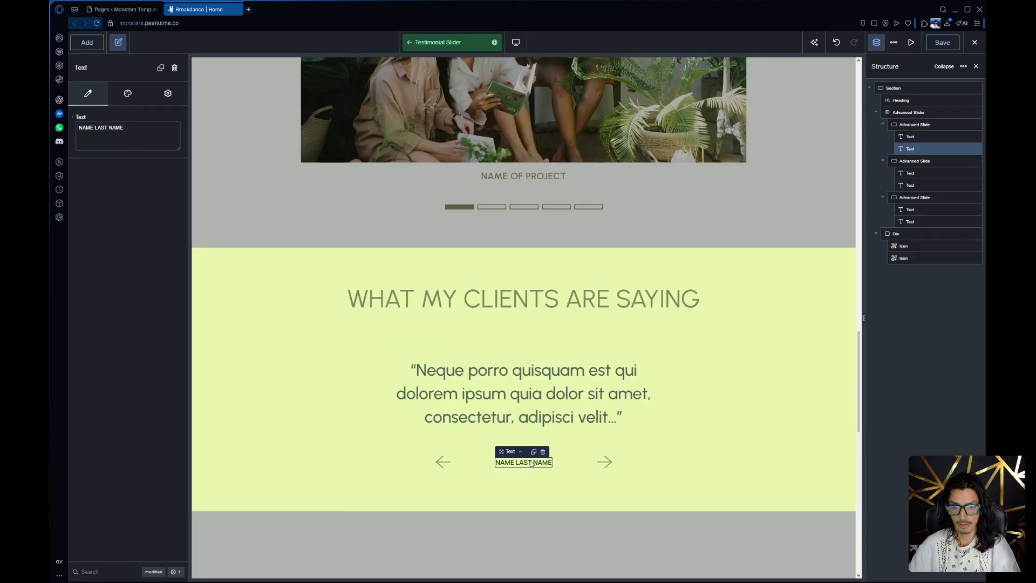
pyautogui.moveTo(127, 128); pyautogui.dragTo(67, 128)
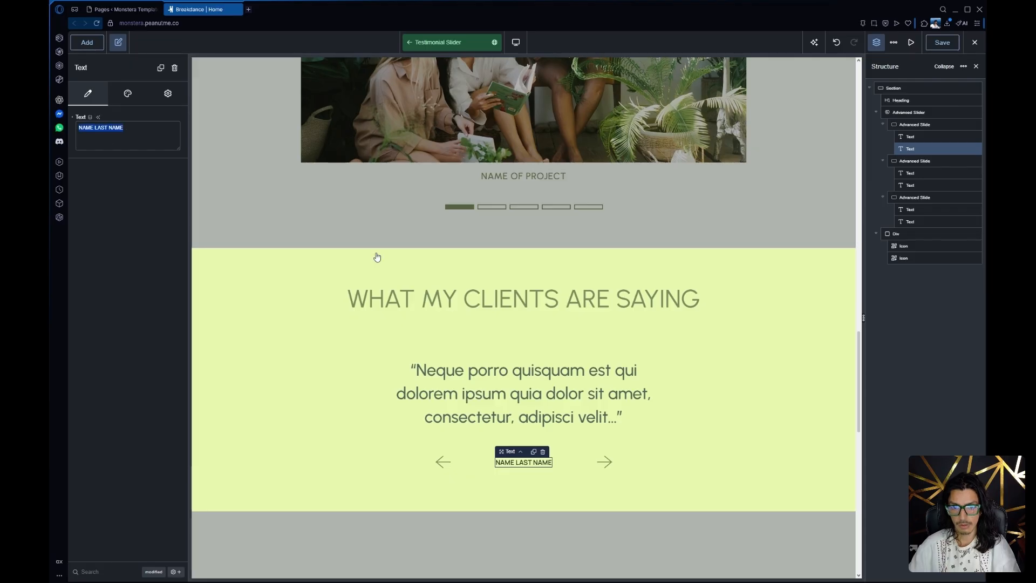
pyautogui.click(471, 398)
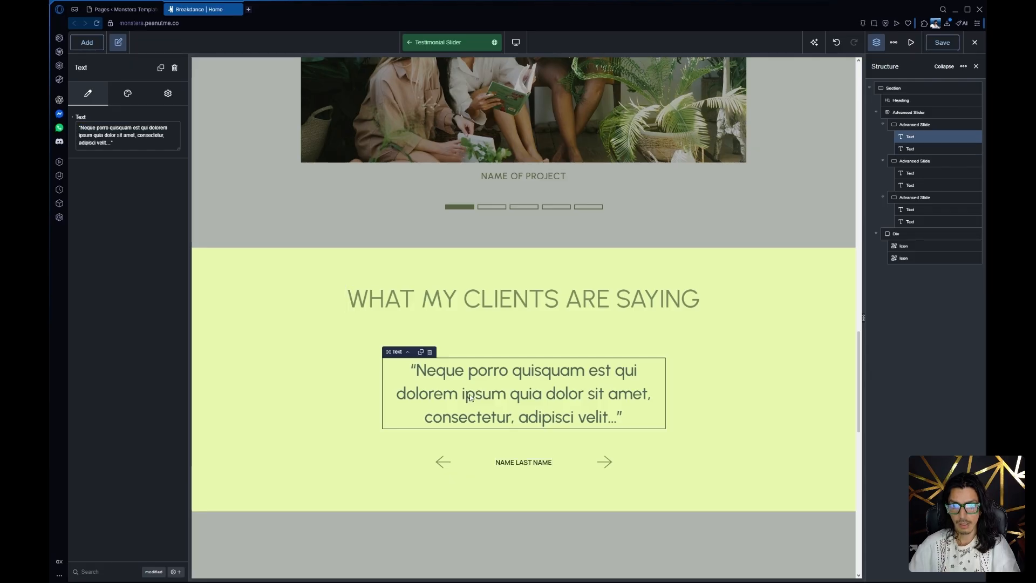
# Duplicate the third testimonial slide in the advanced slider and delete the copy
pyautogui.click(912, 198)
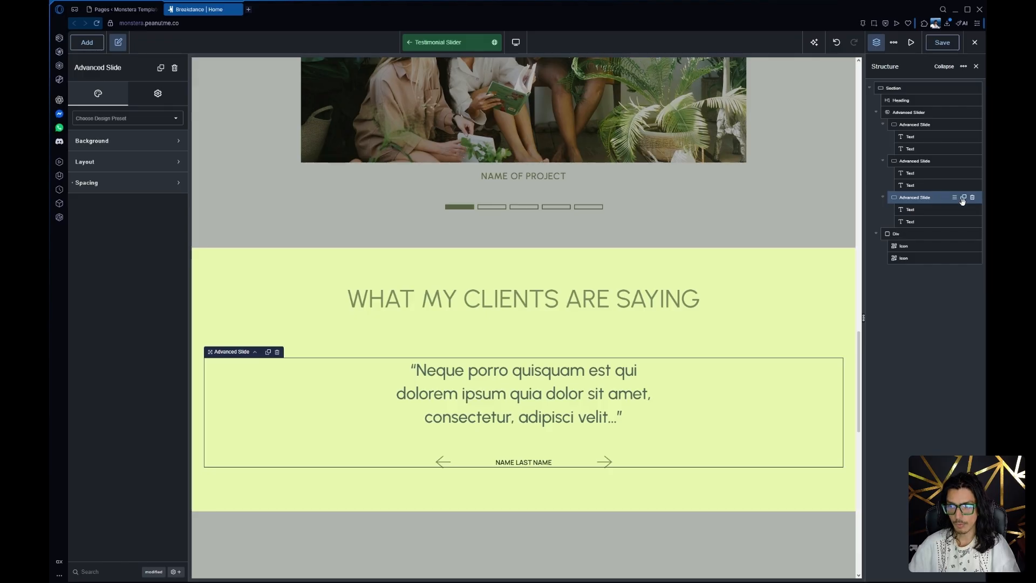
pyautogui.click(964, 198)
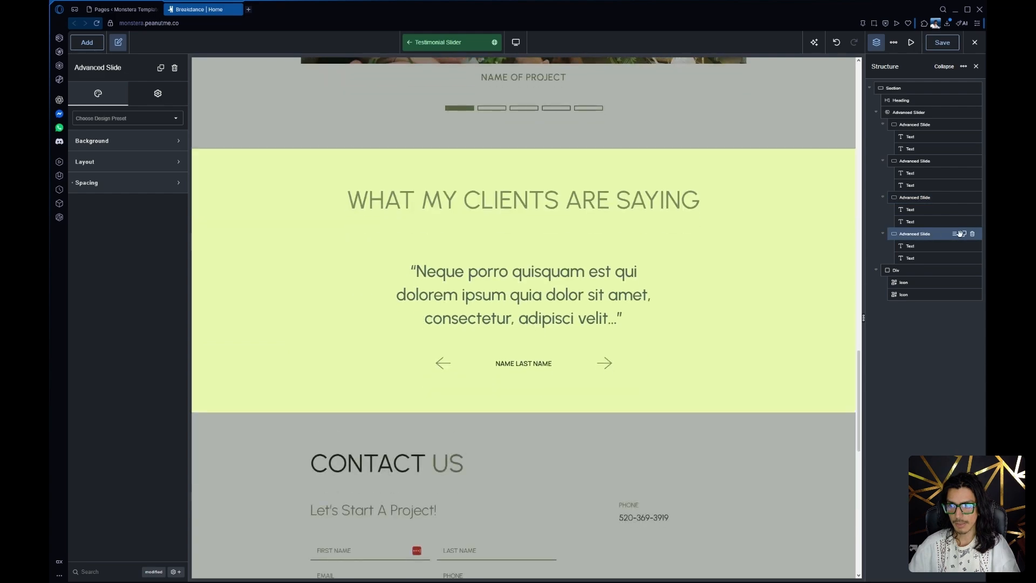
pyautogui.click(973, 234)
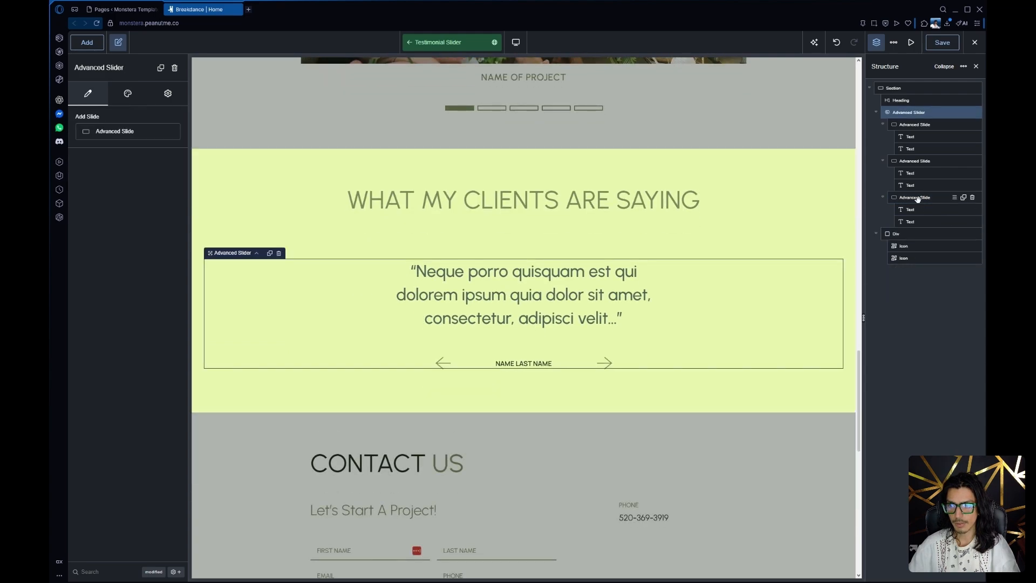
# Inspect the third testimonial slide's quote text and return from the Testimonial Slider global block to the Home page
pyautogui.click(510, 282)
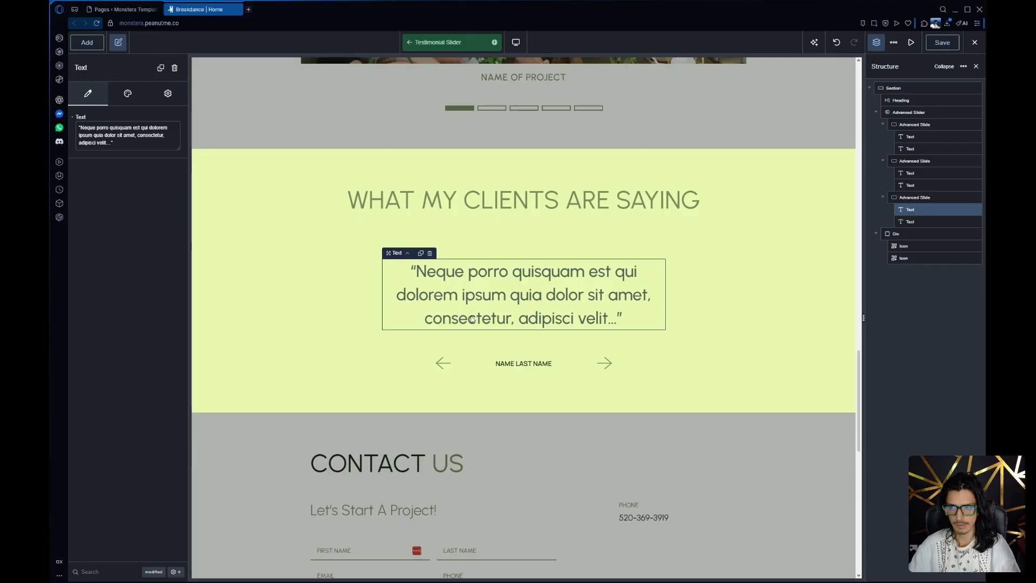
pyautogui.scroll(3, 597, 357)
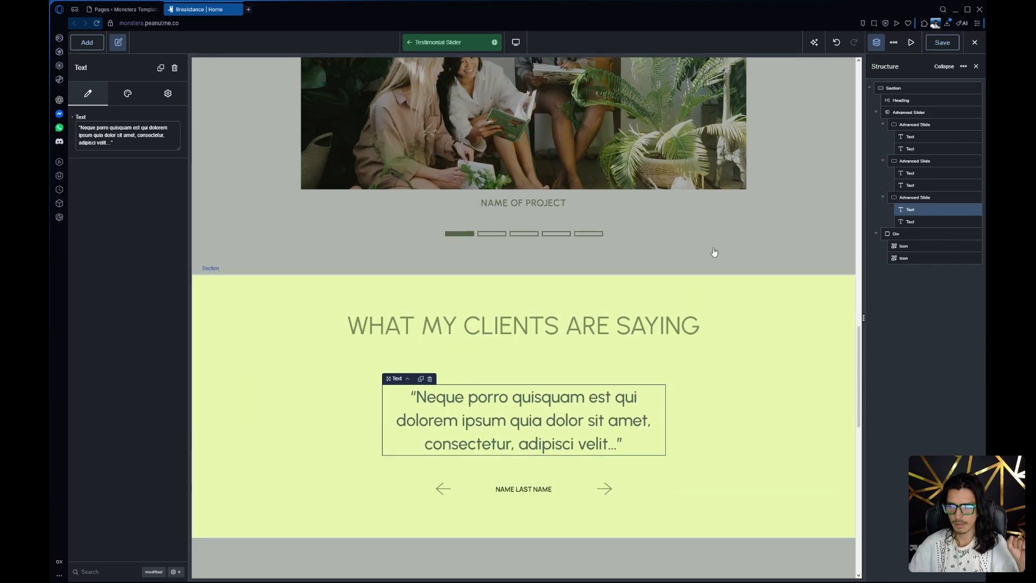
pyautogui.click(932, 198)
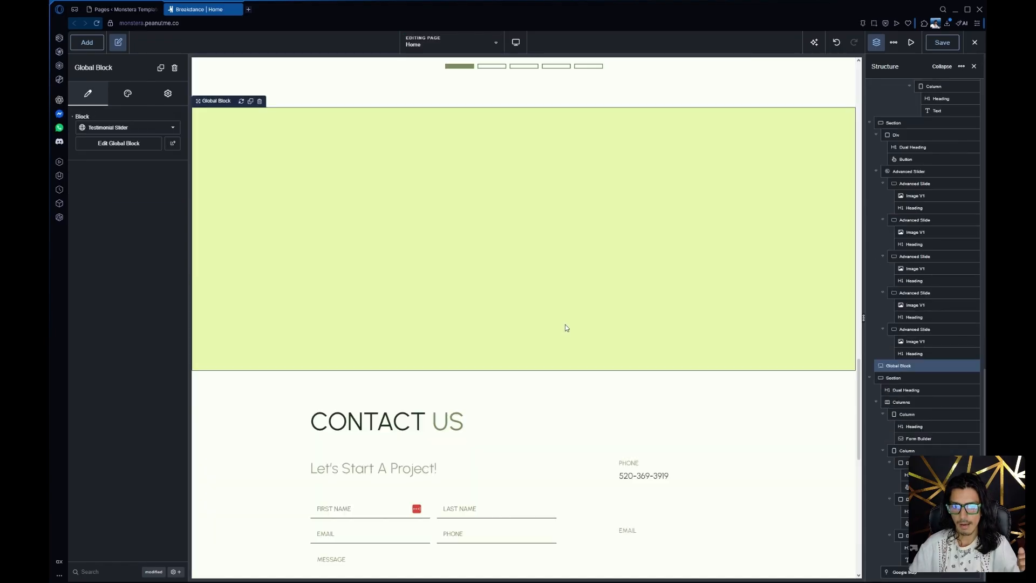
# Open the global settings and examine the site's global colors and color palette
pyautogui.scroll(-6, 565, 328)
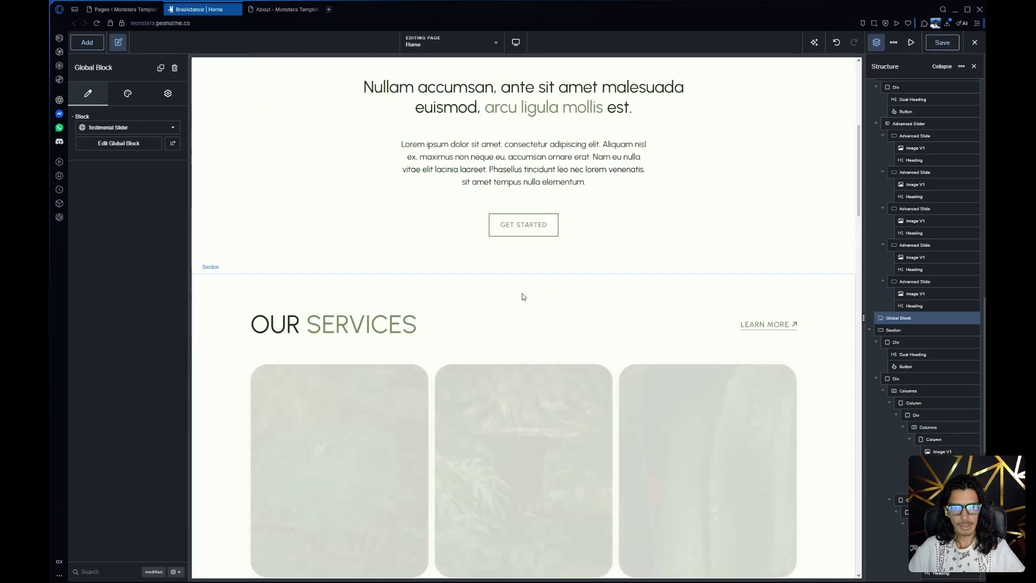
pyautogui.scroll(-15, 531, 264)
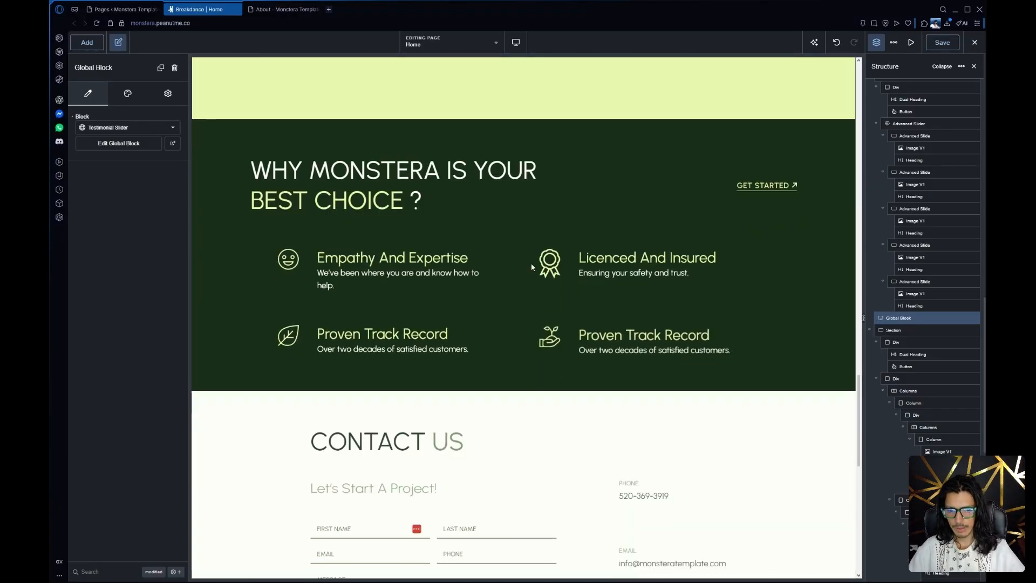
pyautogui.scroll(15, 531, 264)
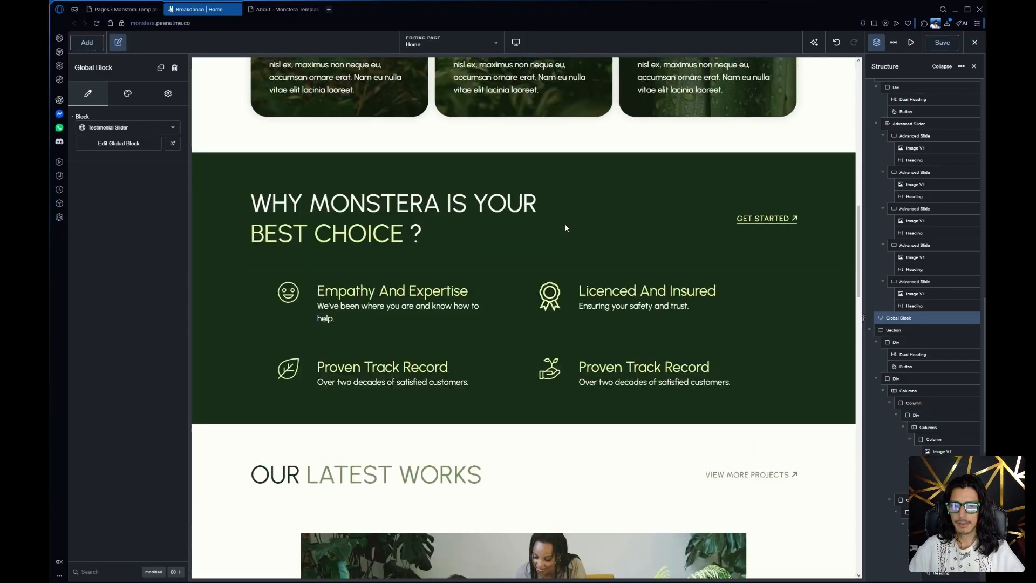
pyautogui.scroll(6, 565, 227)
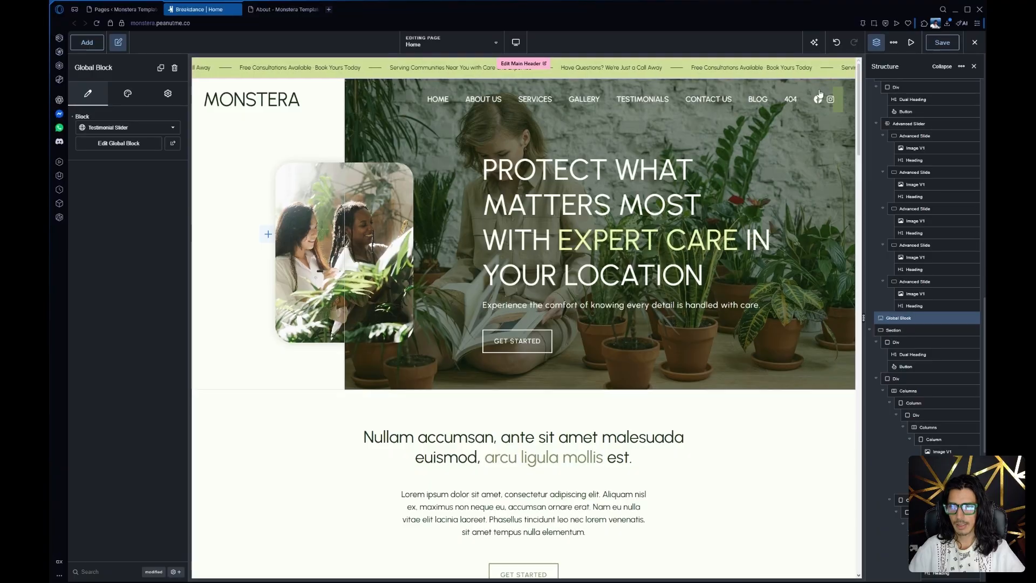
pyautogui.click(894, 44)
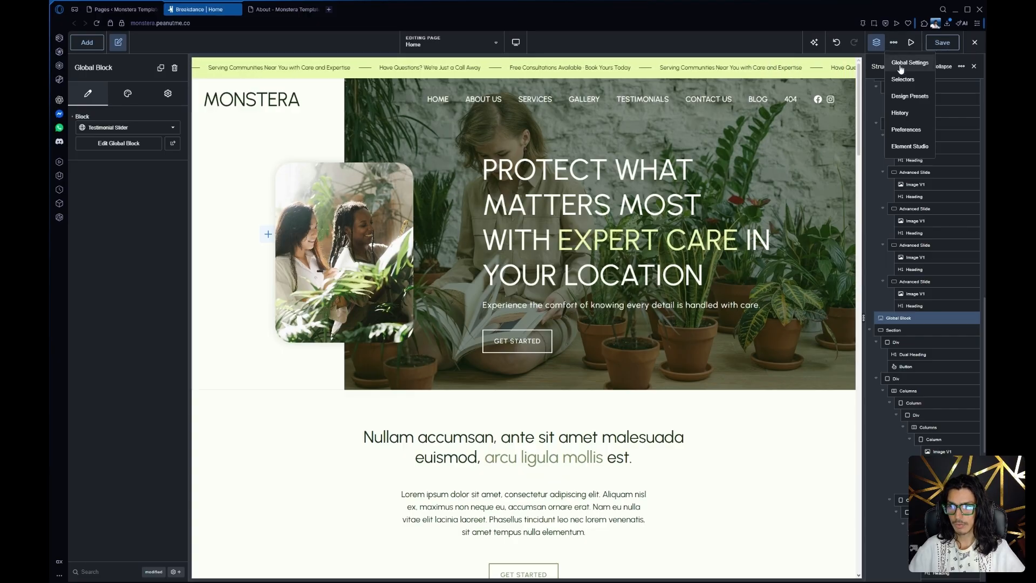
pyautogui.click(900, 65)
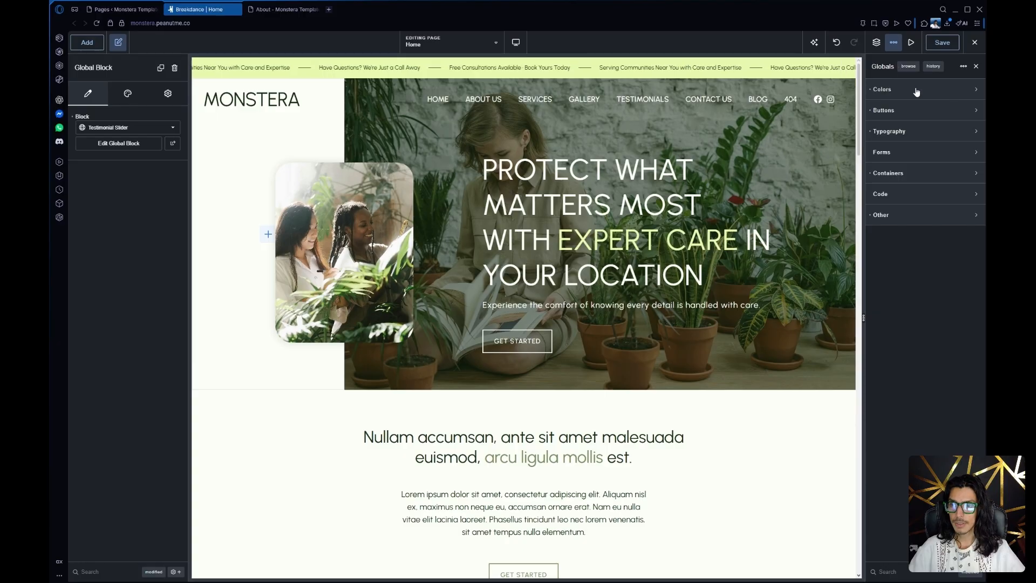
pyautogui.click(917, 92)
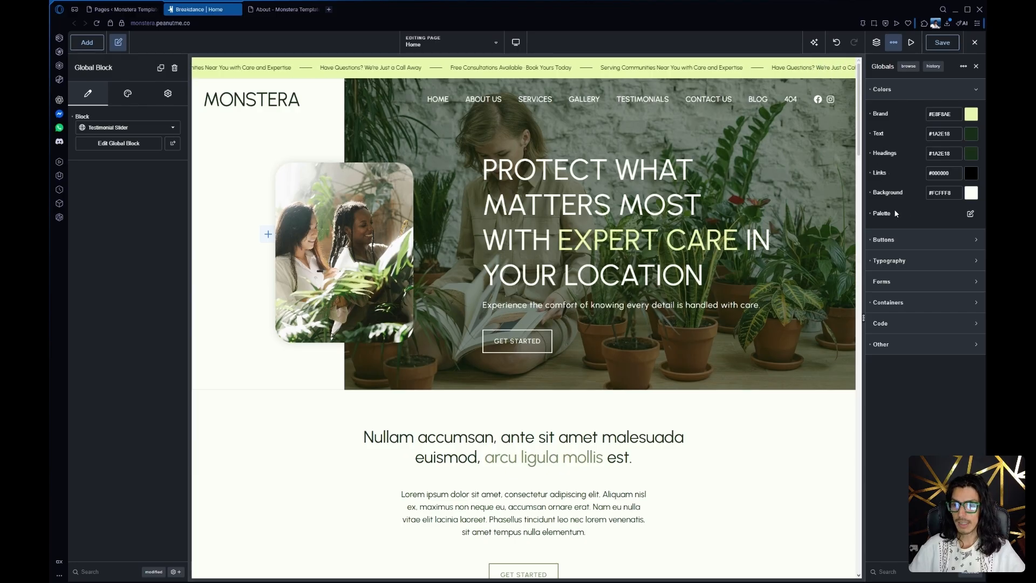
pyautogui.click(970, 214)
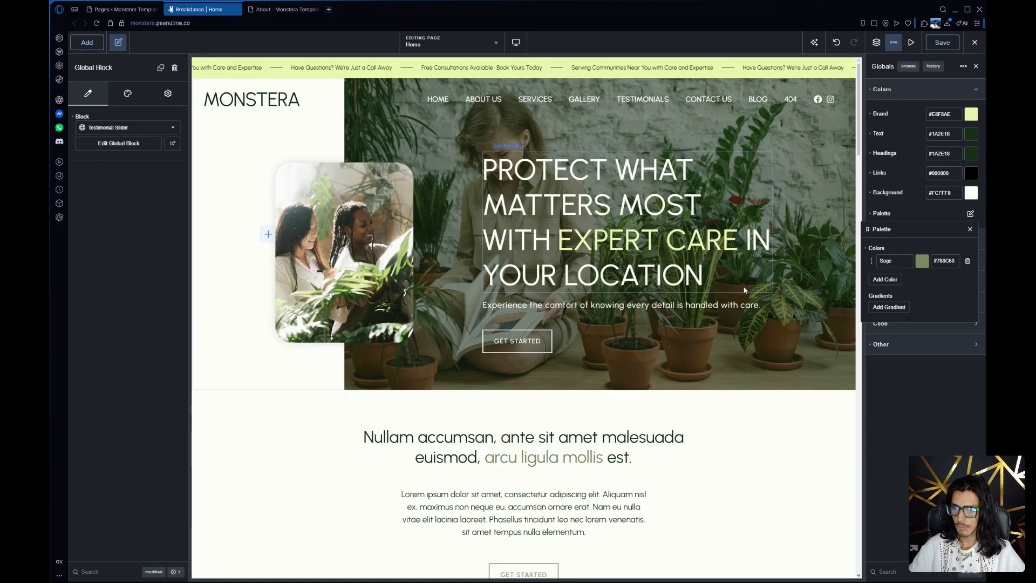
pyautogui.click(917, 208)
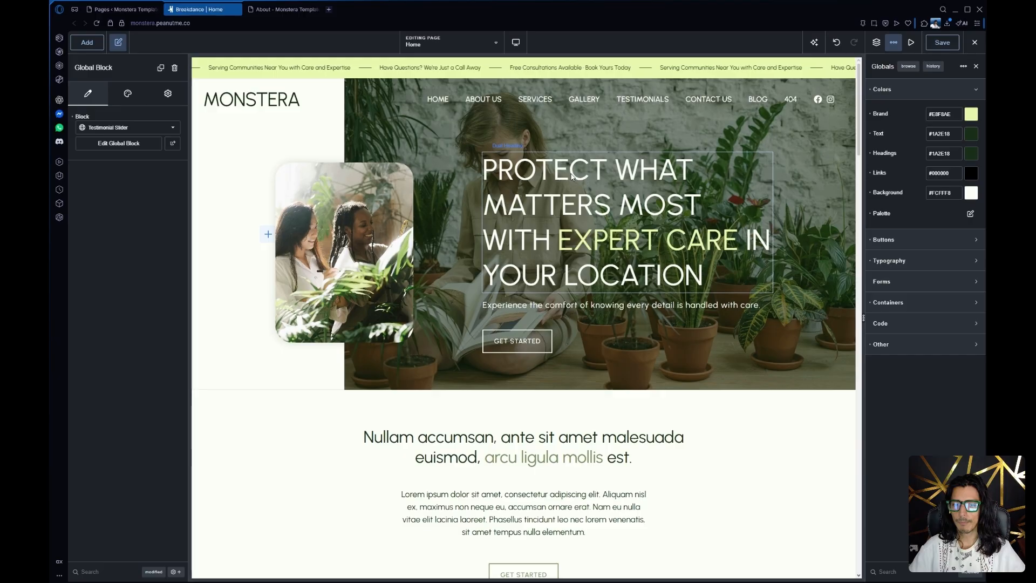
# Show the global button settings and check the design style used by the hero's Get Started button
pyautogui.scroll(-2, 587, 185)
pyautogui.click(906, 239)
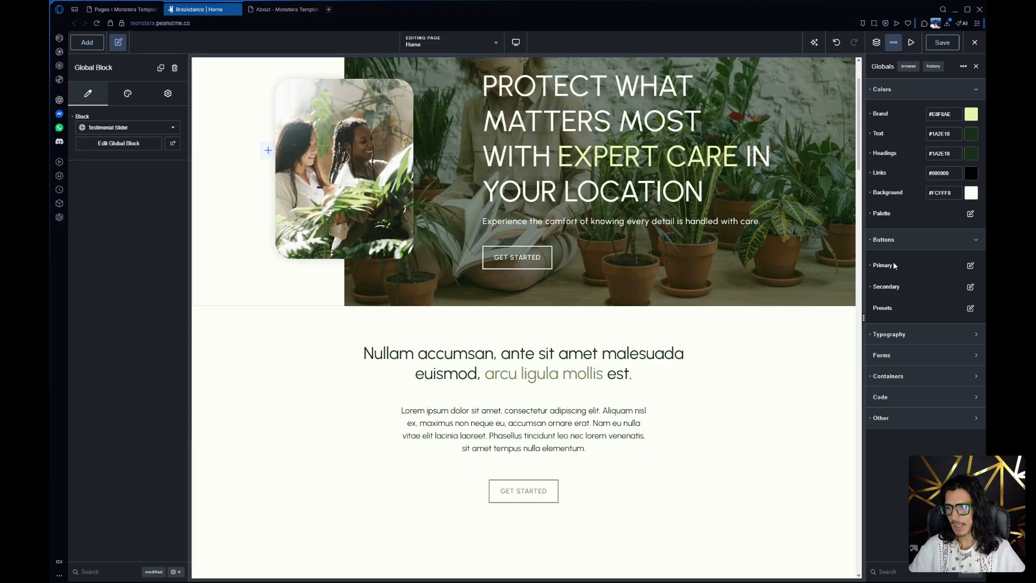
pyautogui.click(516, 258)
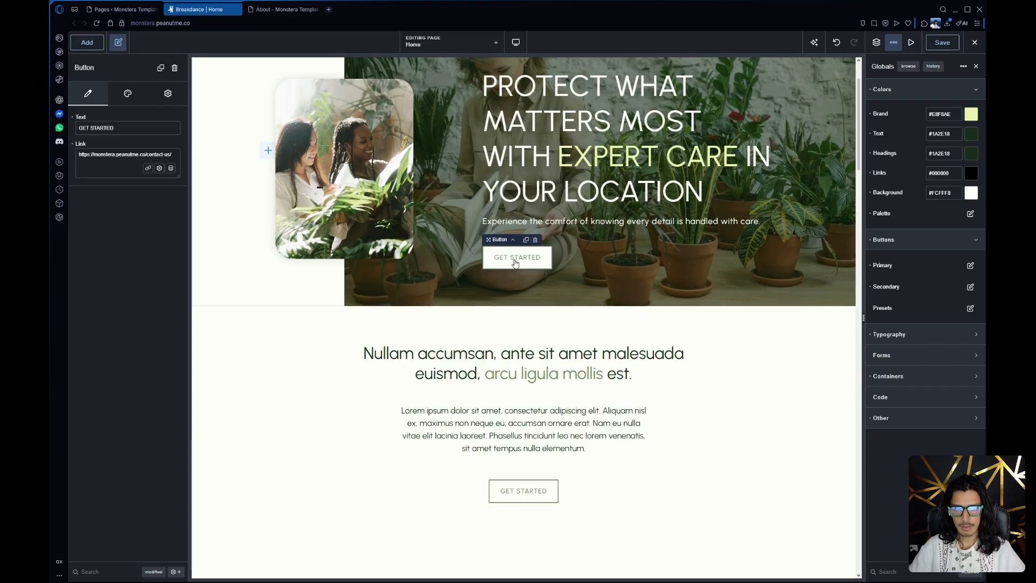
pyautogui.click(128, 93)
pyautogui.click(124, 141)
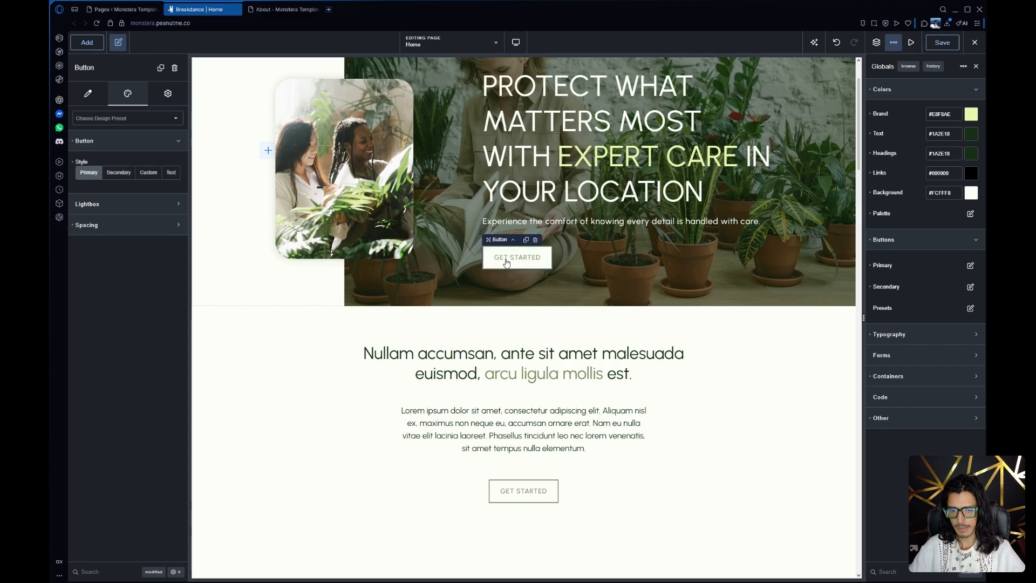
# Review the buttons along the Home page and examine the global Primary button's size, padding, outline and corner settings
pyautogui.scroll(-5, 507, 263)
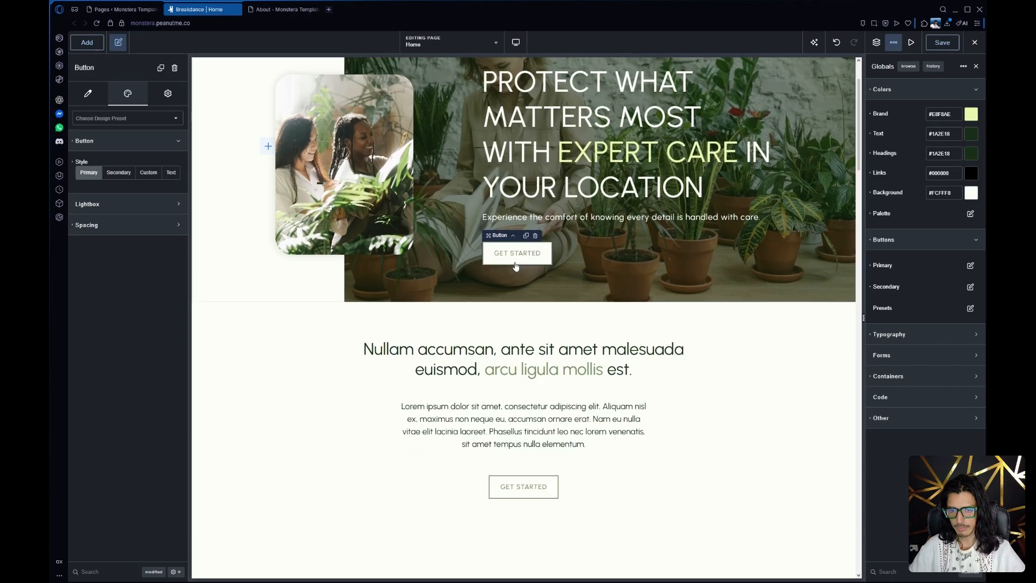
pyautogui.scroll(-10, 516, 258)
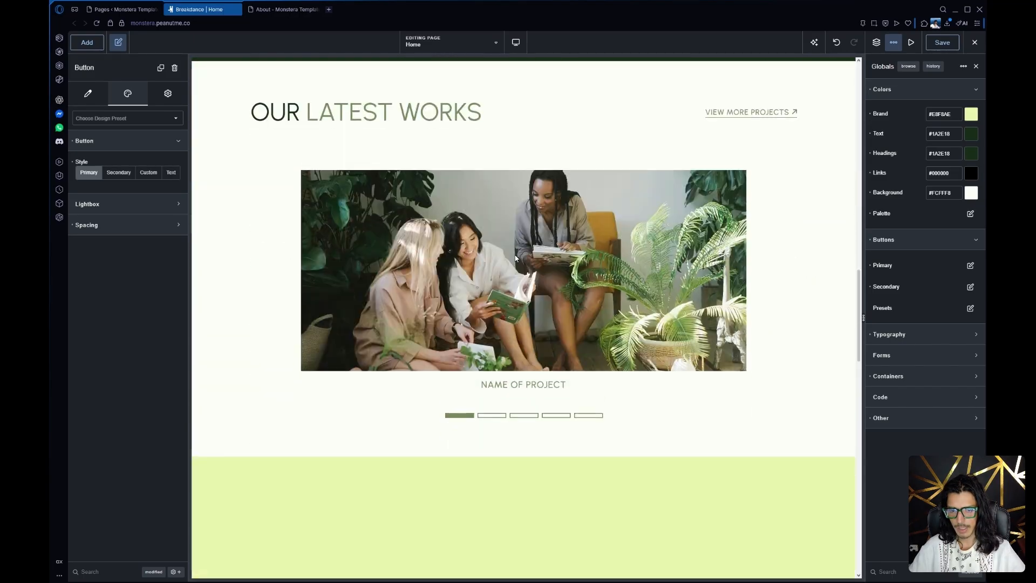
pyautogui.scroll(-15, 485, 340)
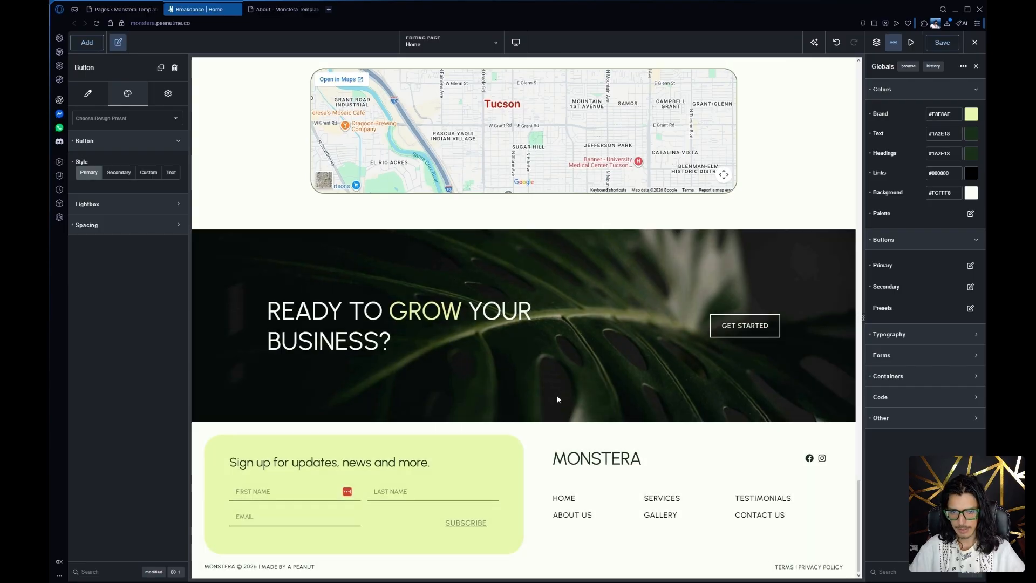
pyautogui.scroll(5, 557, 397)
pyautogui.scroll(20, 557, 397)
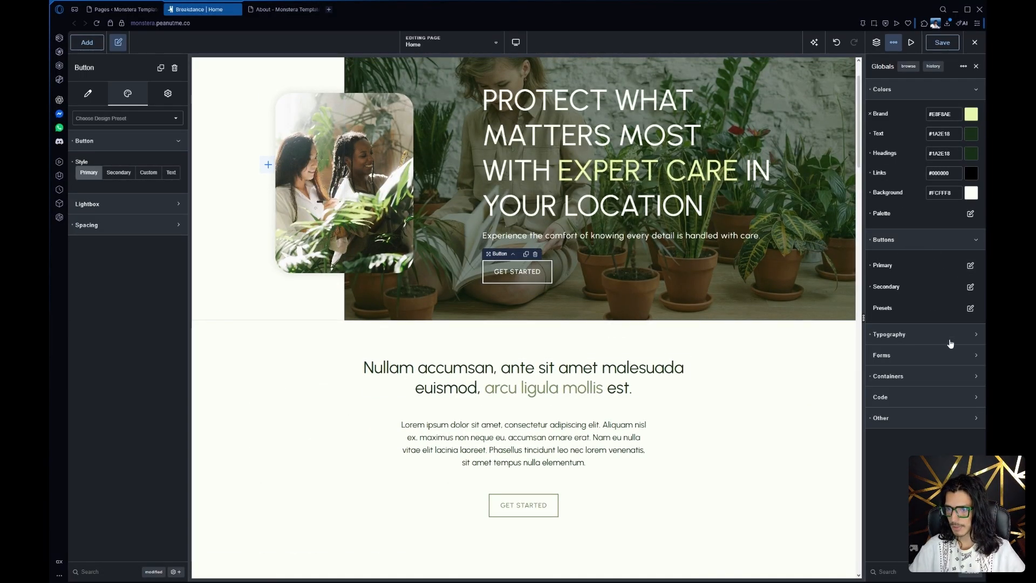
pyautogui.click(970, 265)
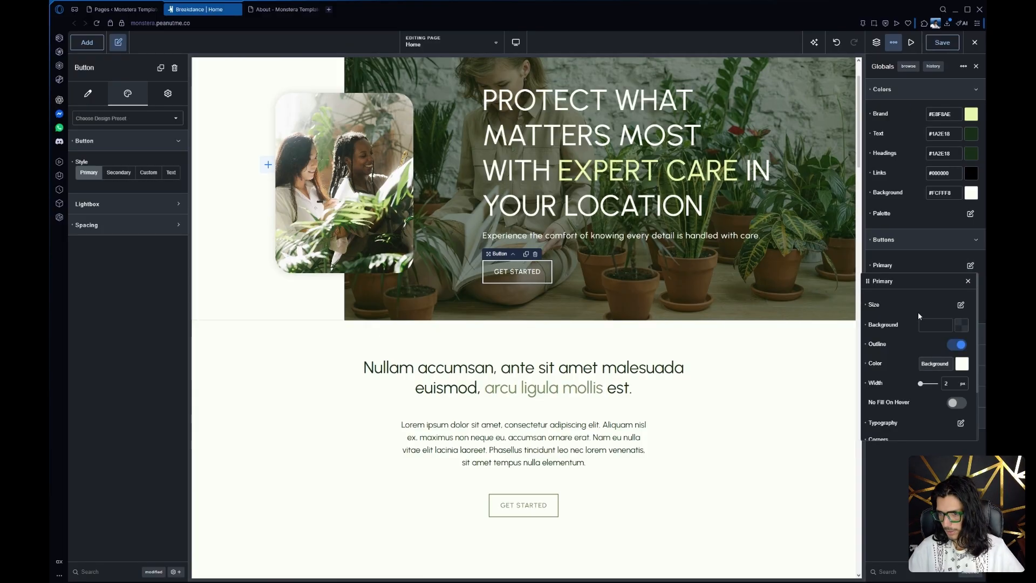
pyautogui.click(954, 306)
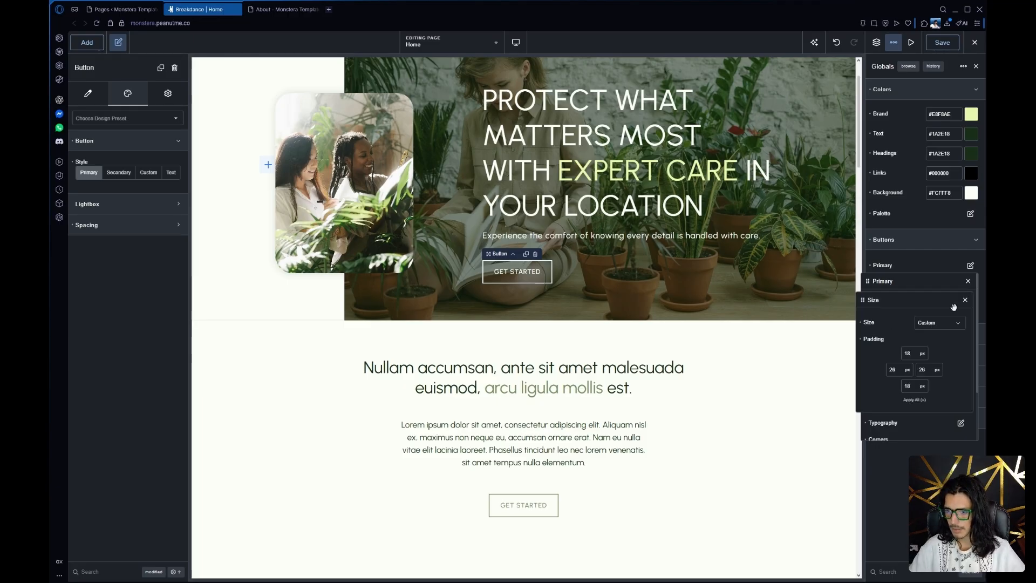
pyautogui.click(966, 301)
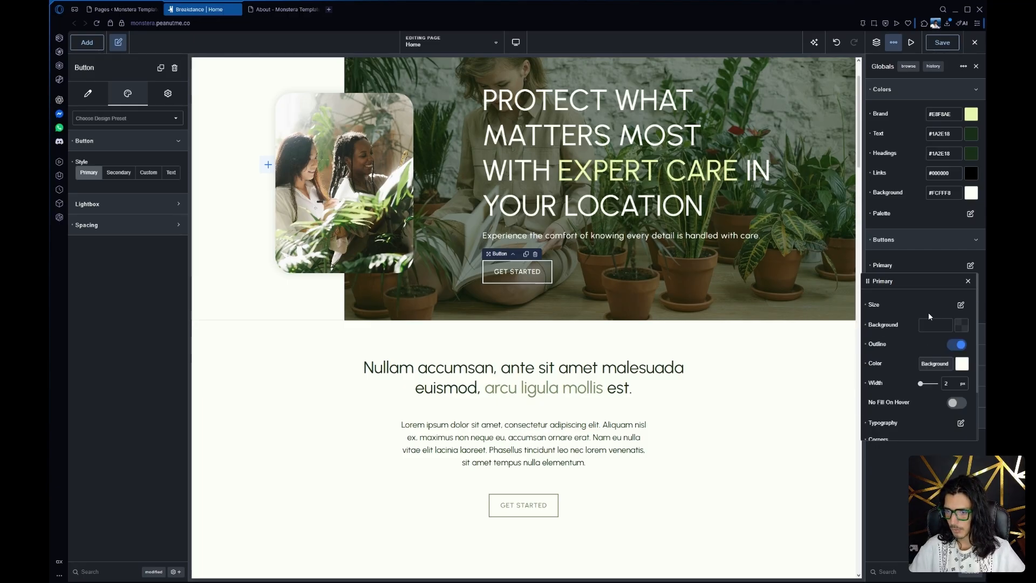
pyautogui.scroll(-2, 924, 361)
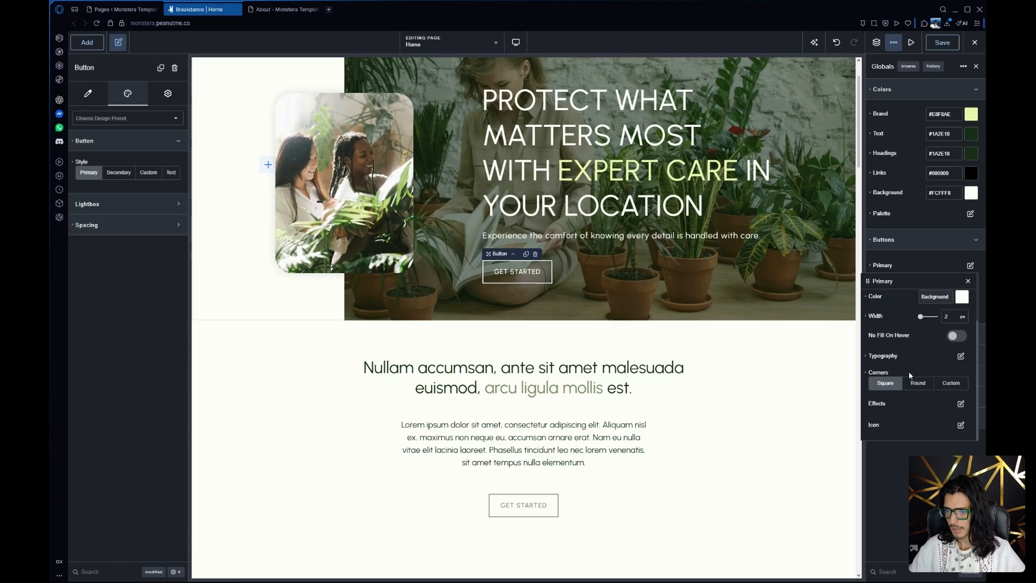
pyautogui.scroll(1, 905, 371)
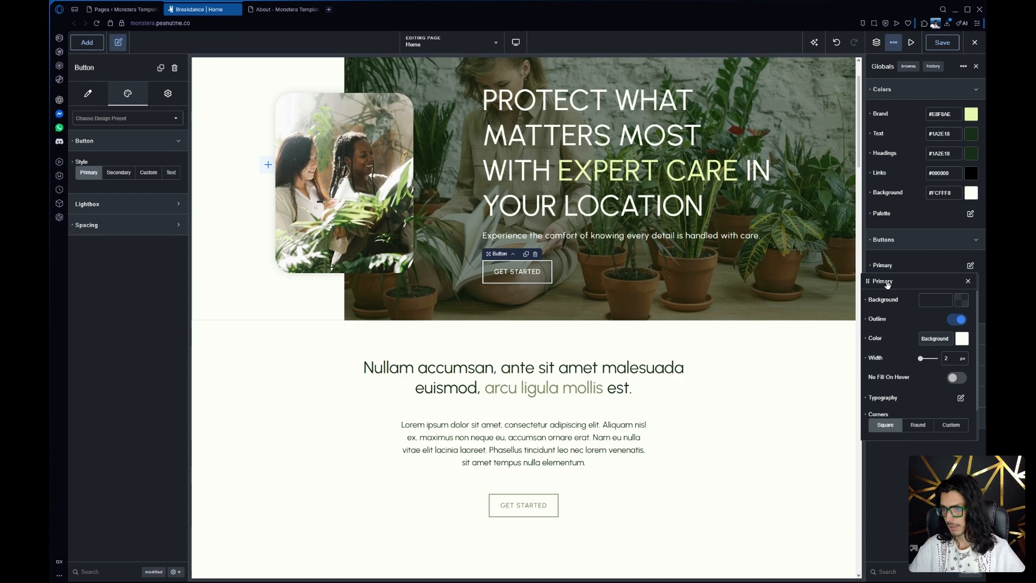
# Compare the Primary button's outline color in its hover and normal states, and close the Primary button settings
pyautogui.click(886, 339)
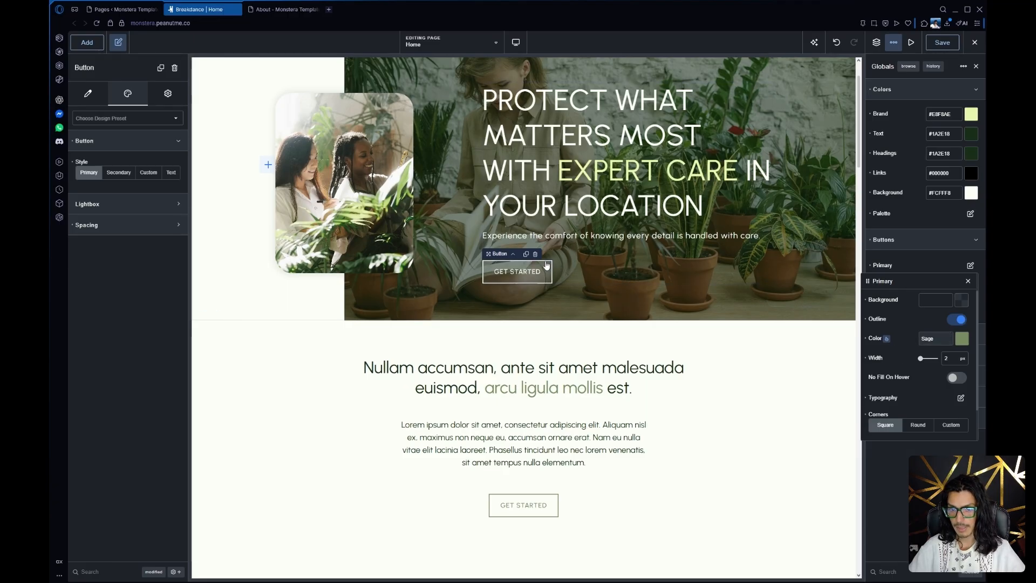
pyautogui.click(887, 340)
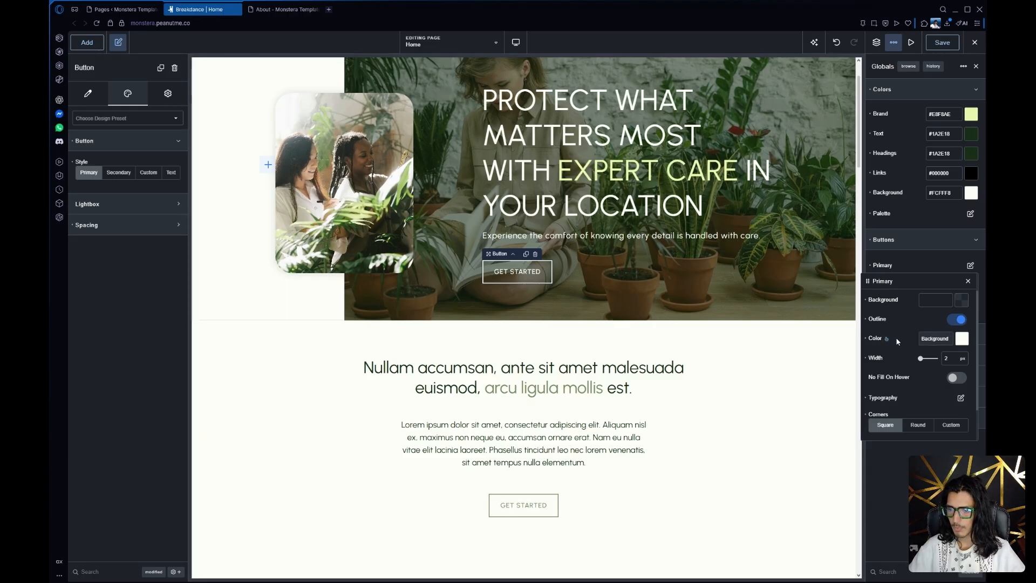
pyautogui.click(923, 262)
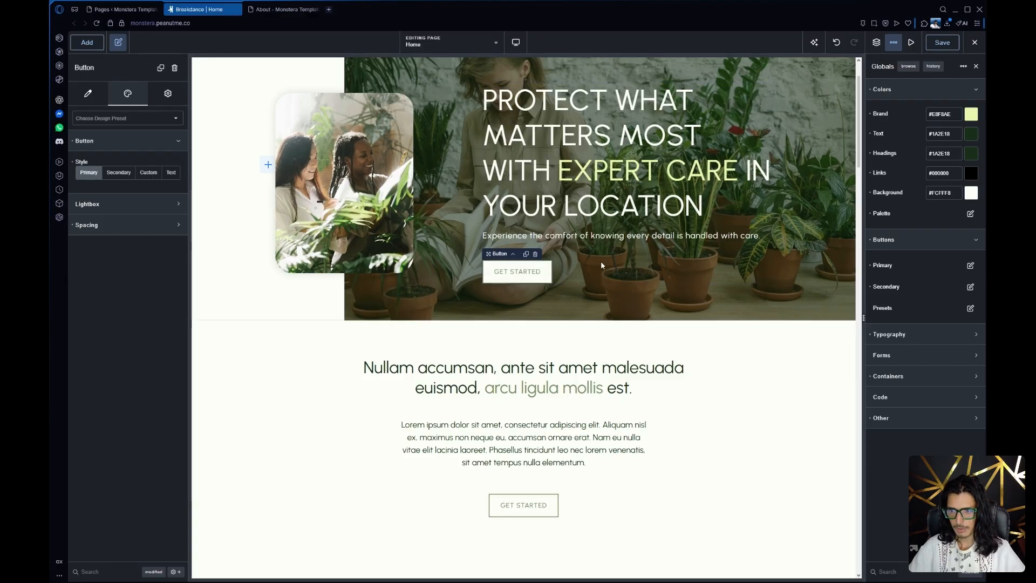
# Review the button styles across the Home page sections and preview the hover effect of the intro section's Get Started button
pyautogui.scroll(-3, 547, 335)
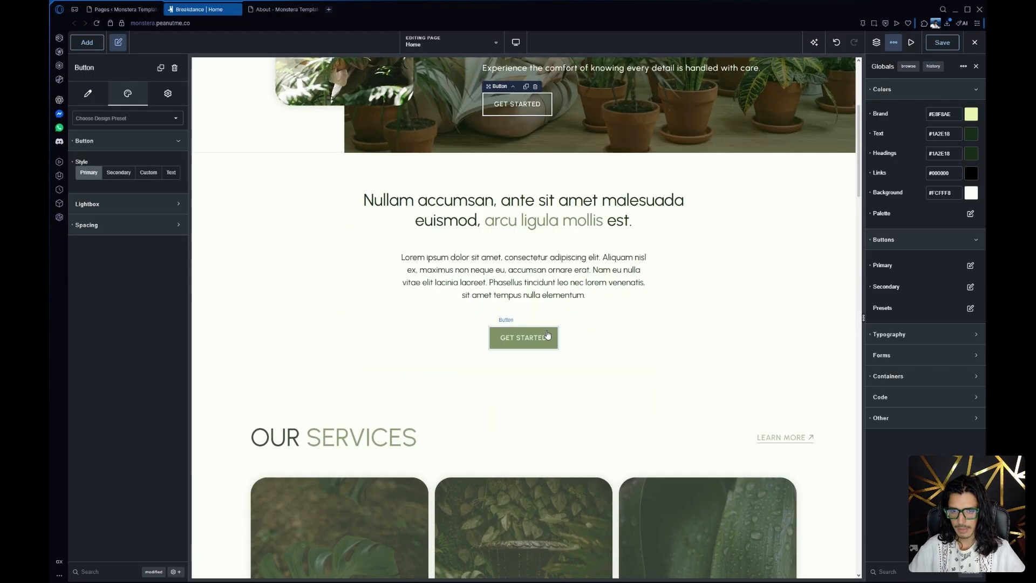
pyautogui.scroll(-8, 519, 337)
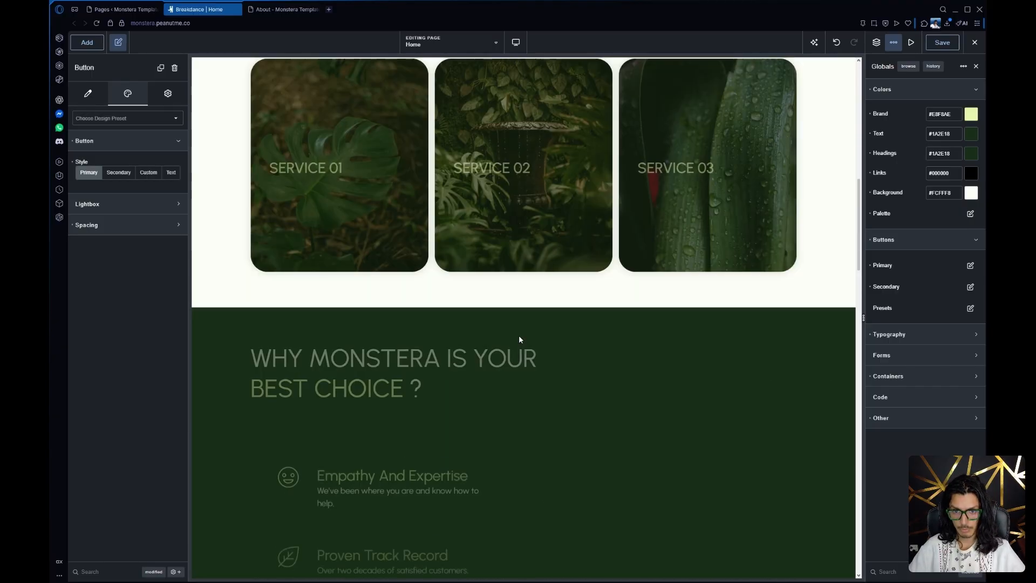
pyautogui.scroll(-17, 519, 339)
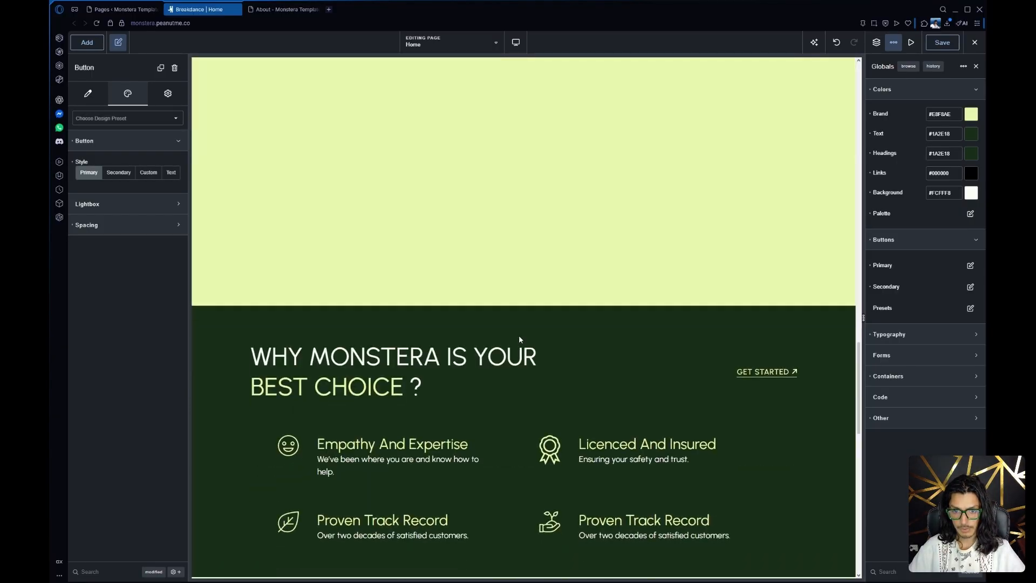
pyautogui.scroll(-14, 519, 339)
pyautogui.scroll(9, 520, 339)
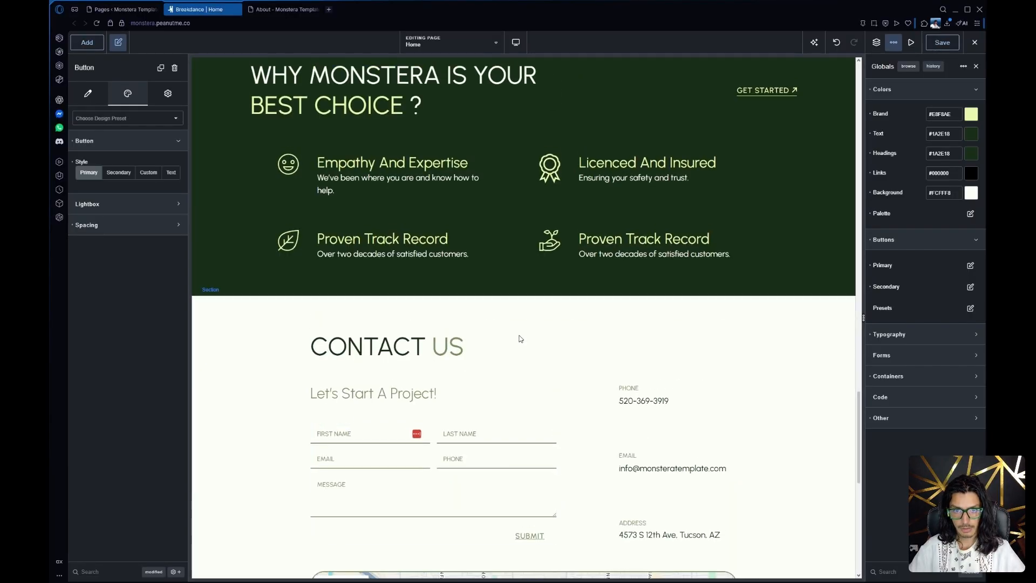
pyautogui.scroll(20, 521, 339)
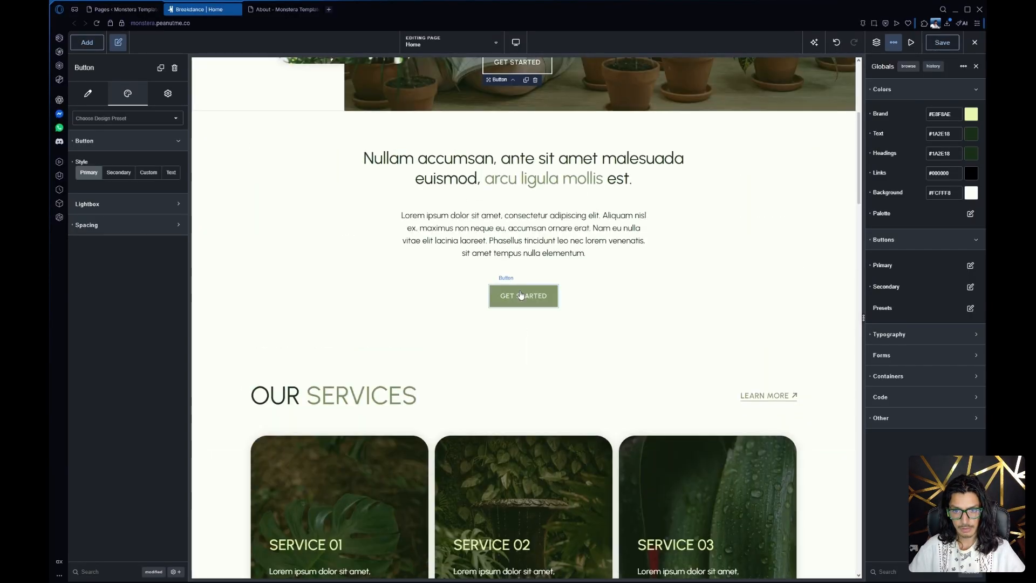
# Examine the global Secondary button's size, outline and corner settings, and collapse the button settings
pyautogui.click(970, 287)
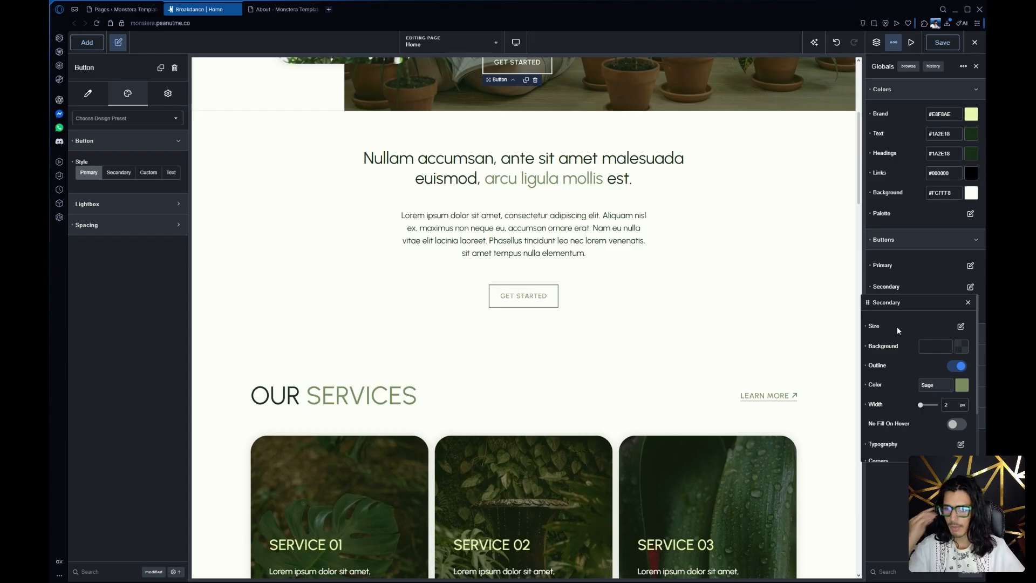
pyautogui.scroll(-2, 906, 350)
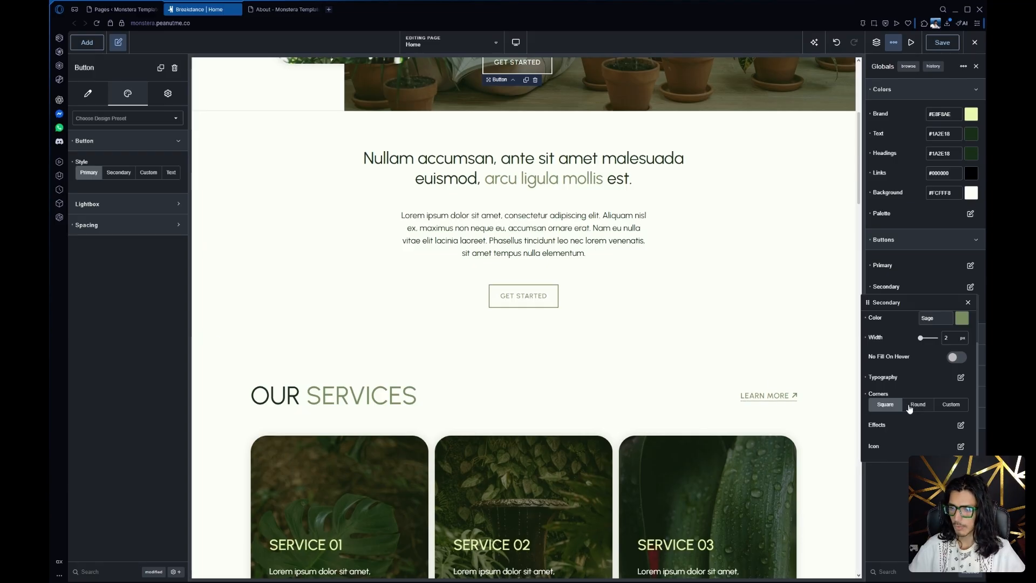
pyautogui.scroll(2, 906, 370)
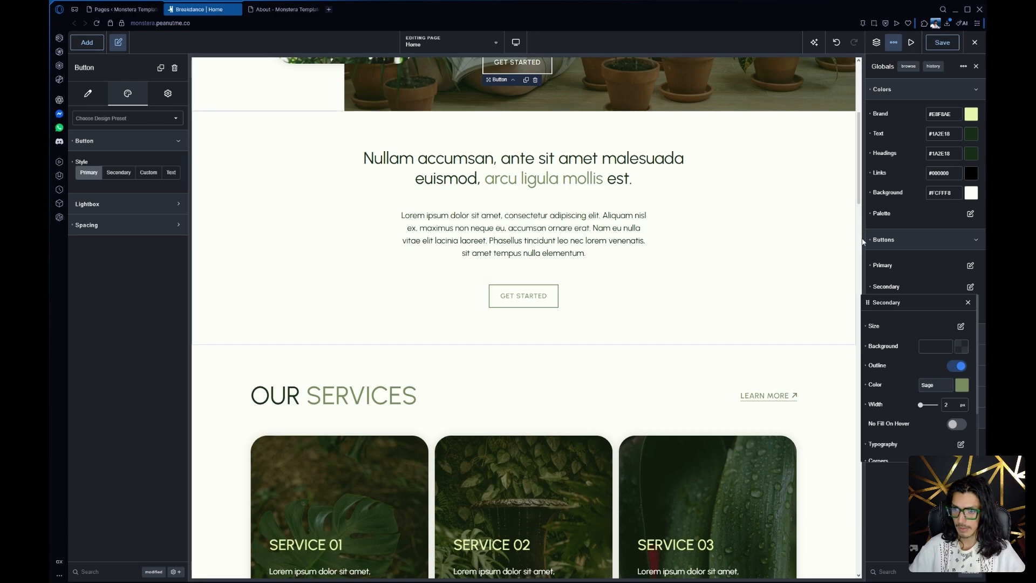
pyautogui.click(924, 240)
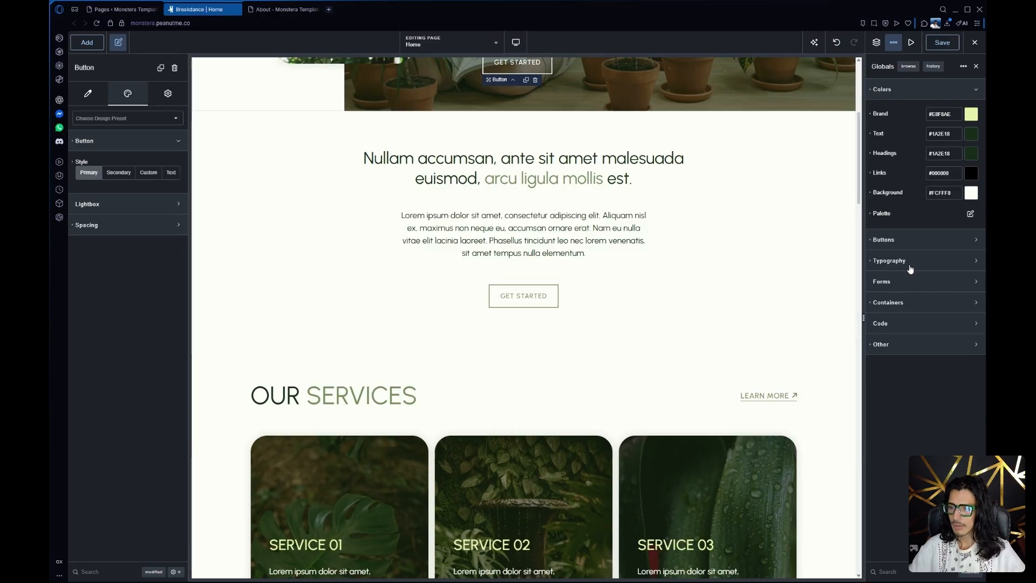
# Show the global typography settings and look through the fonts available for the heading font
pyautogui.click(911, 267)
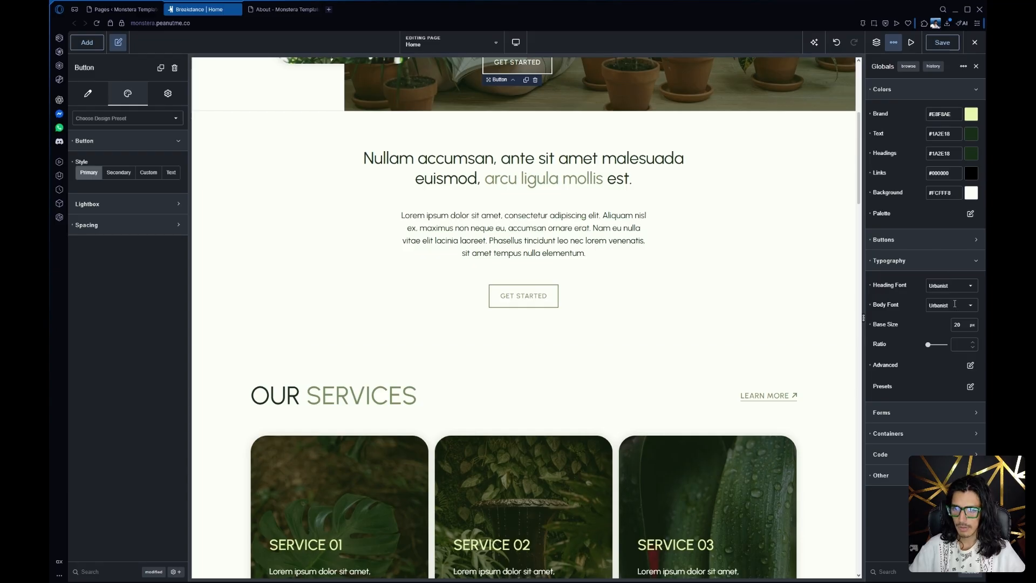
pyautogui.click(965, 289)
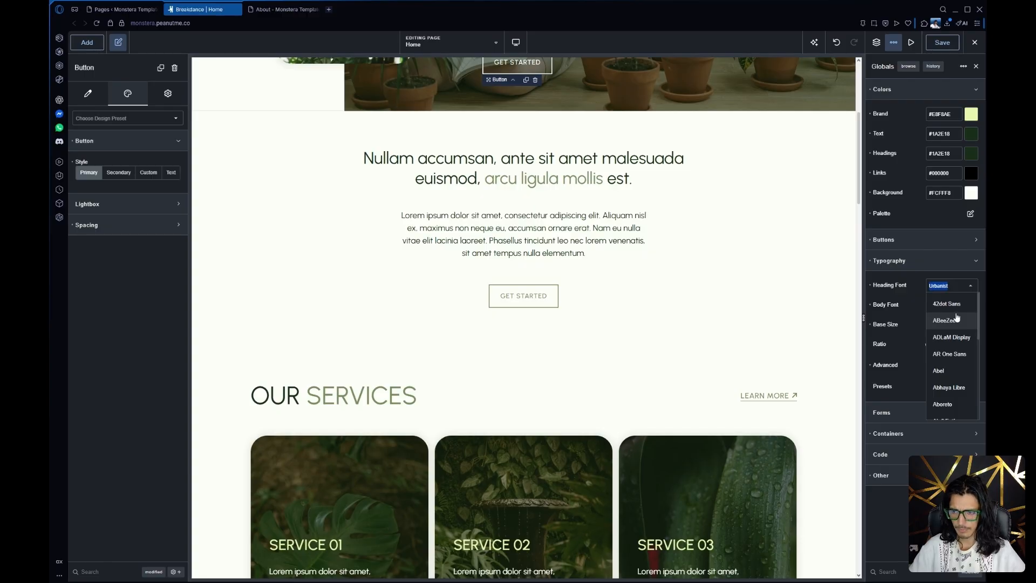
pyautogui.click(953, 270)
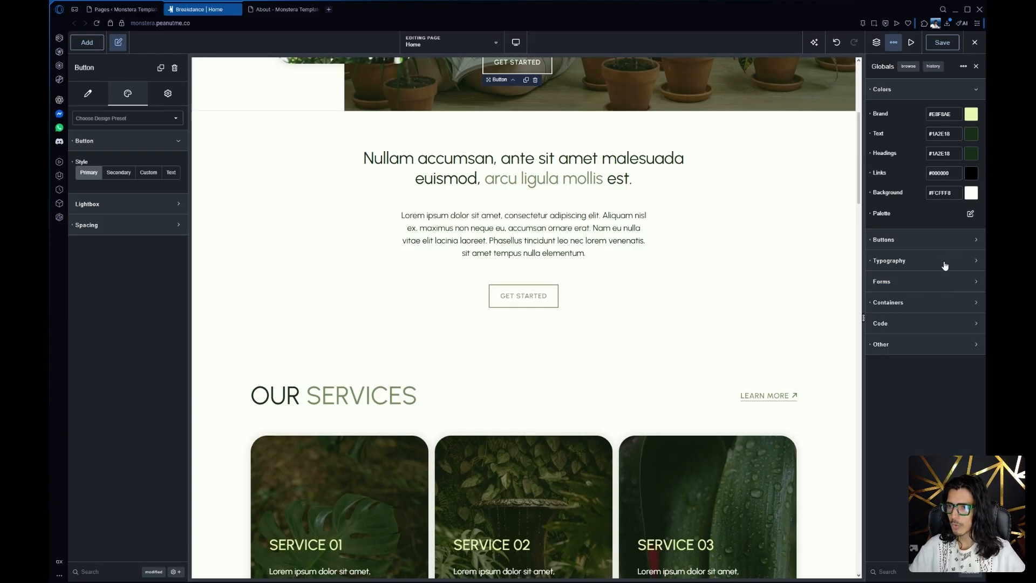
# Open the custom fonts section of the builder preferences
pyautogui.click(892, 44)
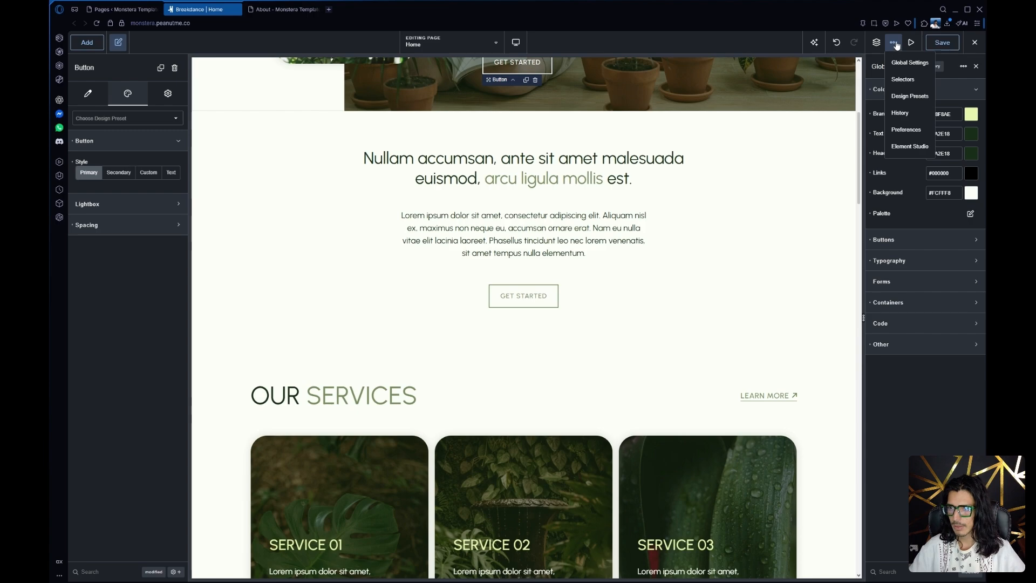
pyautogui.click(903, 129)
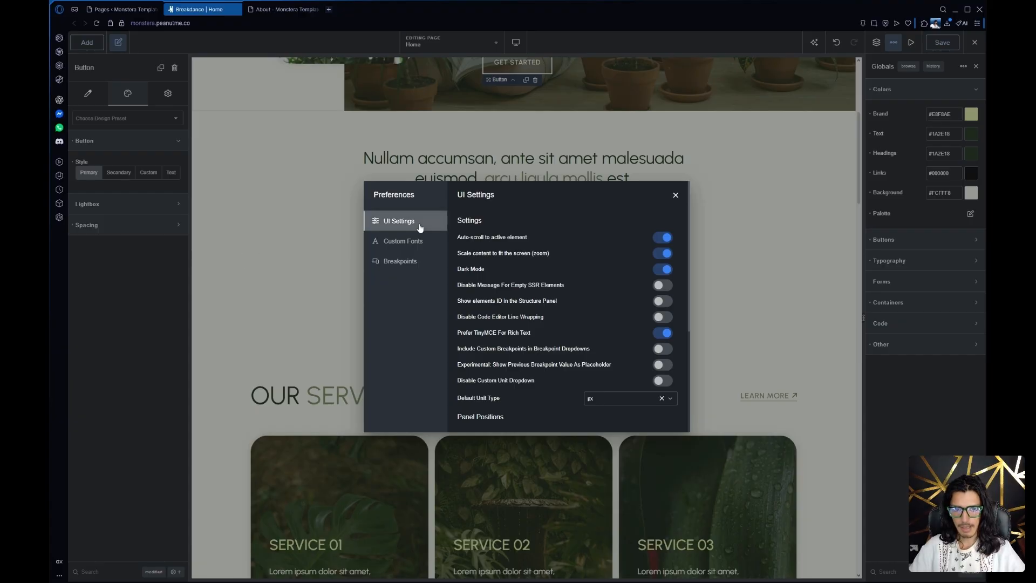
pyautogui.click(420, 243)
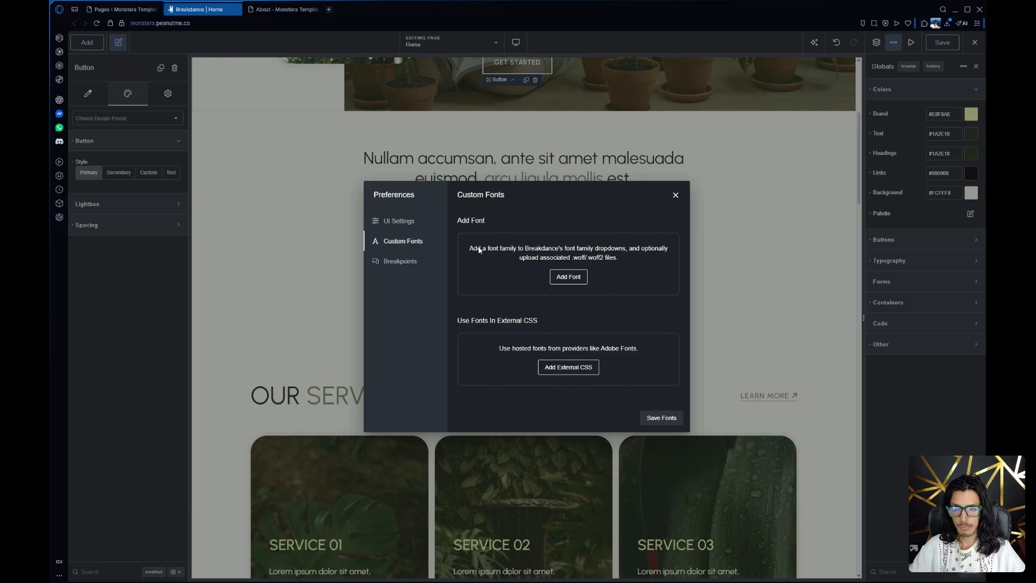
# Add a custom font named Helvetica and delete it from the custom fonts
pyautogui.click(566, 276)
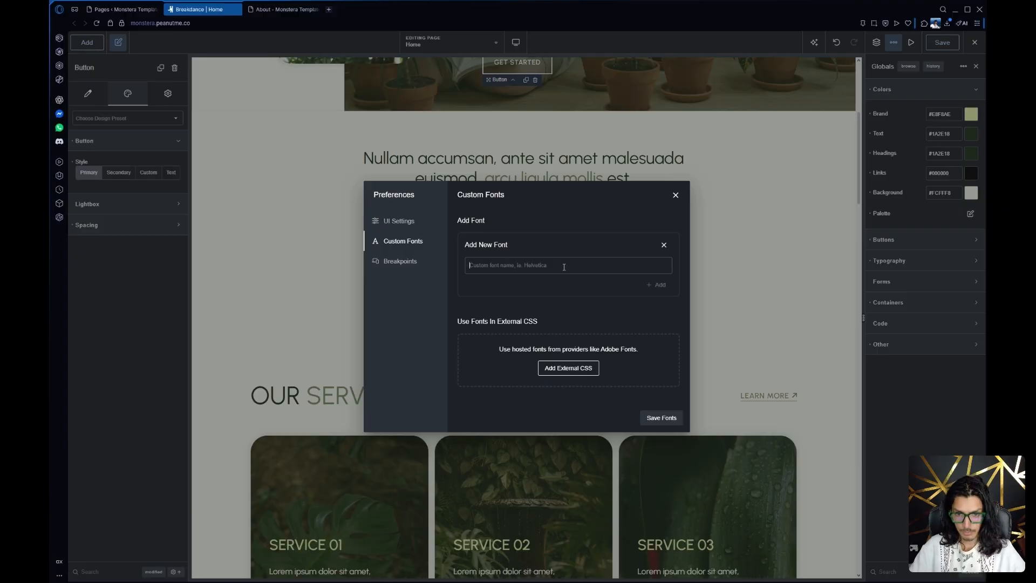
pyautogui.write('Helvetica')
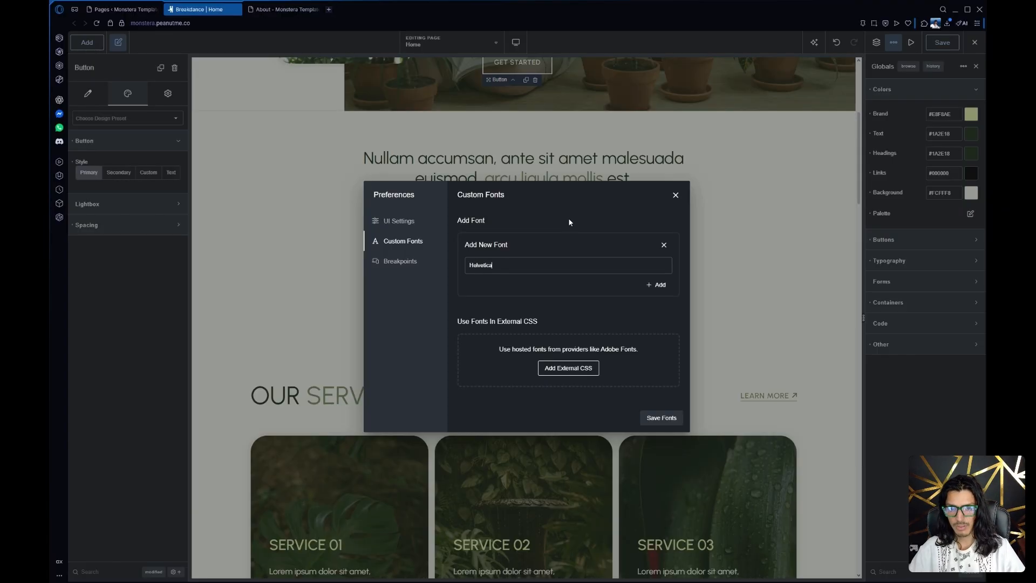
pyautogui.click(654, 285)
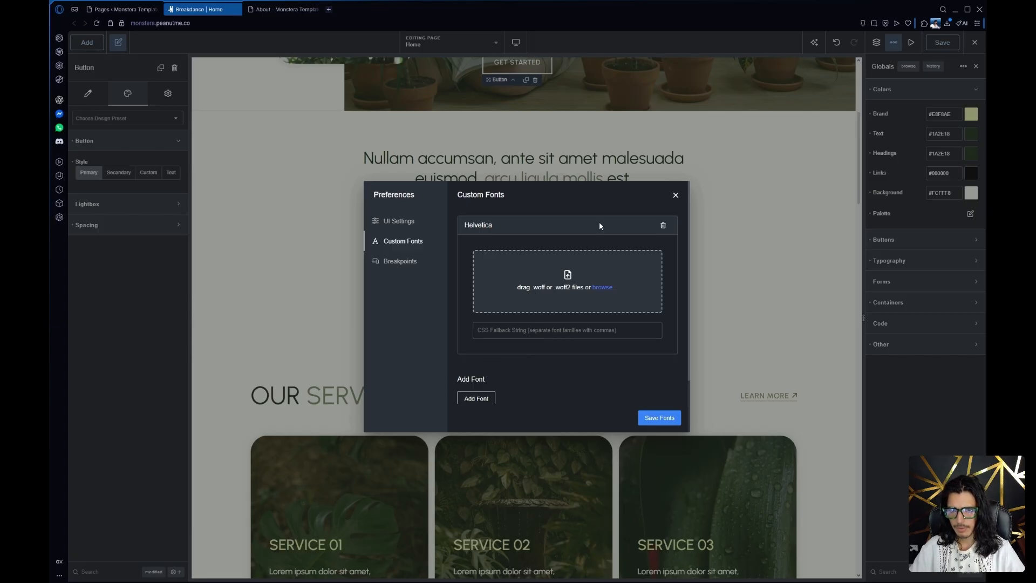
pyautogui.click(663, 225)
# Add a custom font named Figtree using Figtree_Italic.woff2, with font weight 400 (Normal) and Italic style
pyautogui.click(568, 278)
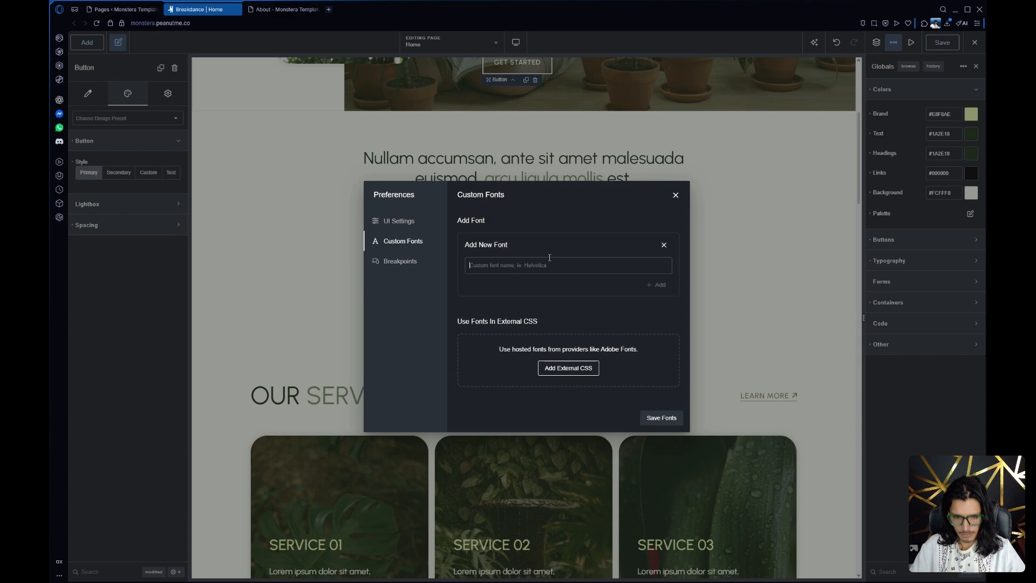
pyautogui.write('Figtree')
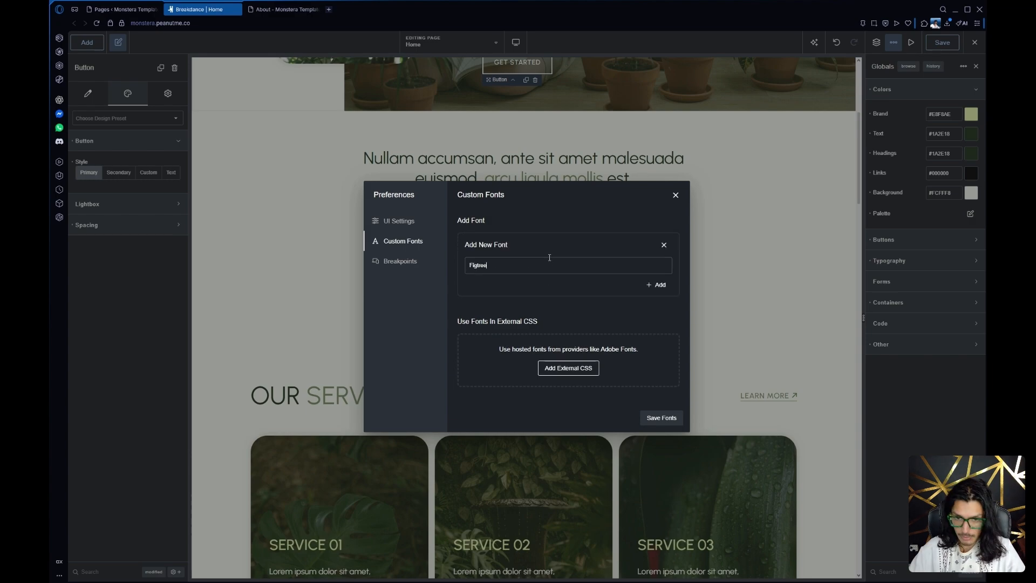
pyautogui.click(657, 286)
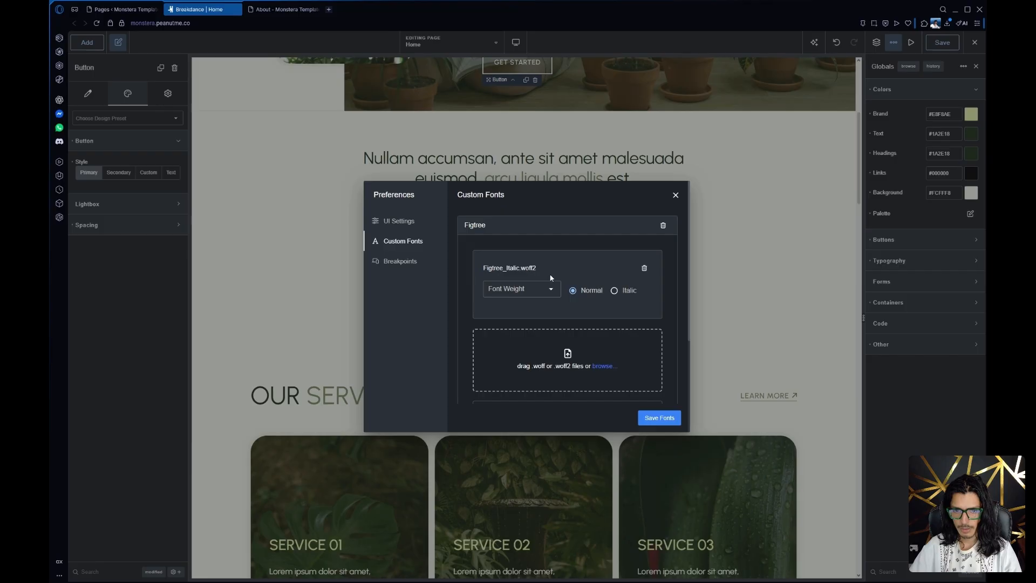
pyautogui.click(539, 287)
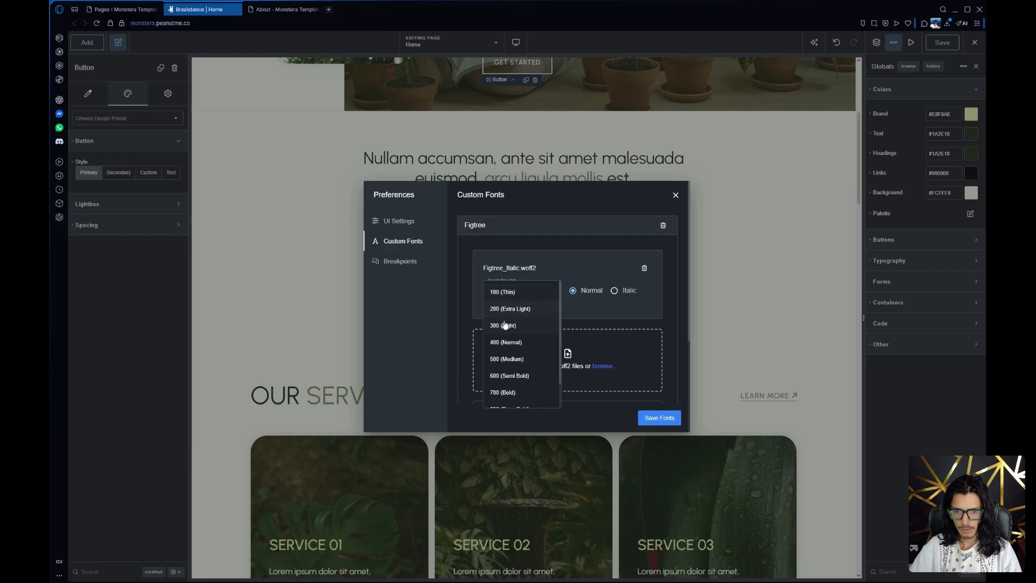
pyautogui.click(506, 342)
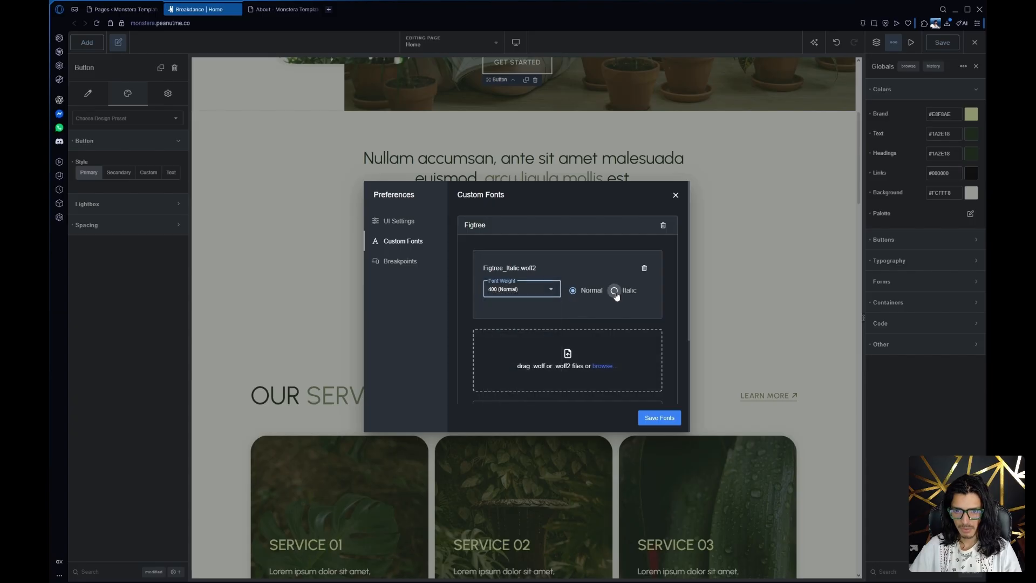
pyautogui.click(616, 291)
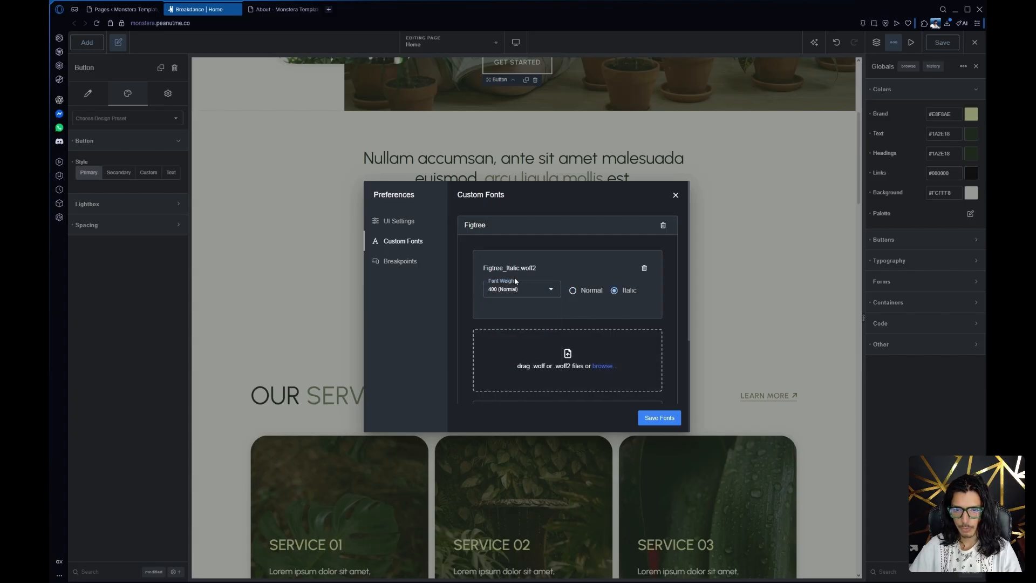
# Review the remaining custom font options, save the fonts and close the preferences
pyautogui.scroll(-3, 554, 337)
pyautogui.scroll(2, 555, 337)
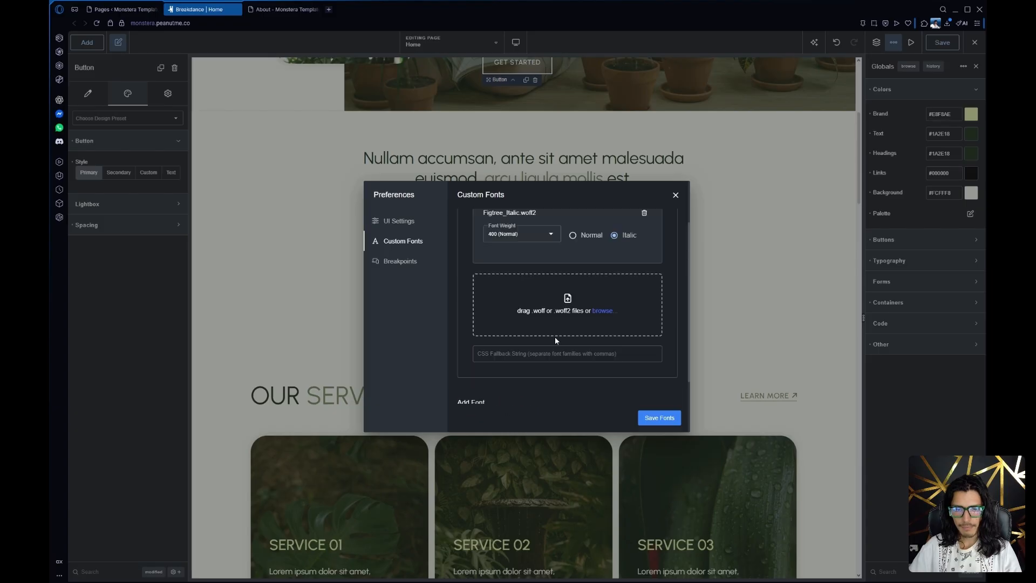
pyautogui.scroll(1, 555, 337)
pyautogui.scroll(-3, 488, 249)
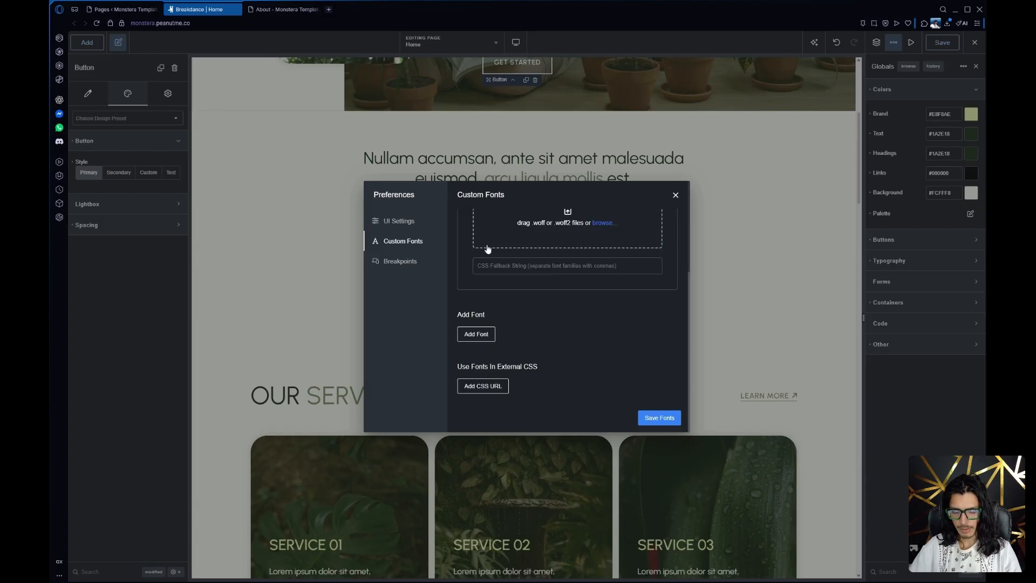
pyautogui.scroll(3, 488, 249)
pyautogui.click(653, 423)
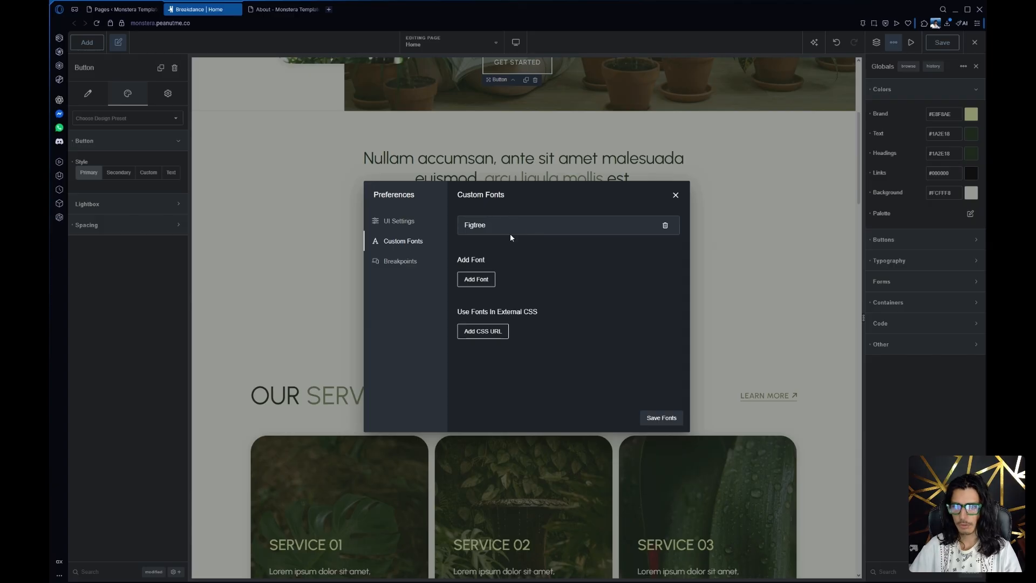
pyautogui.click(904, 419)
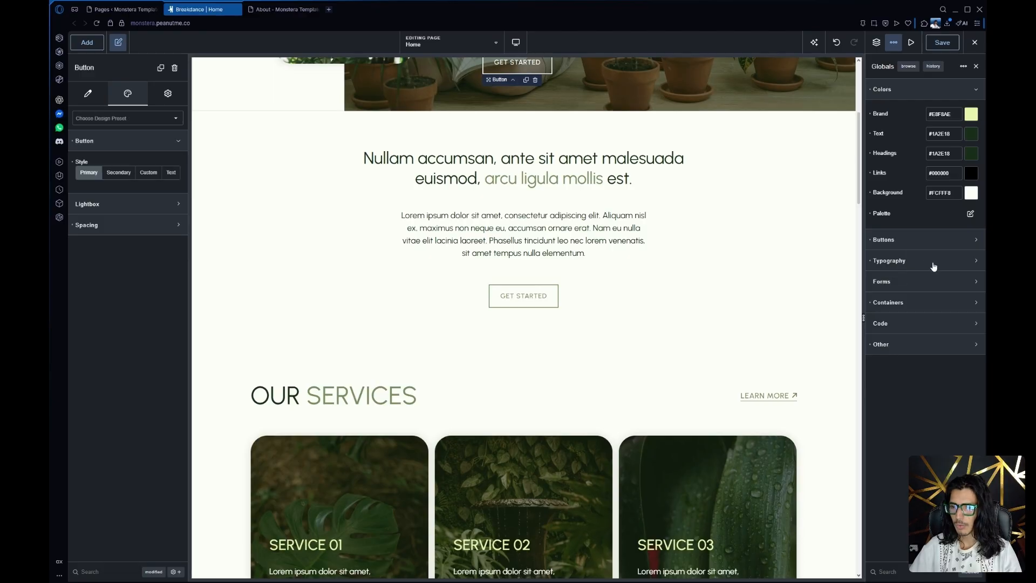
# Check the global heading font choices for the custom Figtree font, leaving the heading font unchanged
pyautogui.click(926, 262)
pyautogui.click(961, 286)
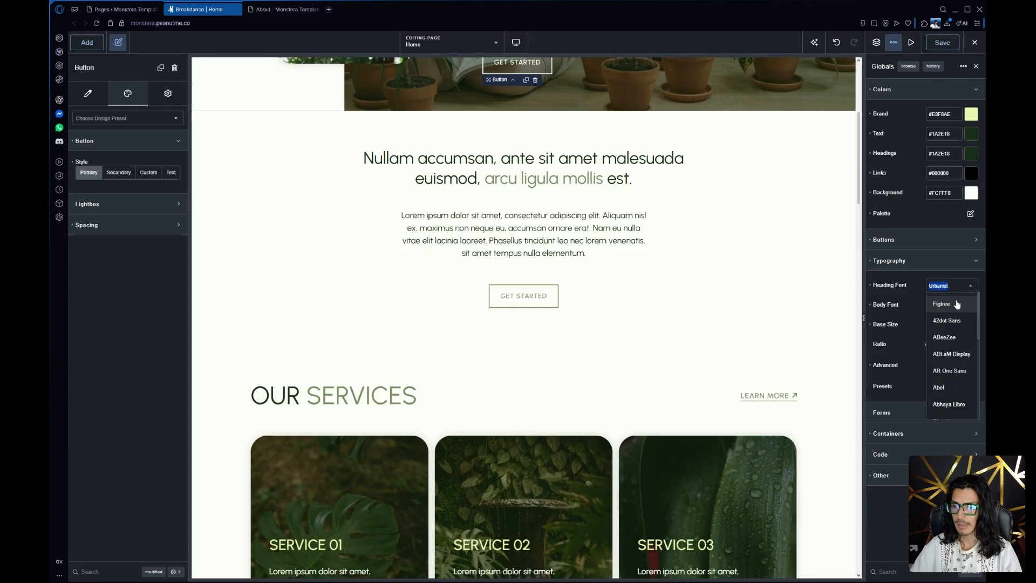
pyautogui.click(926, 271)
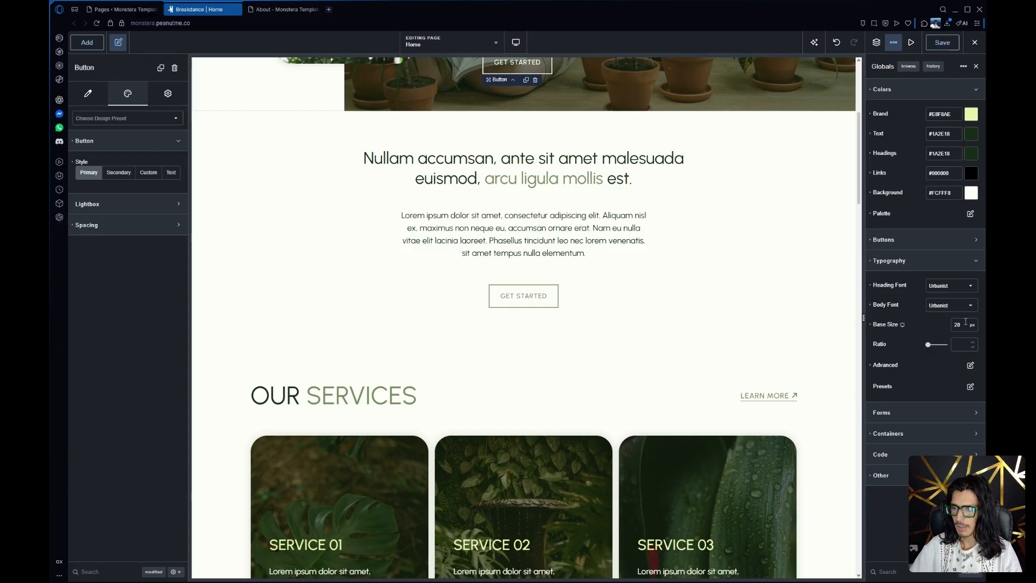
# Examine the advanced global typography for all headings, including its text transform setting, and close it
pyautogui.click(970, 365)
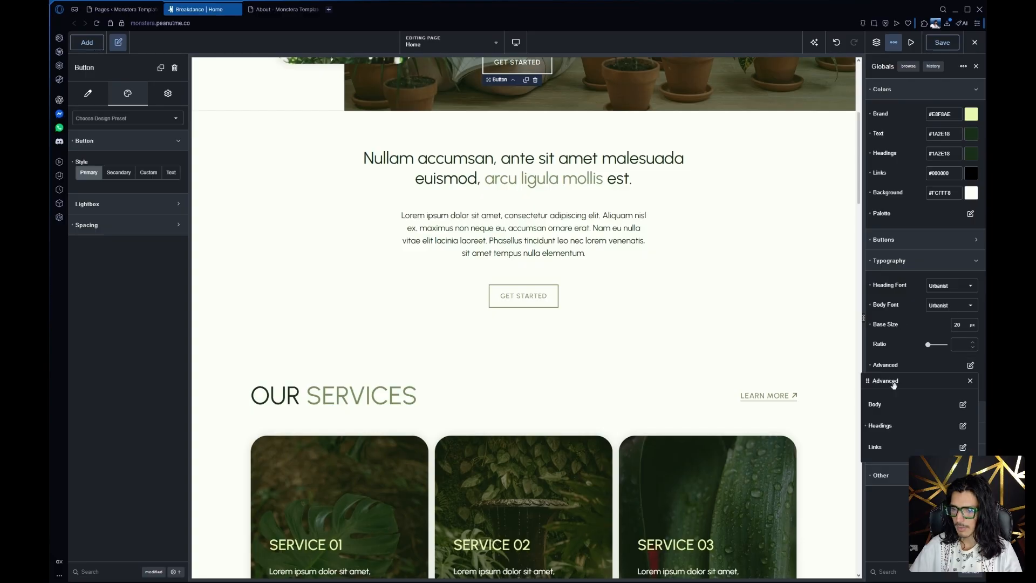
pyautogui.click(964, 427)
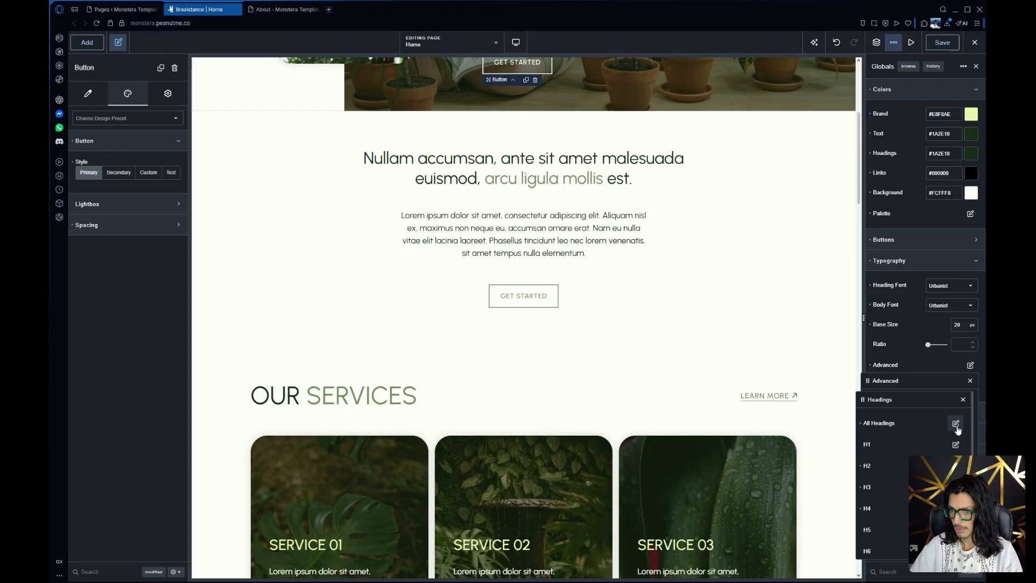
pyautogui.click(957, 426)
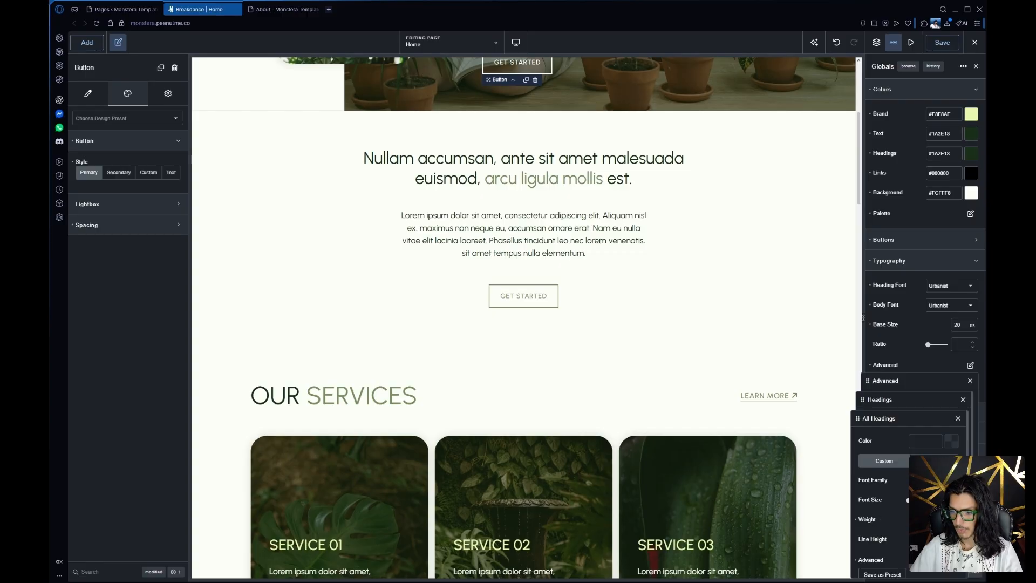
pyautogui.click(950, 560)
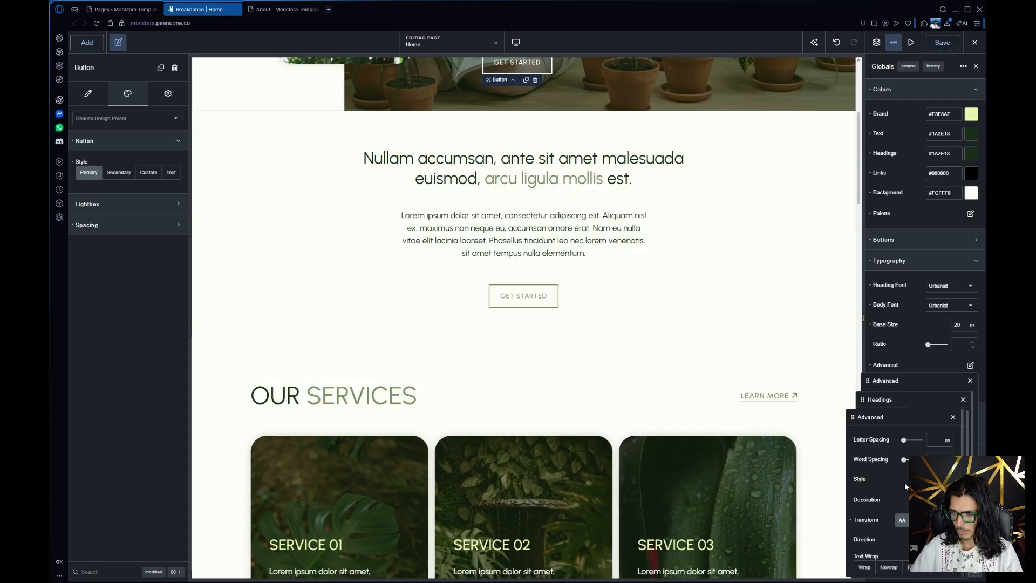
pyautogui.moveTo(852, 525)
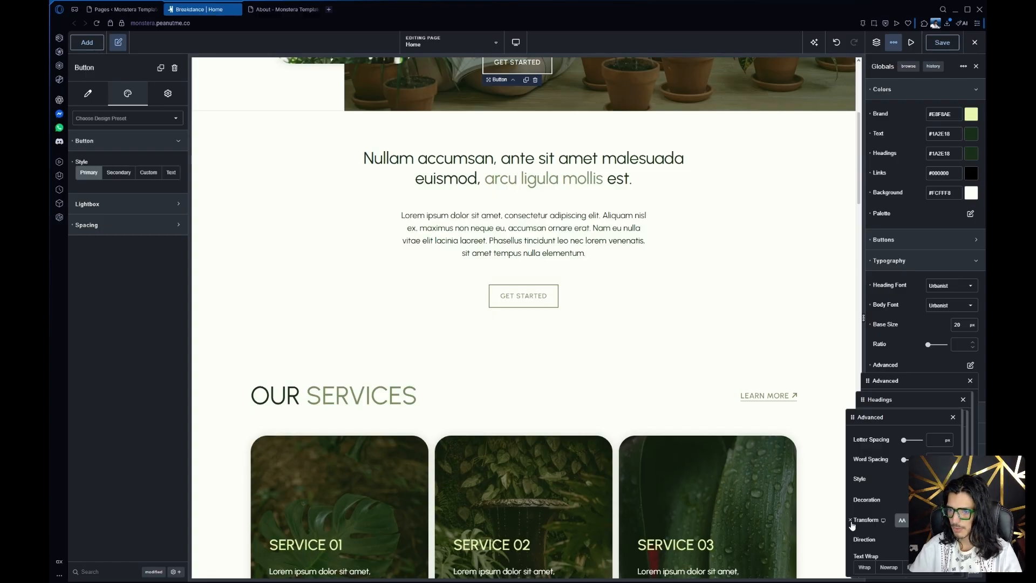
pyautogui.click(911, 357)
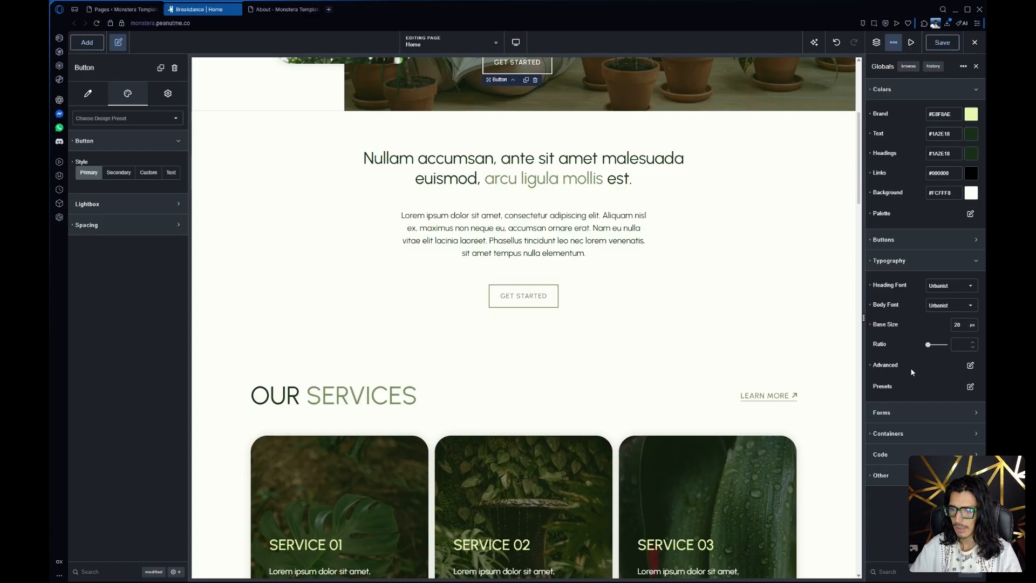
# Show the global form settings, inspect the field styling options and close them
pyautogui.click(912, 413)
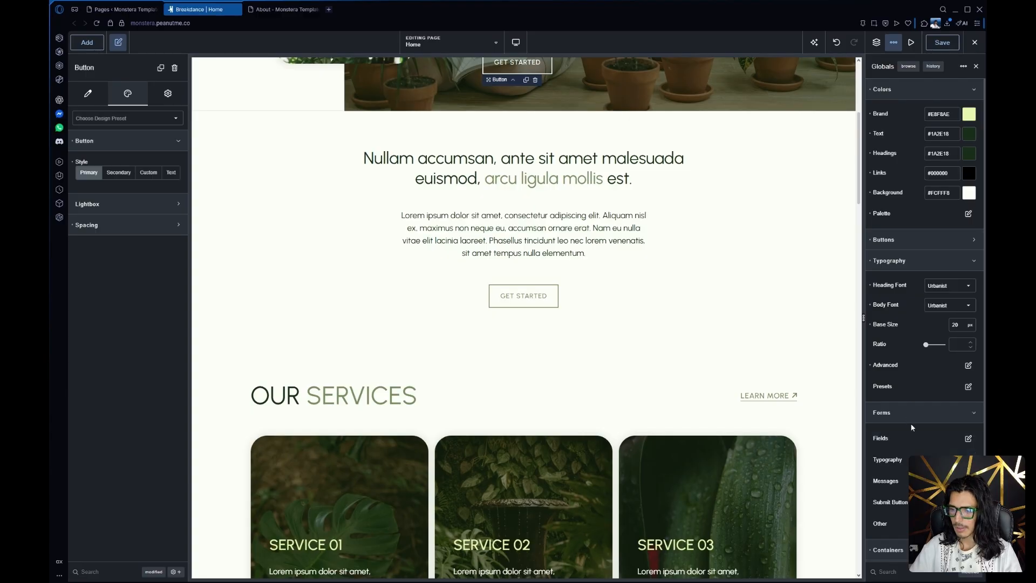
pyautogui.click(912, 413)
pyautogui.click(911, 414)
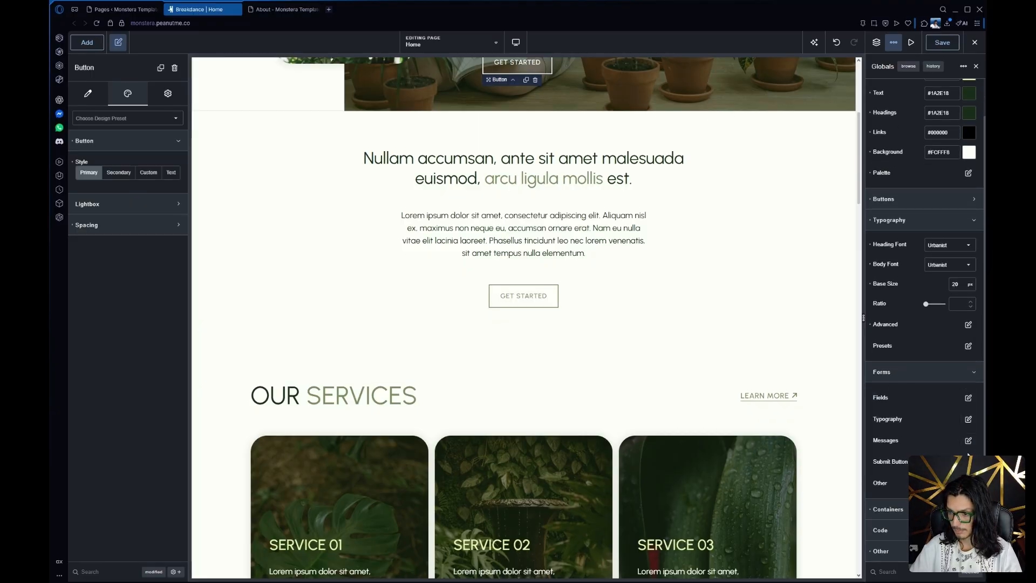
pyautogui.click(969, 397)
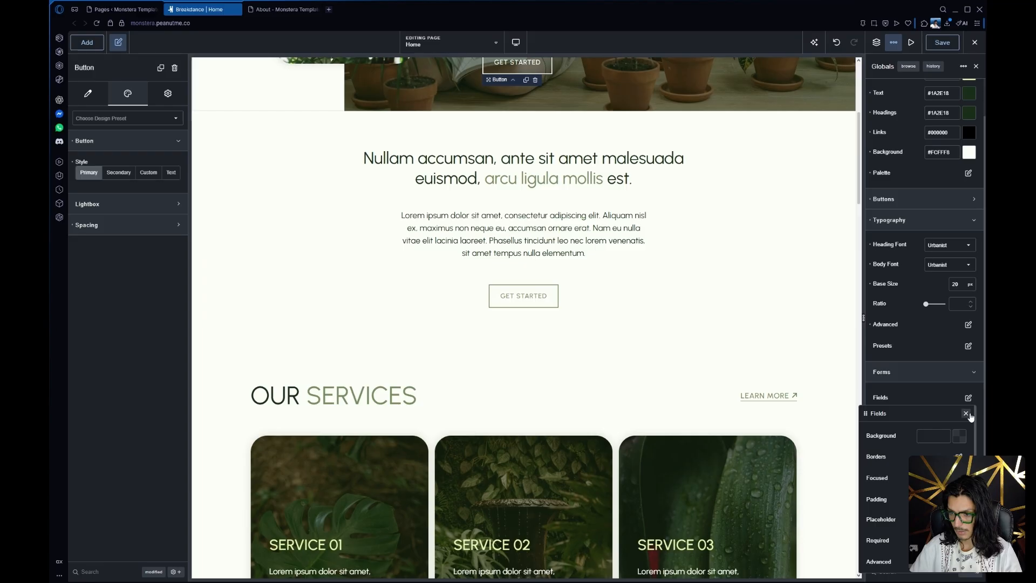
pyautogui.click(966, 413)
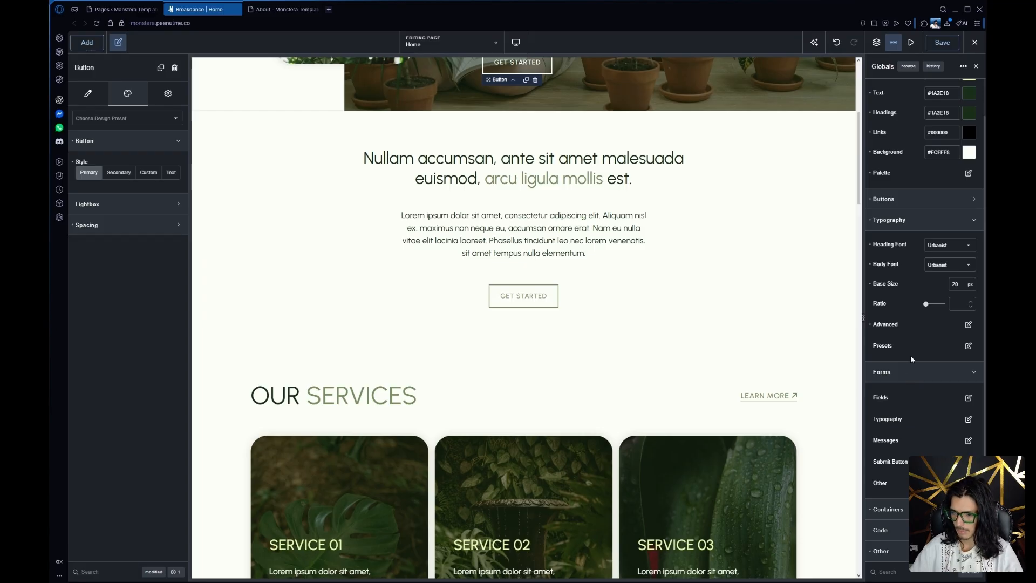
# Show the global container settings and compare the default section width and padding options with the services section
pyautogui.click(904, 510)
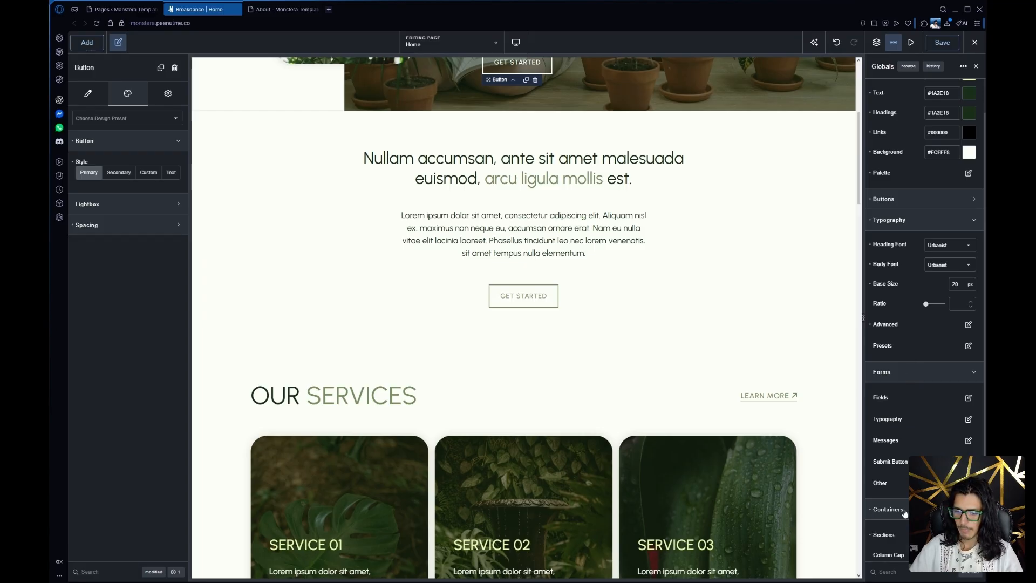
pyautogui.scroll(-2, 911, 446)
pyautogui.click(968, 484)
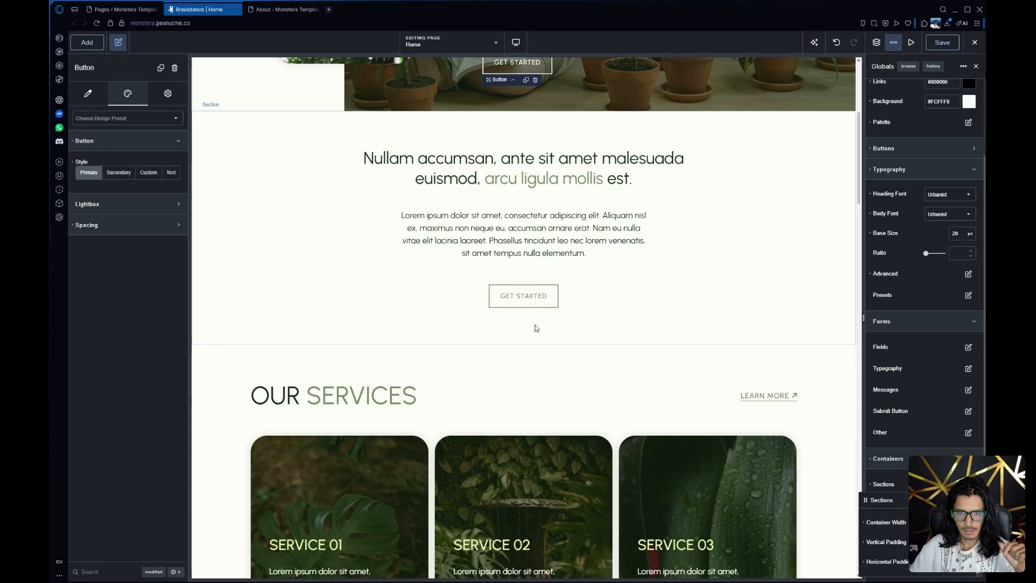
pyautogui.click(514, 361)
pyautogui.scroll(-4, 330, 372)
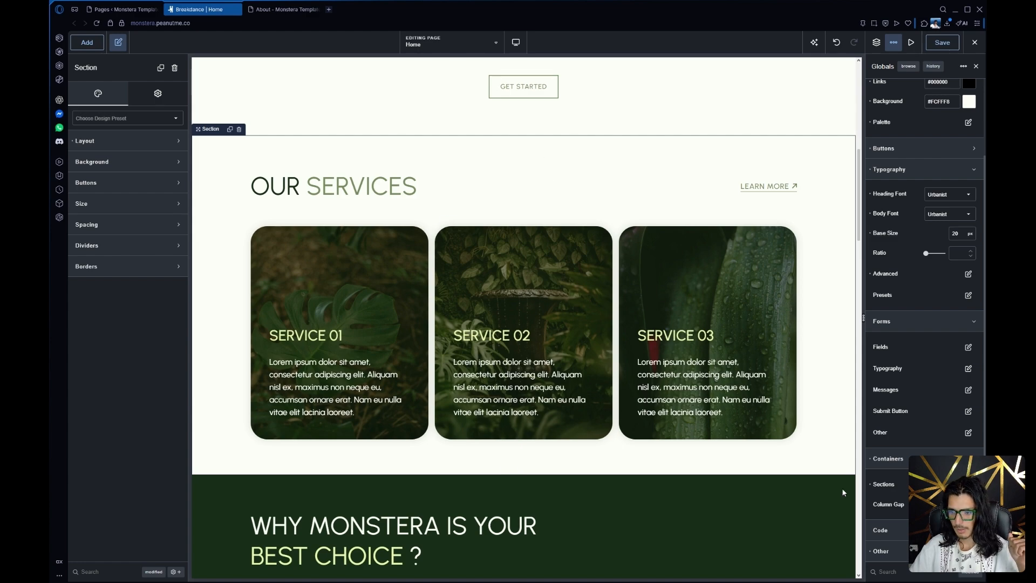
pyautogui.click(968, 485)
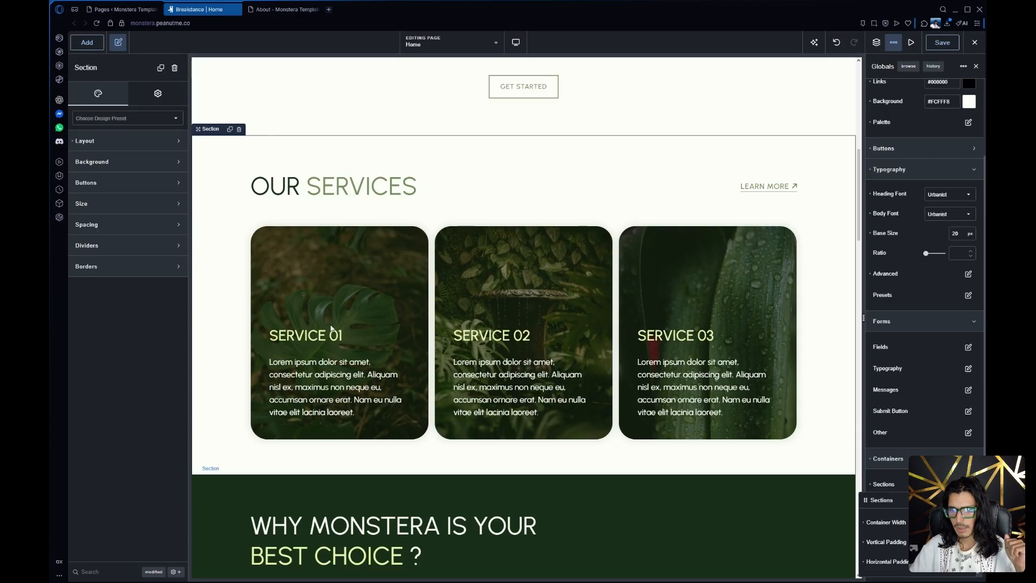
pyautogui.click(522, 153)
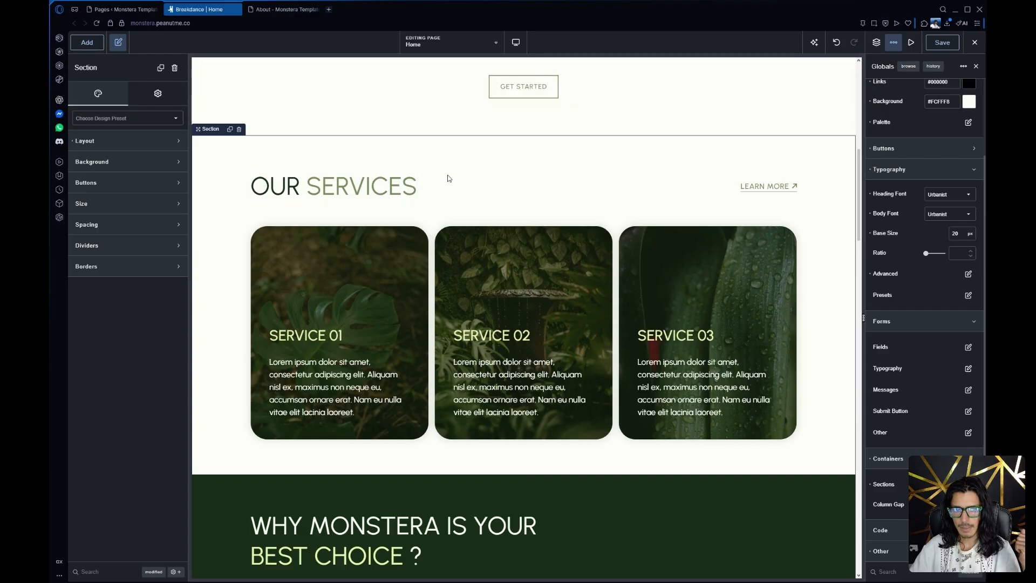
# Inspect the padding settings of the intro section below the hero and review the spacing of the remaining Home sections
pyautogui.scroll(6, 287, 213)
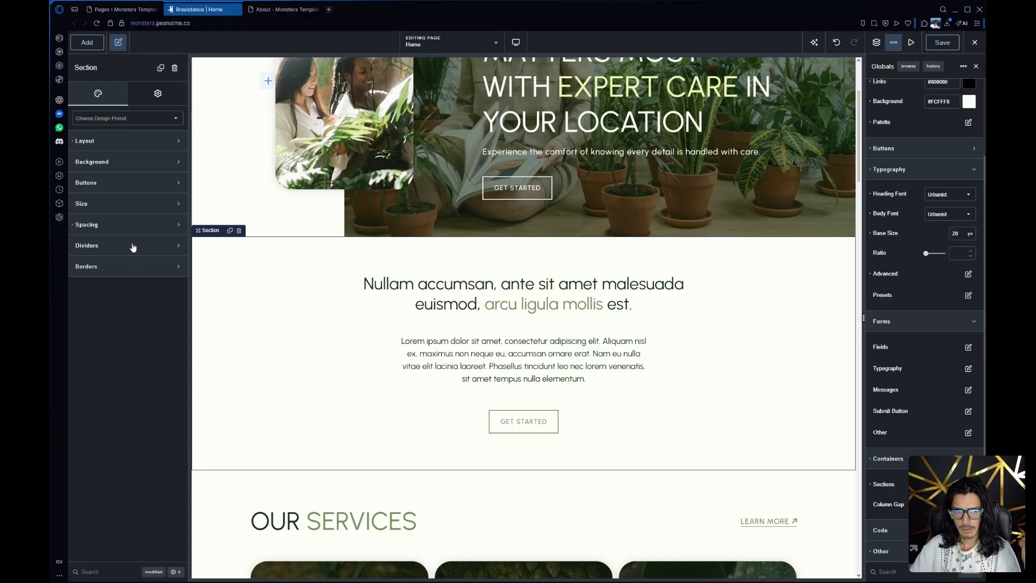
pyautogui.click(135, 226)
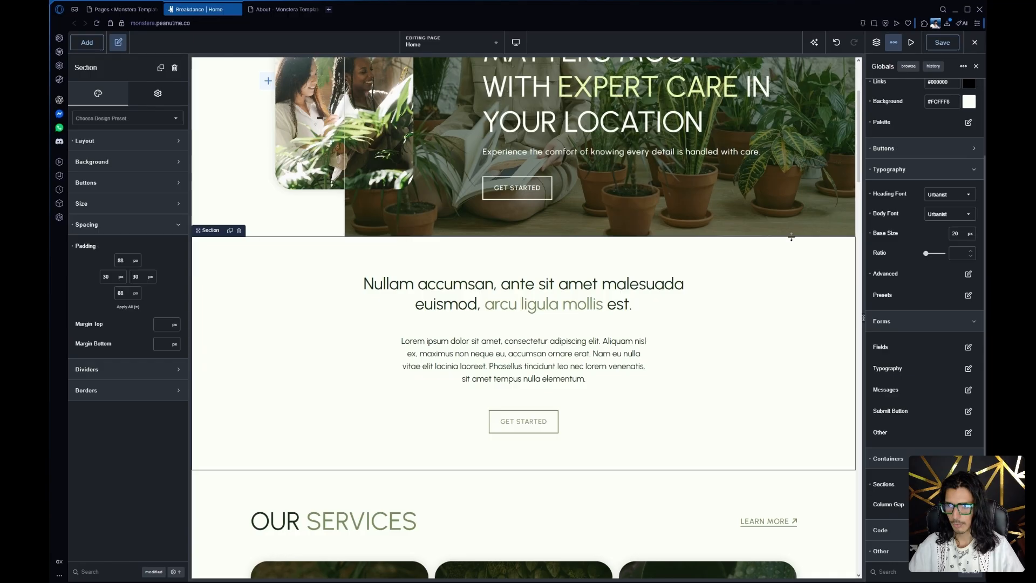
pyautogui.scroll(3, 318, 299)
pyautogui.scroll(-20, 334, 297)
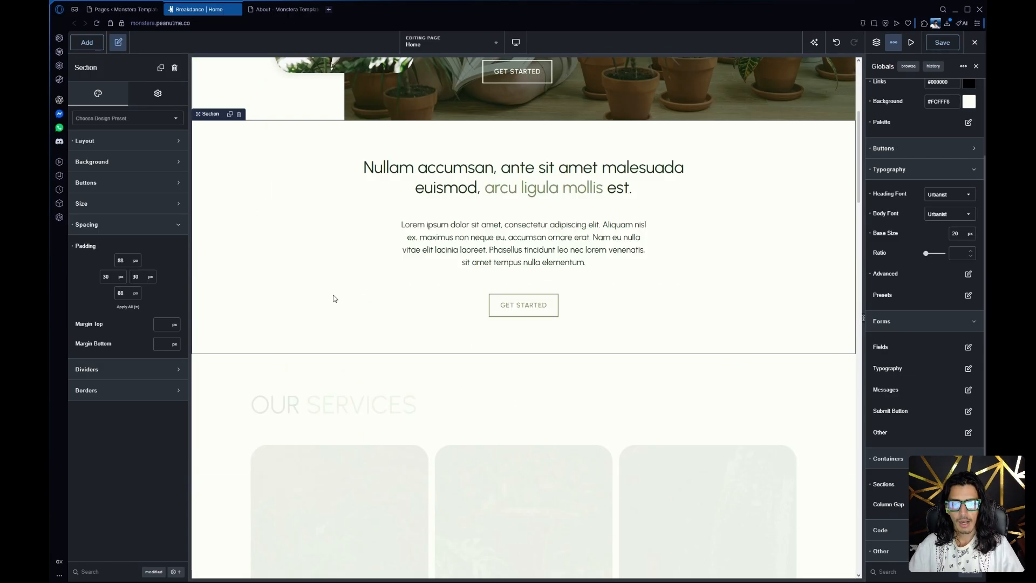
pyautogui.scroll(-8, 334, 299)
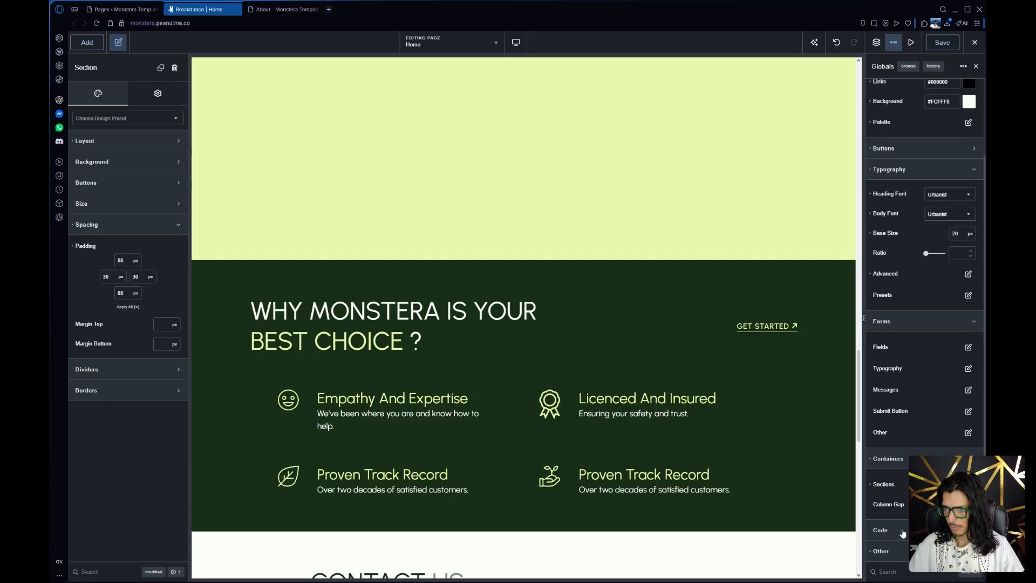
pyautogui.scroll(-5, 543, 374)
pyautogui.scroll(20, 543, 373)
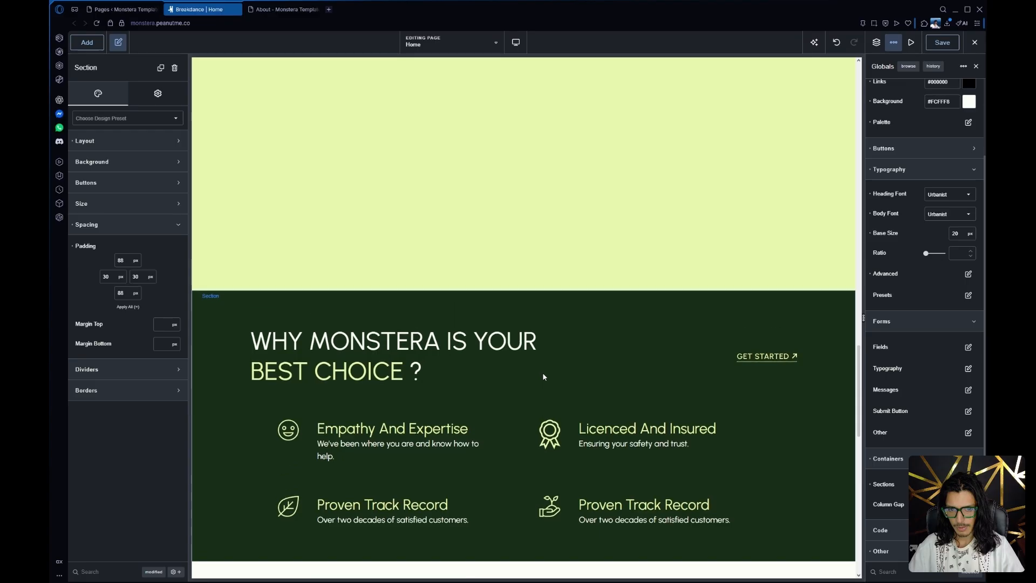
pyautogui.scroll(1, 544, 376)
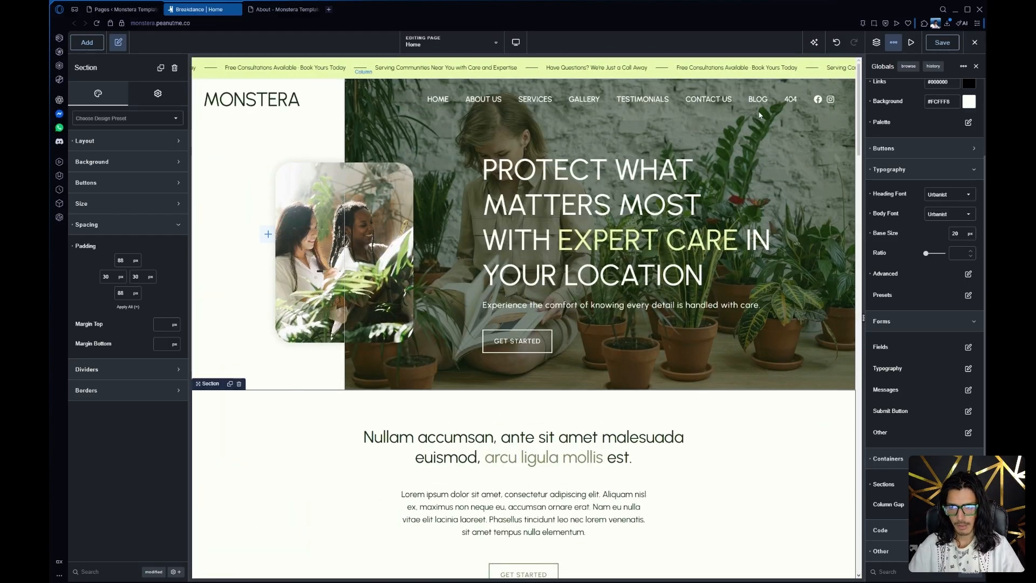
# Open the About page for editing in Breakdance from the WordPress pages list
pyautogui.click(99, 10)
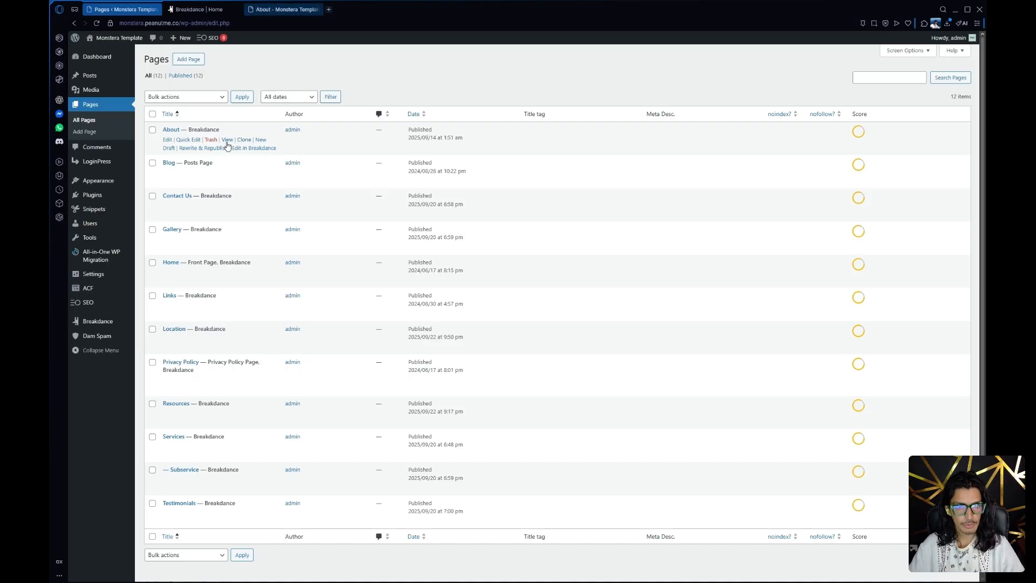
pyautogui.click(249, 149)
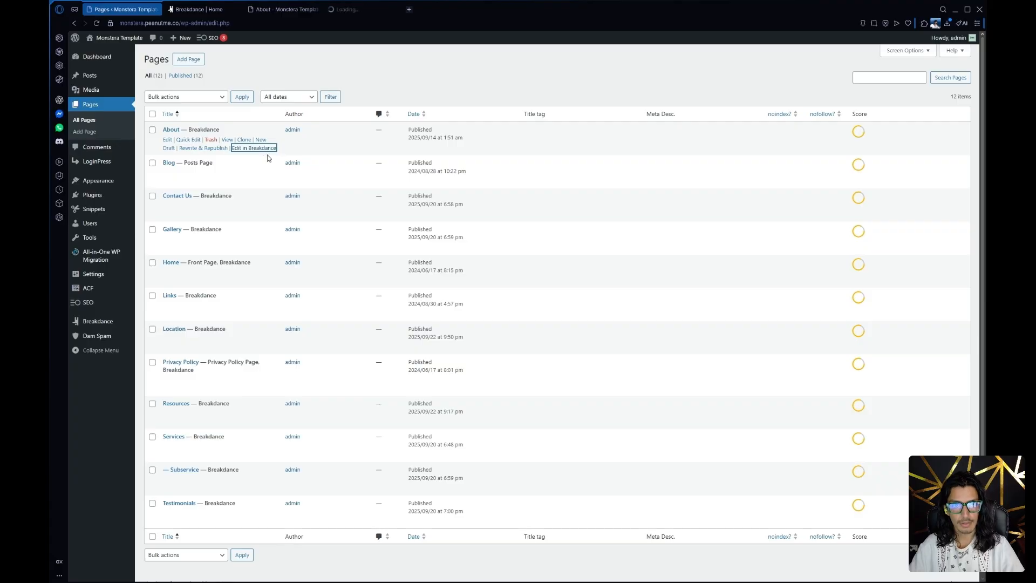
pyautogui.click(380, 9)
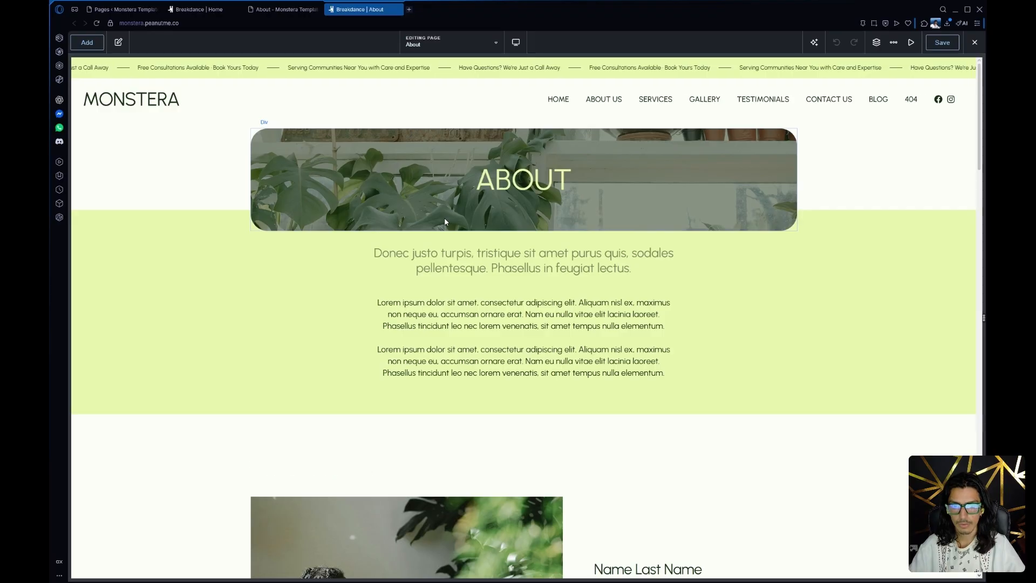
# Examine the About page's intro heading, team member blocks, Why Choose Us section and Our Values section
pyautogui.click(528, 267)
pyautogui.scroll(-20, 315, 292)
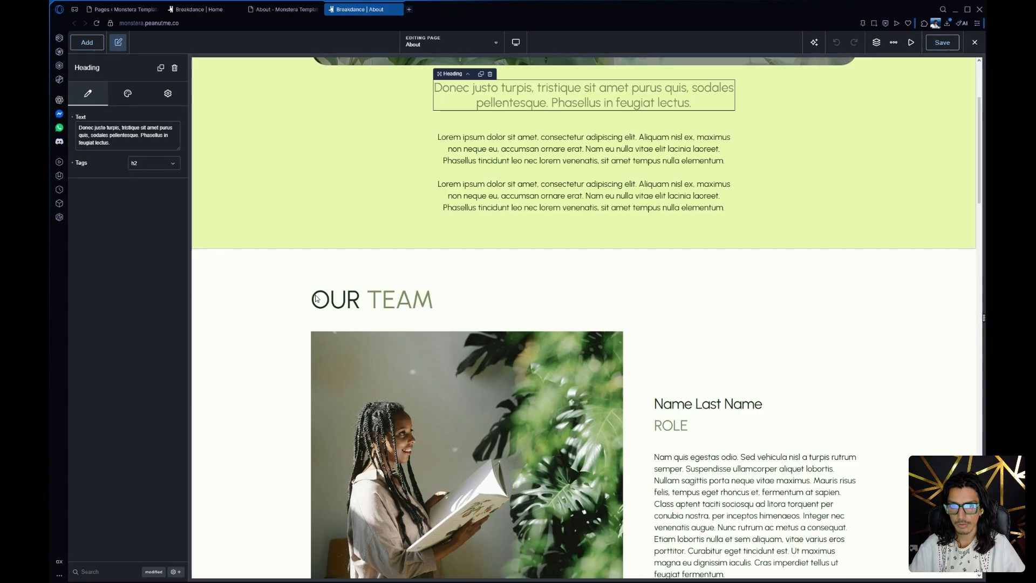
pyautogui.scroll(-5, 316, 289)
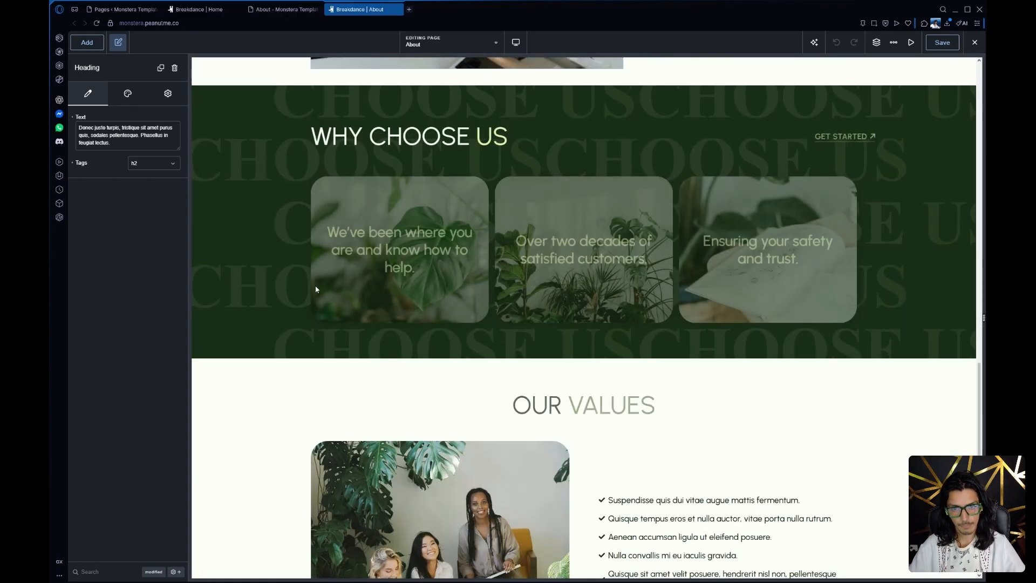
pyautogui.scroll(4, 316, 289)
pyautogui.scroll(10, 315, 286)
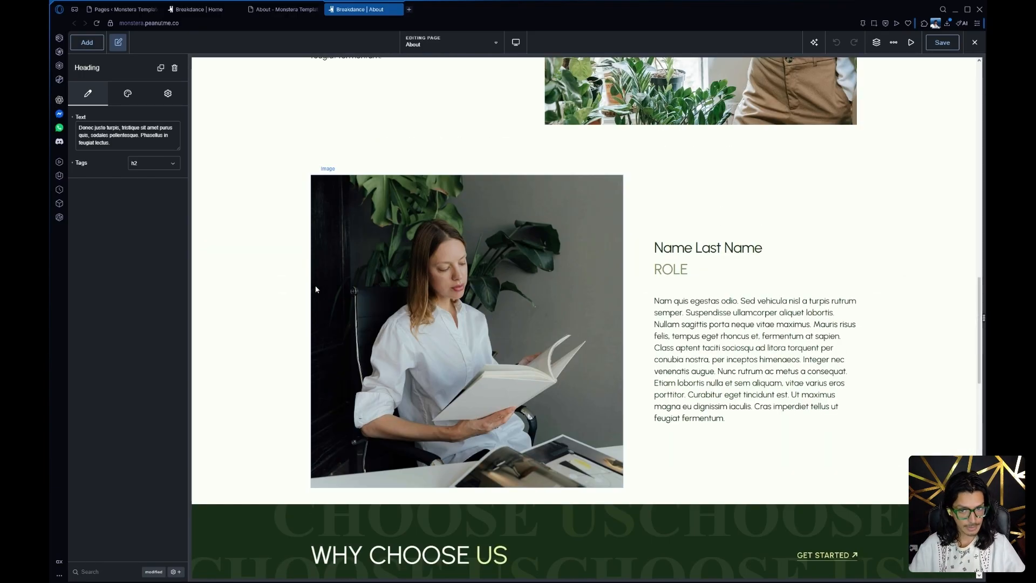
pyautogui.scroll(10, 315, 290)
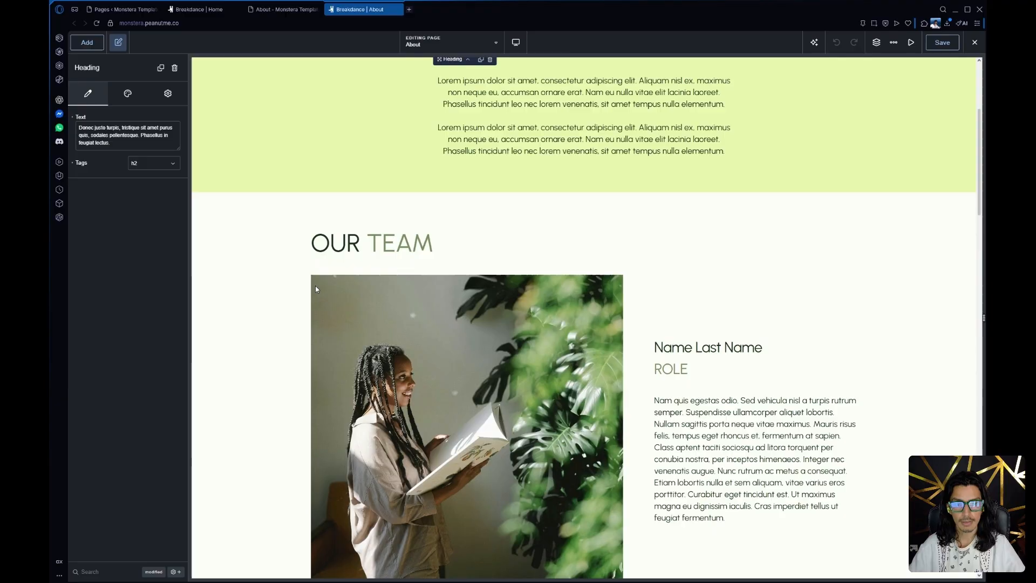
pyautogui.scroll(-4, 549, 178)
pyautogui.scroll(-8, 540, 255)
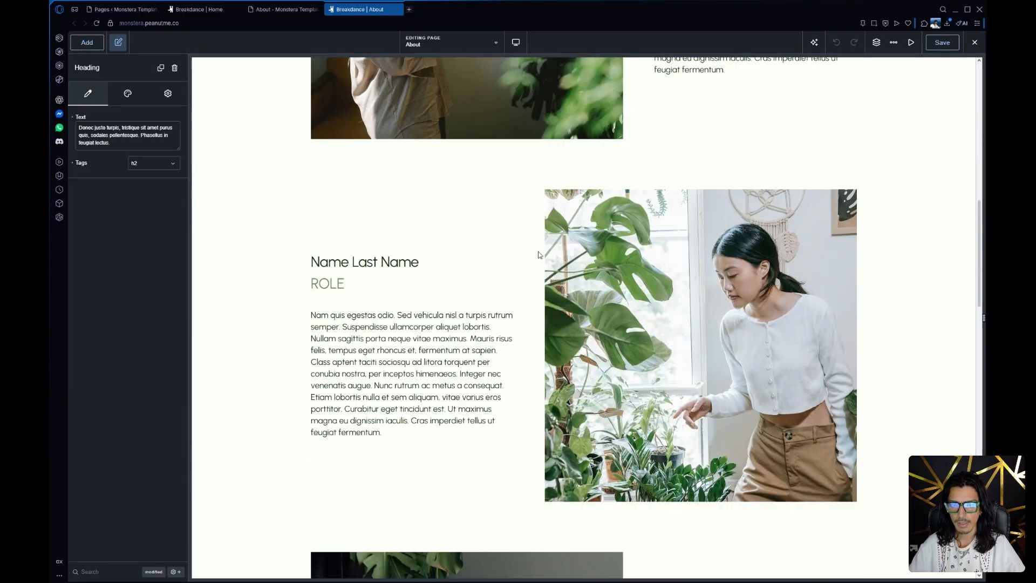
pyautogui.scroll(-8, 539, 255)
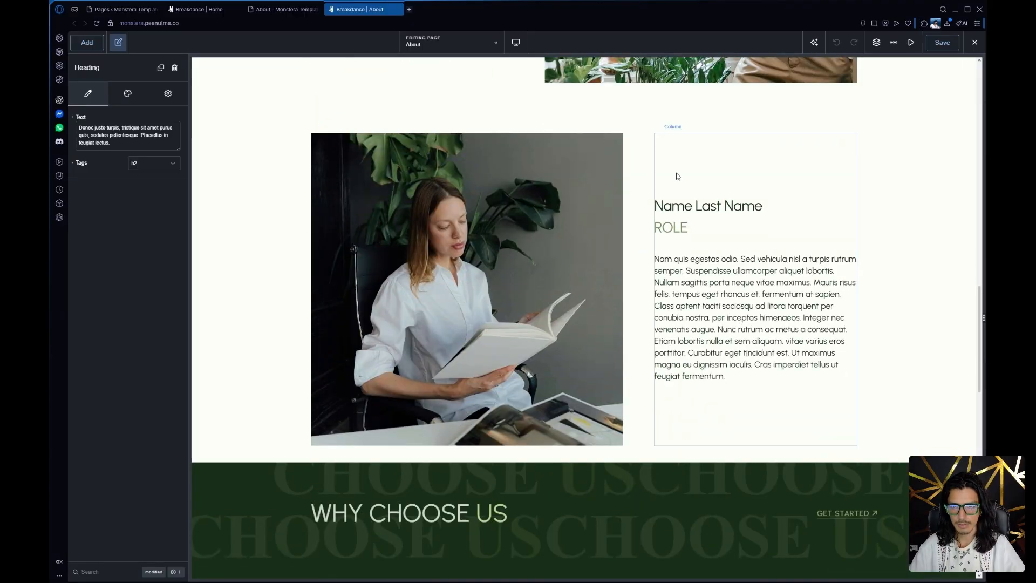
# Show the page structure and duplicate the second team member's columns block, the one with text before the image
pyautogui.click(638, 177)
pyautogui.click(244, 178)
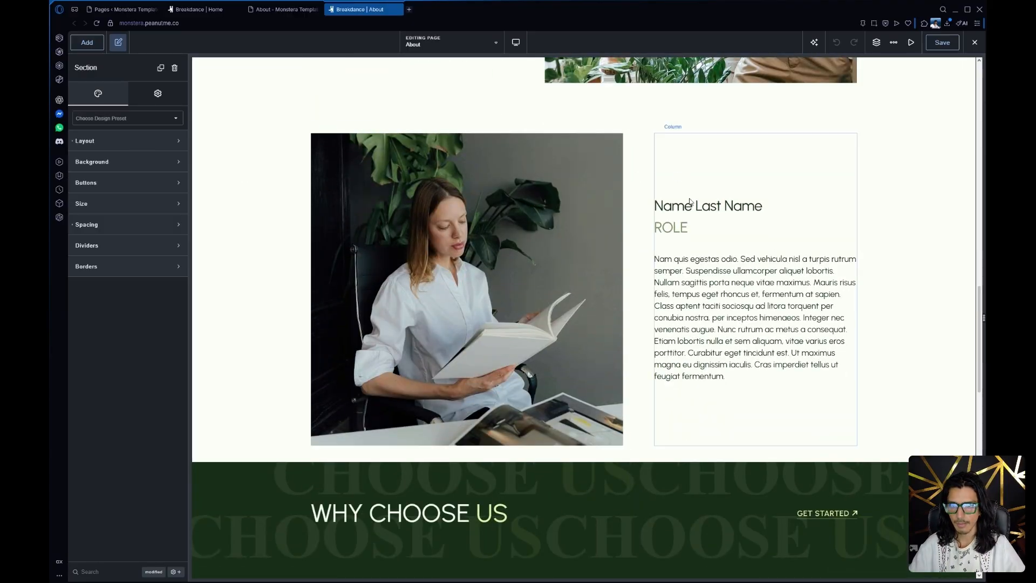
pyautogui.click(633, 207)
pyautogui.click(877, 42)
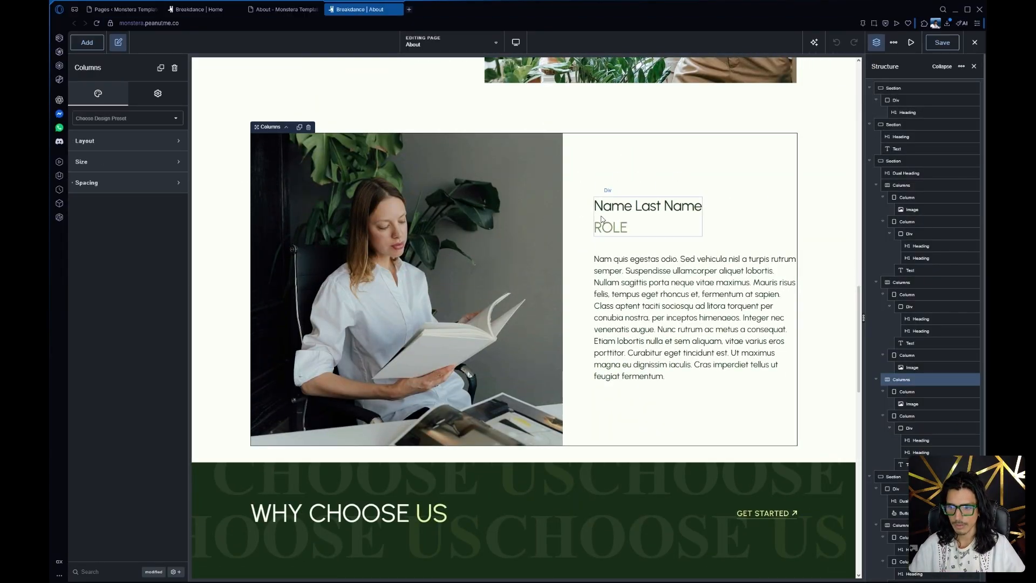
pyautogui.scroll(6, 689, 397)
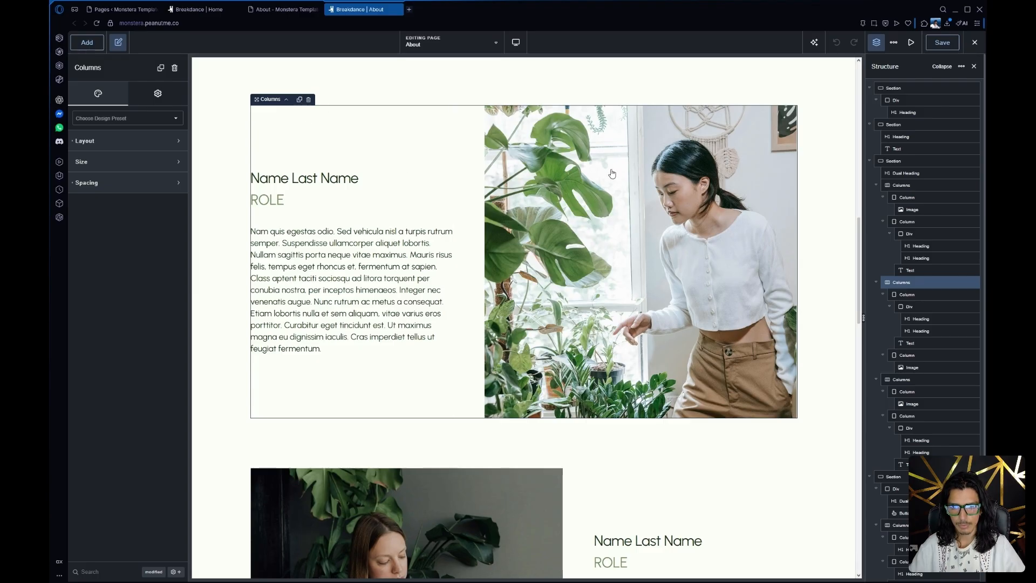
pyautogui.scroll(-3, 485, 322)
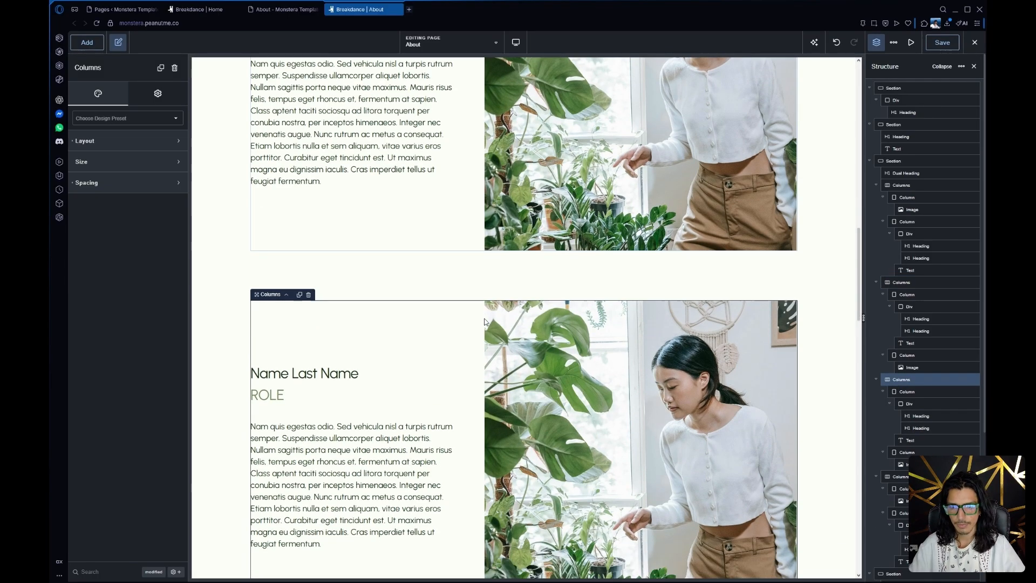
pyautogui.scroll(-6, 485, 322)
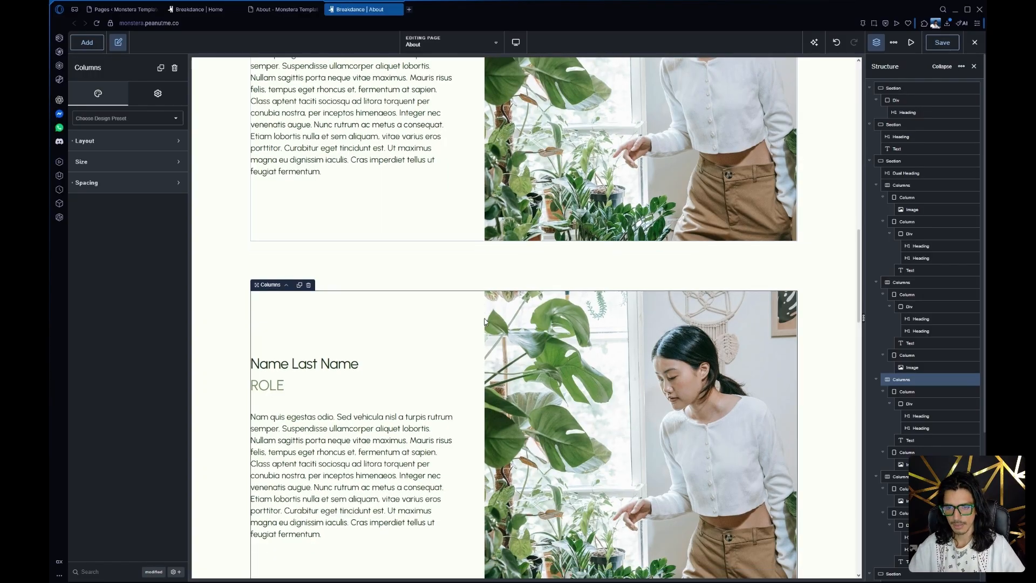
pyautogui.scroll(-3, 898, 355)
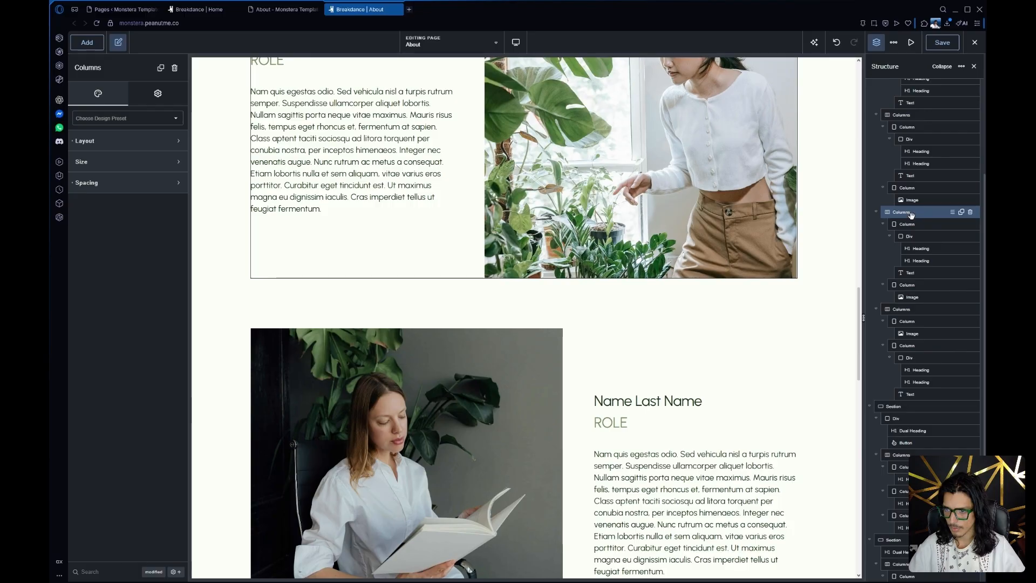
# Move the duplicated team member columns below the third team member so the alternating image and text layout continues
pyautogui.moveTo(891, 213); pyautogui.dragTo(893, 356)
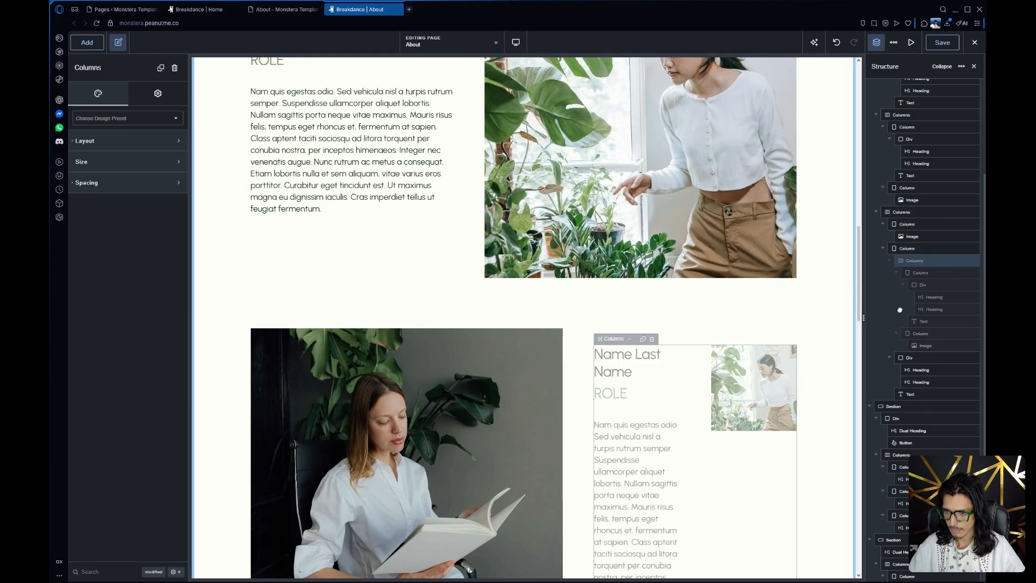
pyautogui.moveTo(899, 310); pyautogui.dragTo(880, 374)
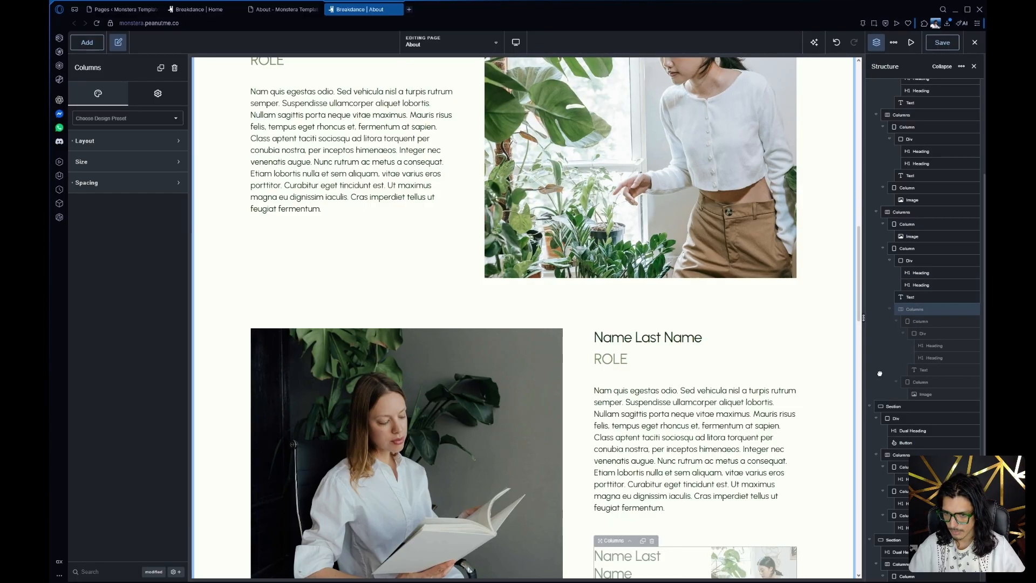
pyautogui.scroll(-8, 484, 370)
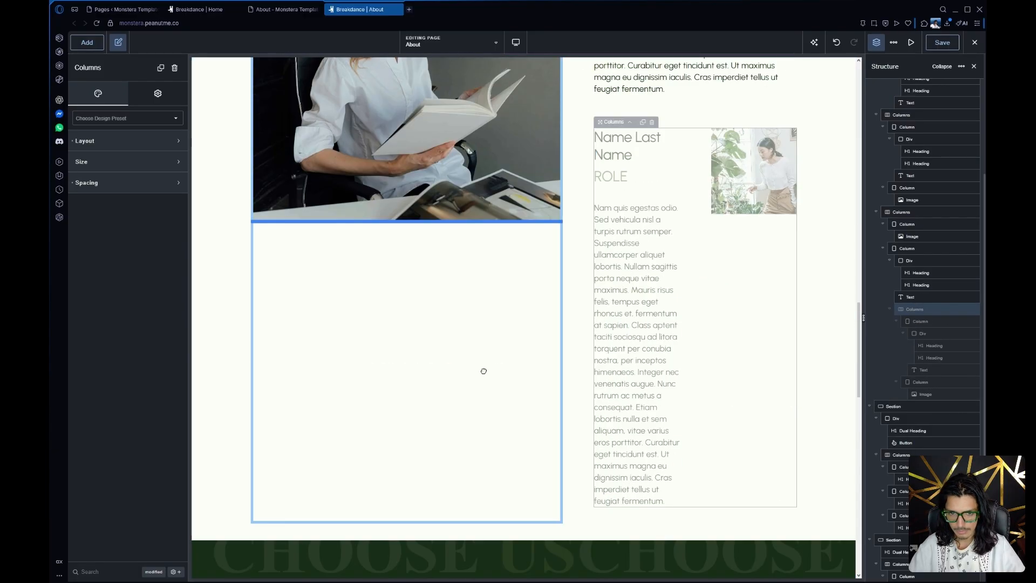
pyautogui.moveTo(307, 448); pyautogui.dragTo(426, 363)
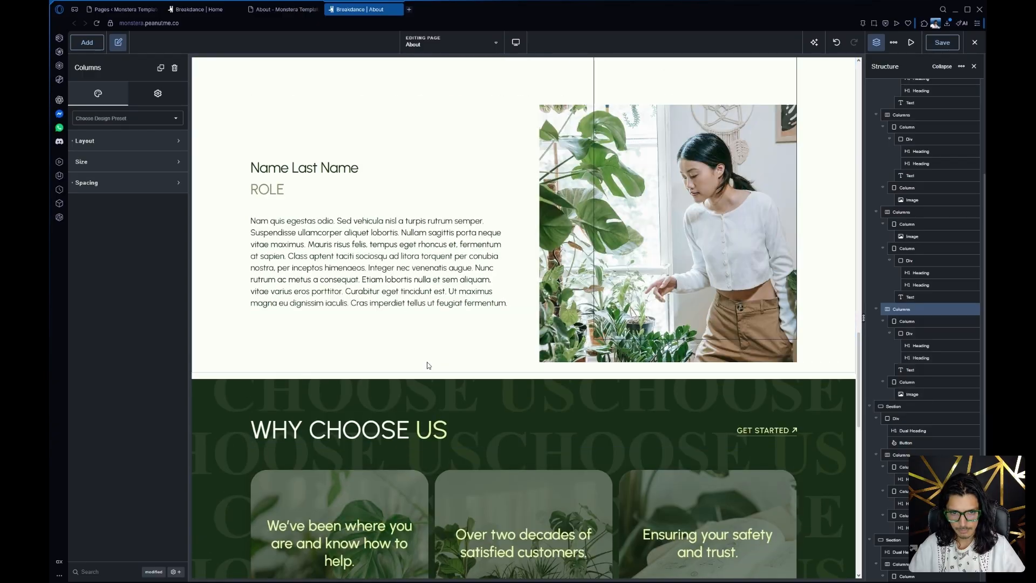
pyautogui.scroll(6, 455, 346)
pyautogui.scroll(-4, 501, 324)
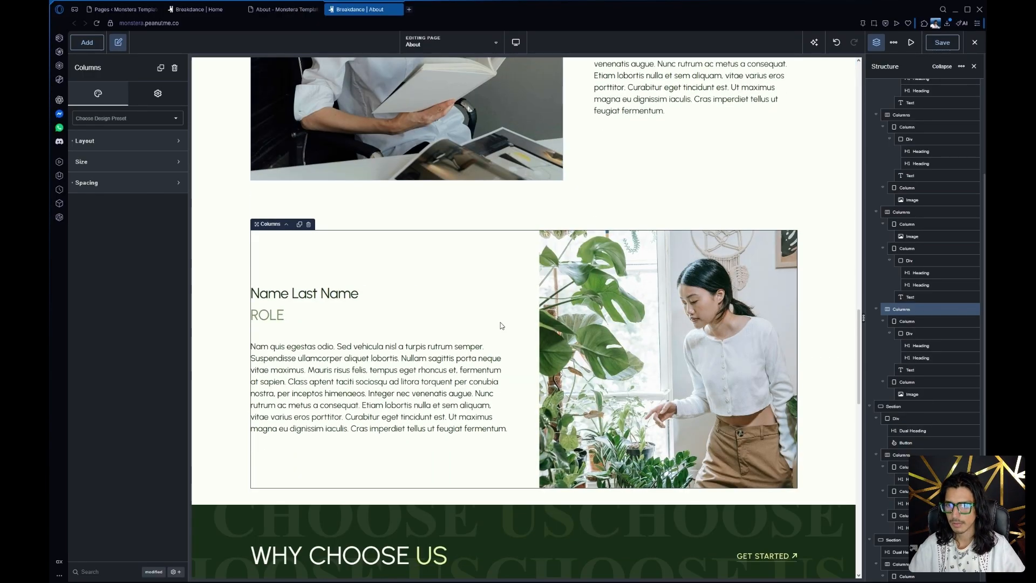
pyautogui.scroll(4, 262, 315)
pyautogui.scroll(-15, 262, 316)
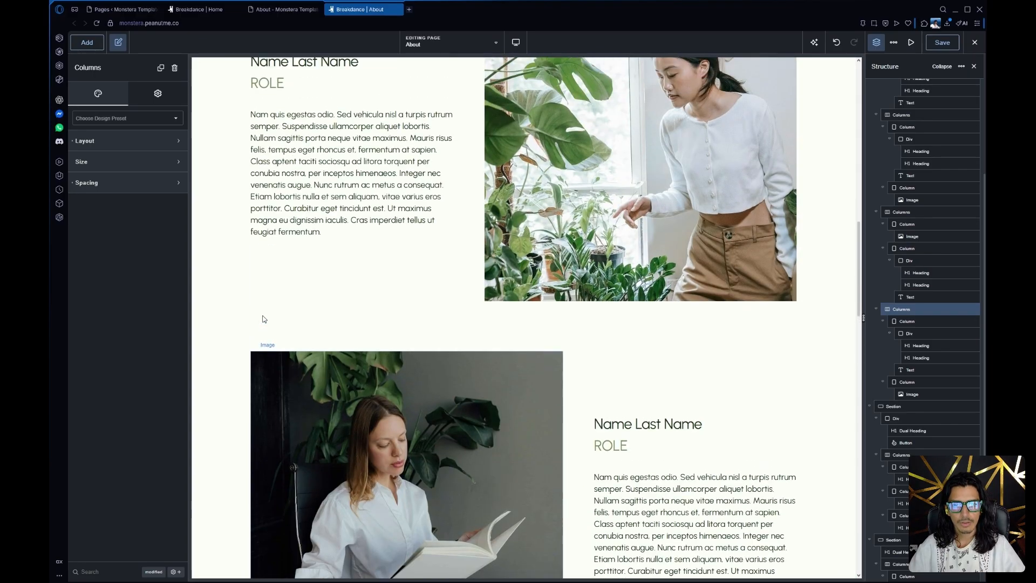
pyautogui.scroll(4, 262, 315)
pyautogui.scroll(-4, 262, 315)
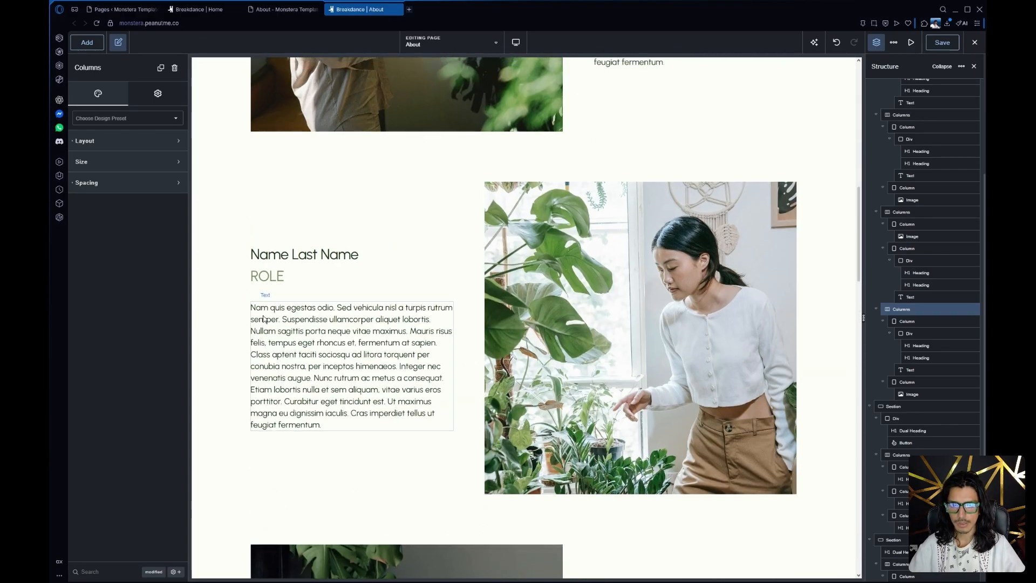
# Inspect the second team member's name heading and the container of the ABOUT banner
pyautogui.scroll(1, 262, 315)
pyautogui.click(324, 291)
pyautogui.scroll(15, 491, 341)
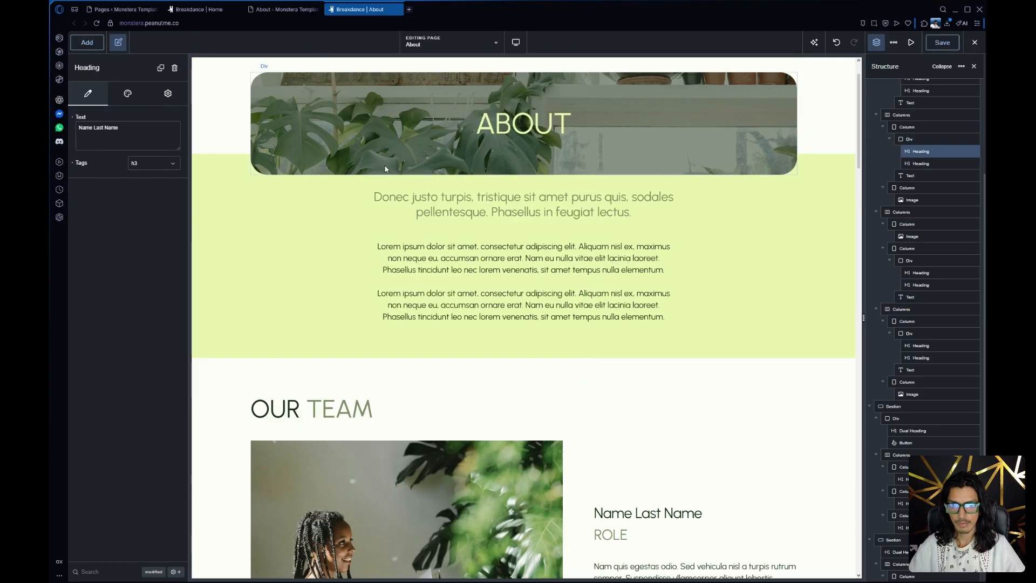
pyautogui.click(361, 155)
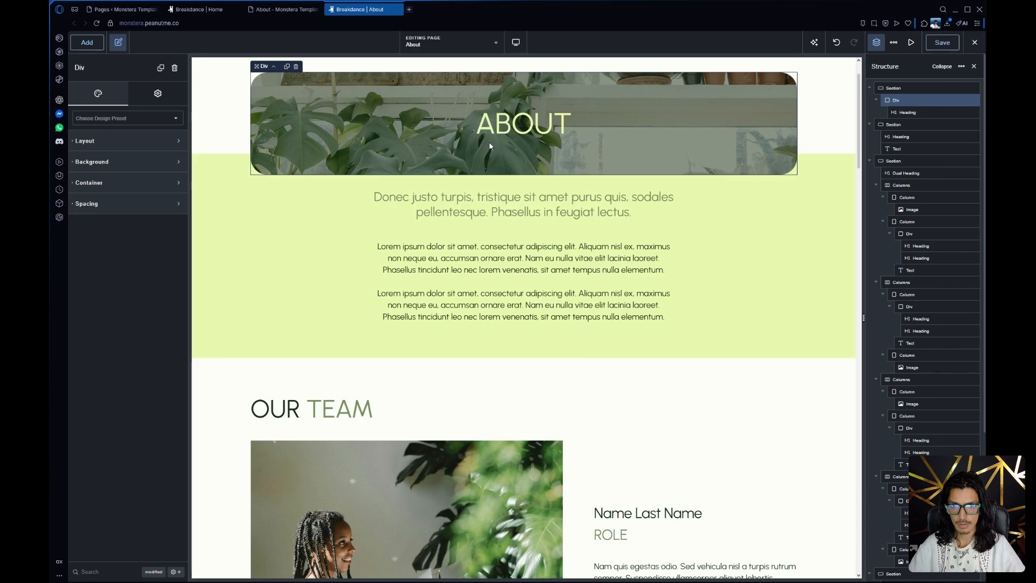
# Inspect the Why Choose Us section's dual heading and its first column on the About page
pyautogui.scroll(-12, 410, 237)
pyautogui.scroll(-10, 410, 240)
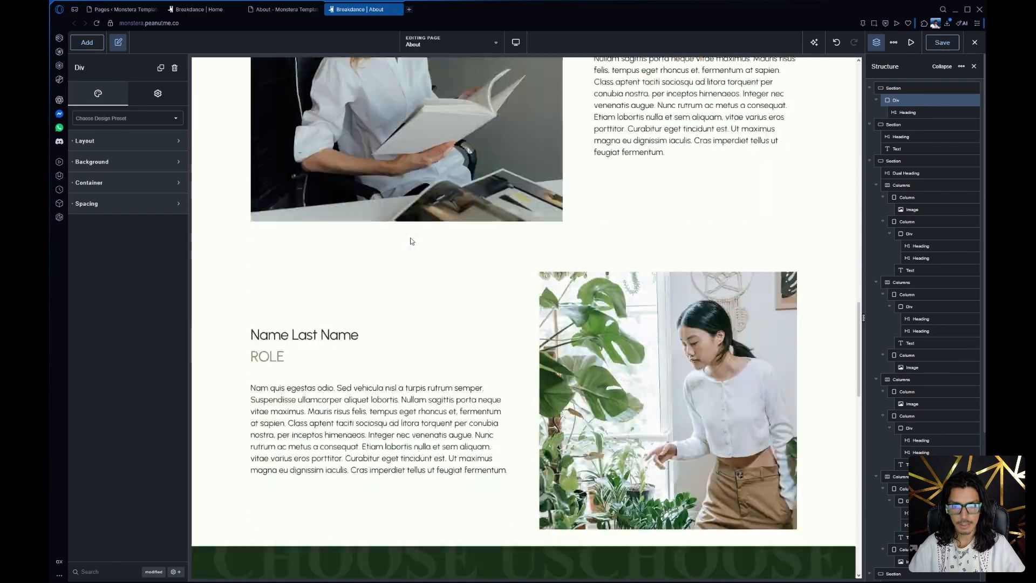
pyautogui.scroll(3, 425, 221)
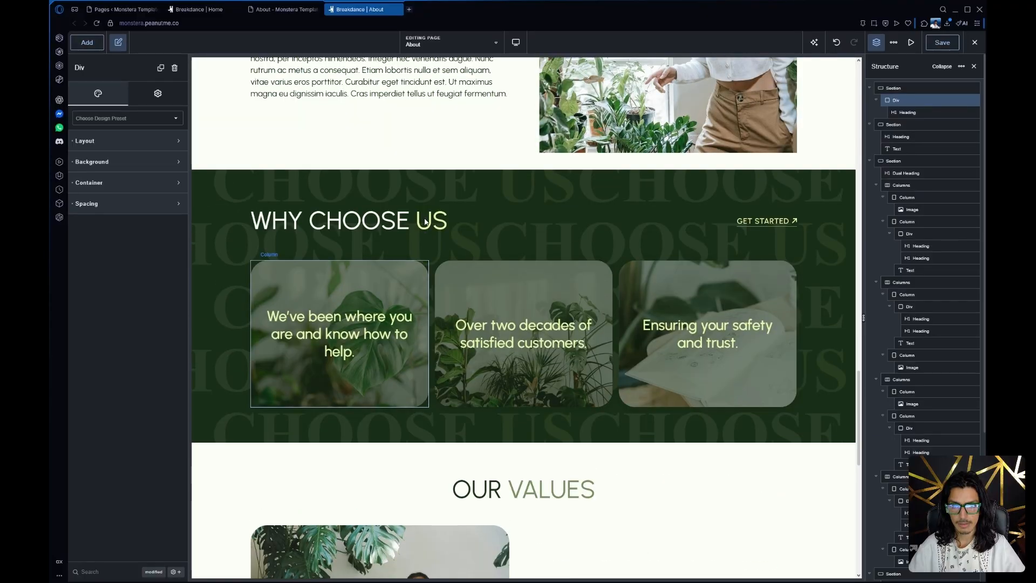
pyautogui.click(365, 224)
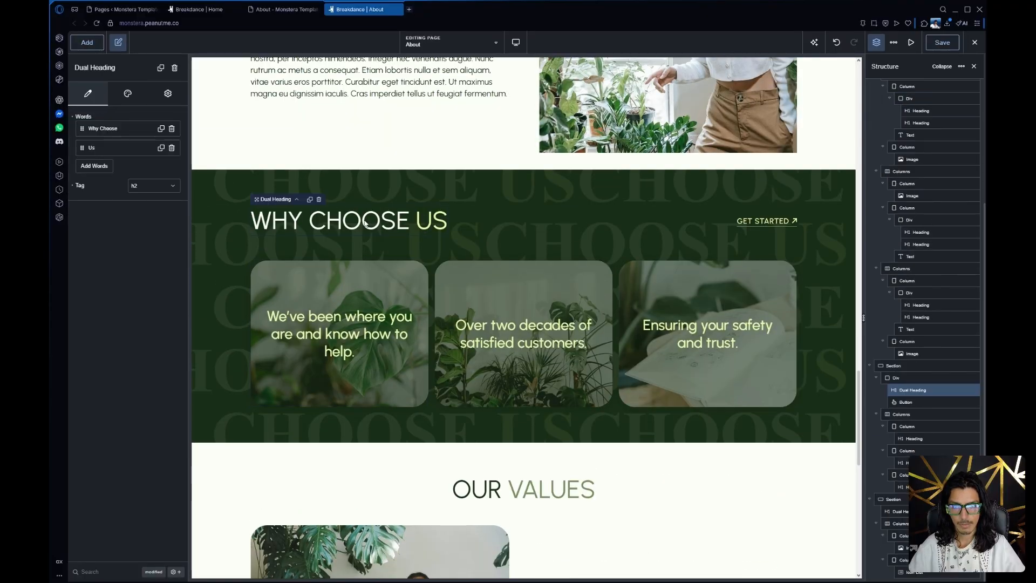
pyautogui.click(394, 294)
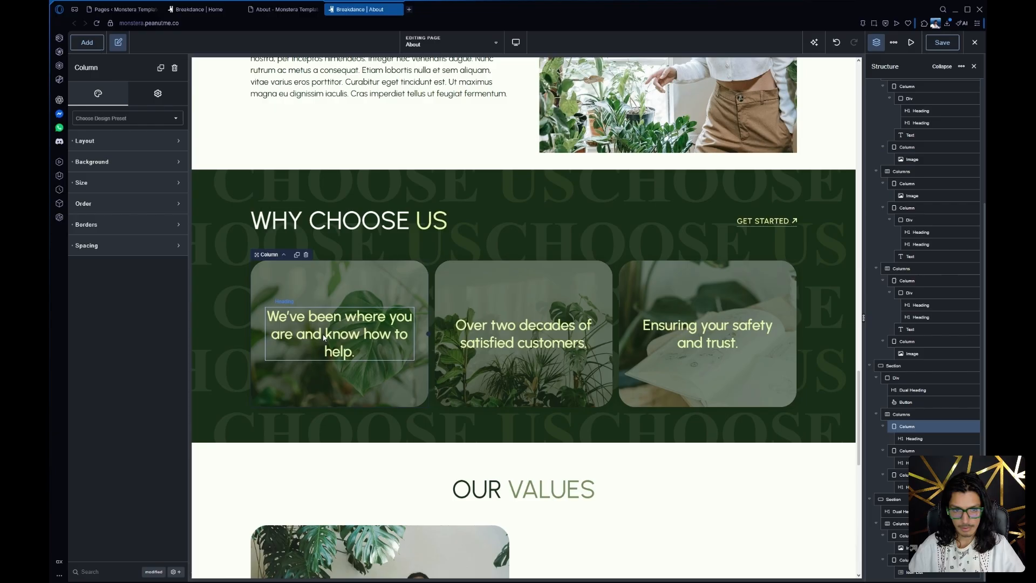
# Inspect the Our Values icon list and examine its first item's text, icon and link settings
pyautogui.scroll(-9, 329, 300)
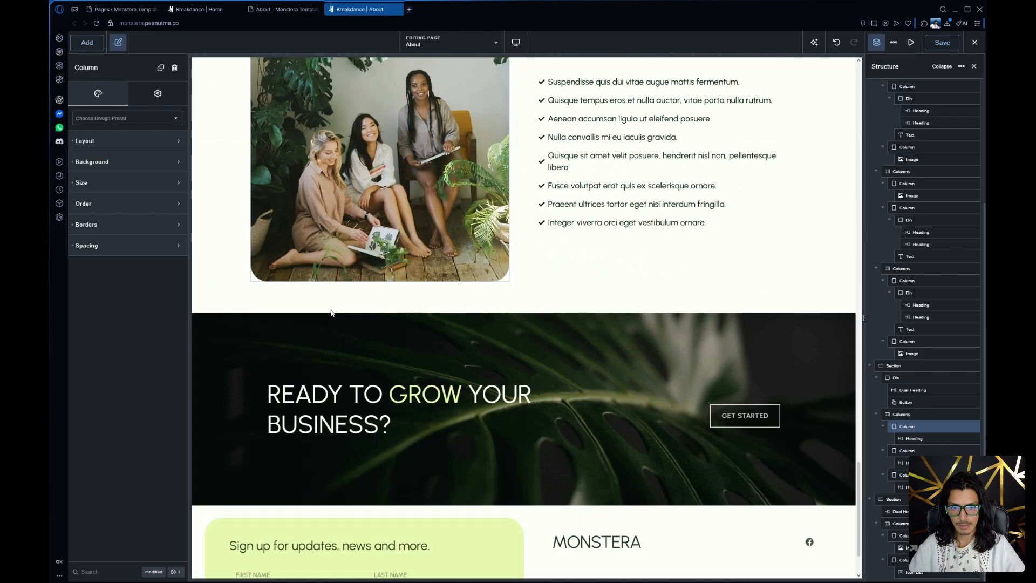
pyautogui.scroll(3, 335, 313)
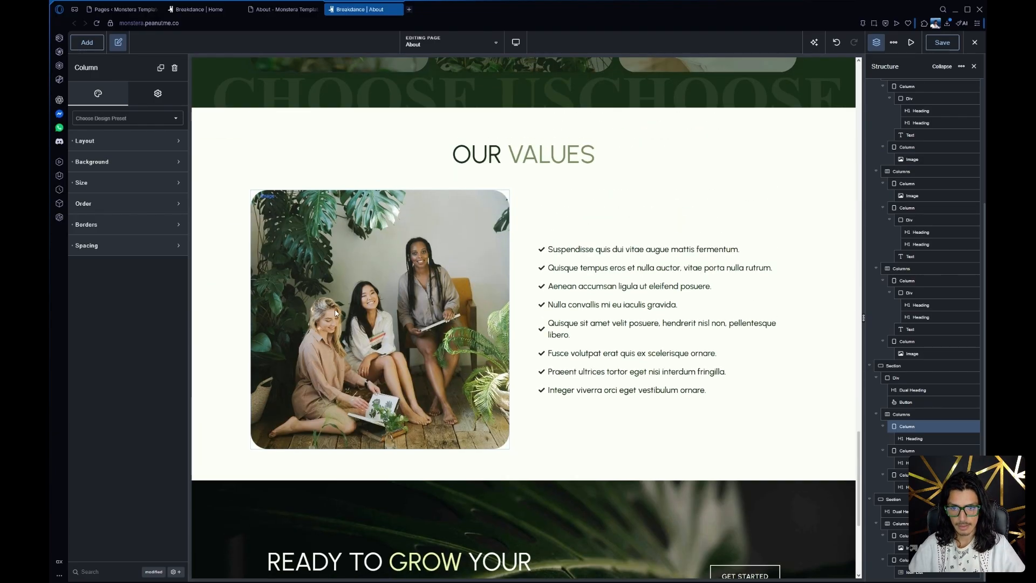
pyautogui.click(586, 268)
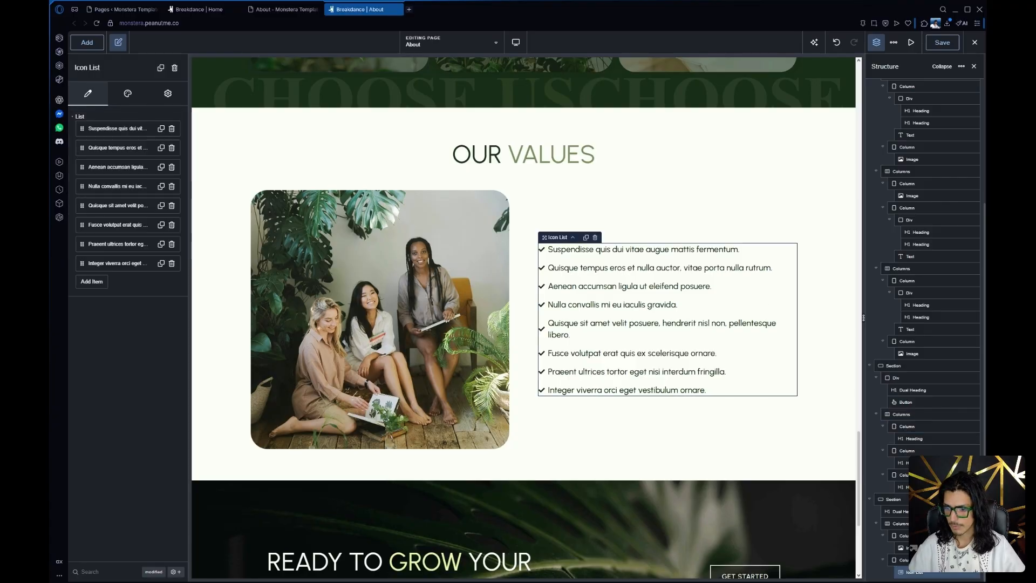
pyautogui.click(112, 128)
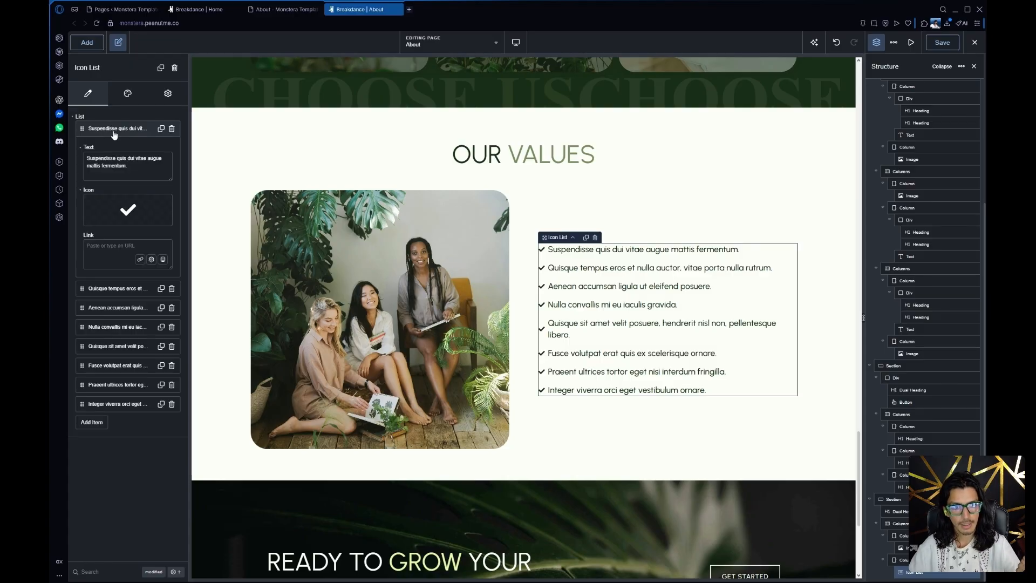
pyautogui.moveTo(132, 213)
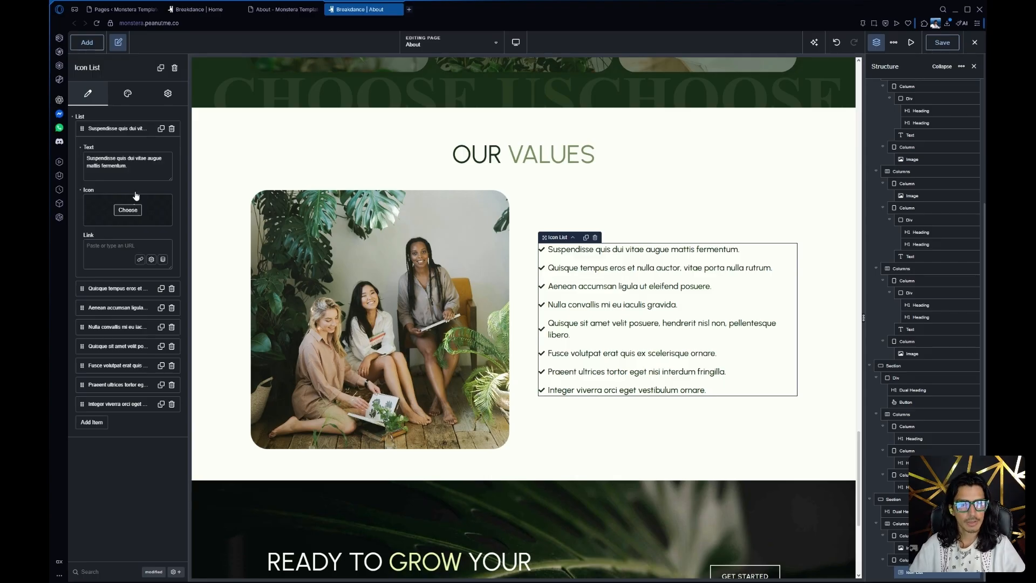
pyautogui.moveTo(127, 166); pyautogui.dragTo(68, 148)
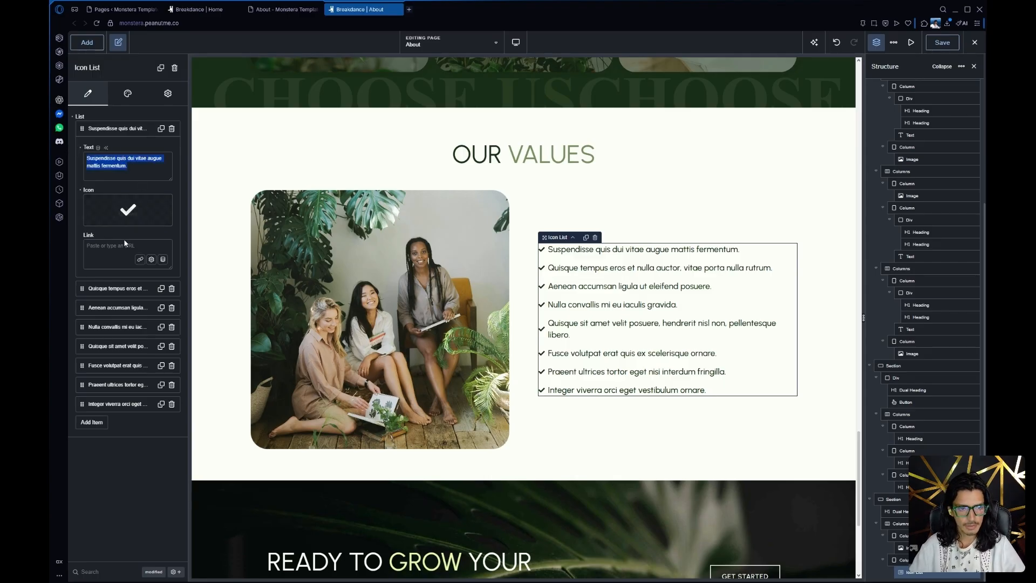
pyautogui.moveTo(162, 216)
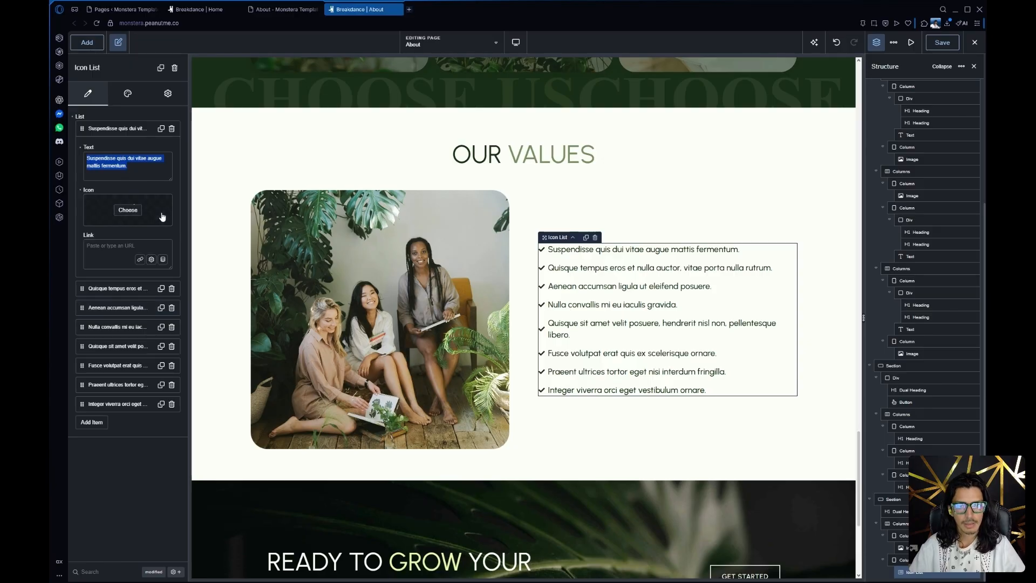